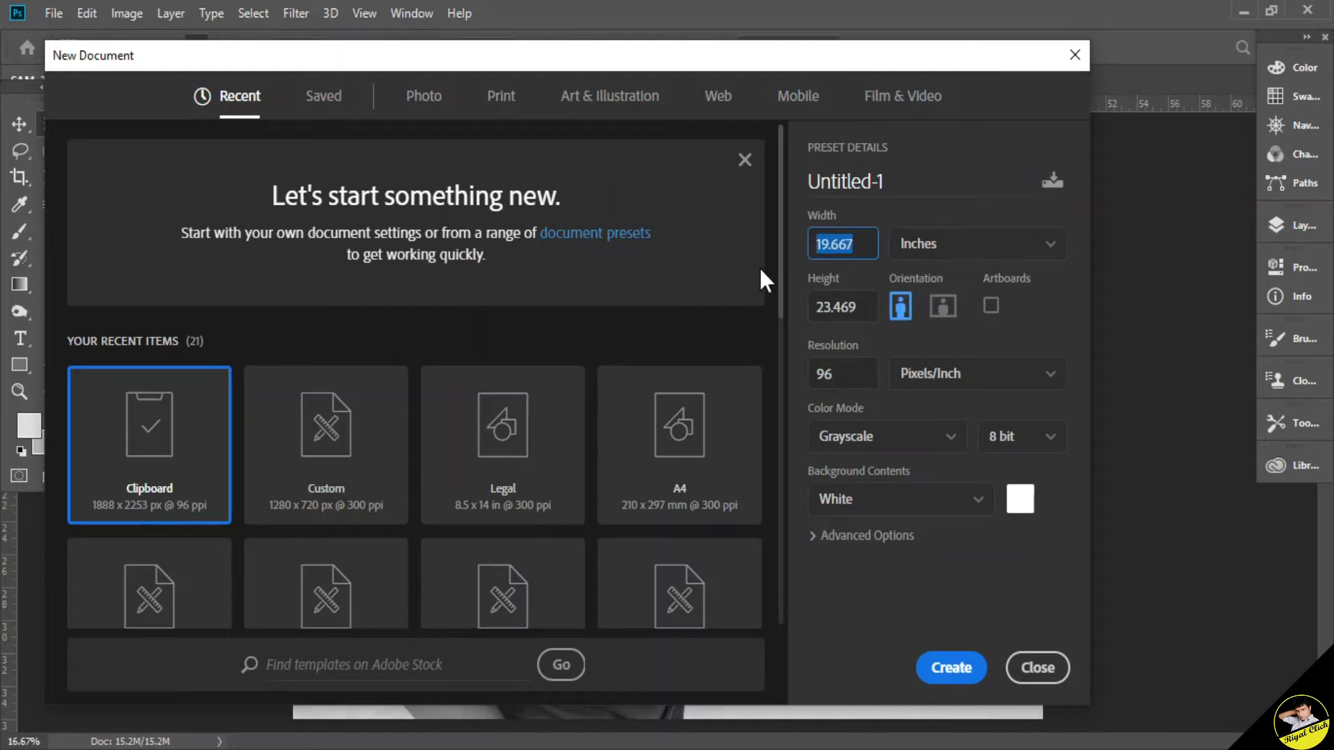
Create a new 7 × 9 inch document at 300 pixels/inch in RGB Color mode.
{"action": "key", "text": "Tab"}
{"action": "type", "text": "9"}
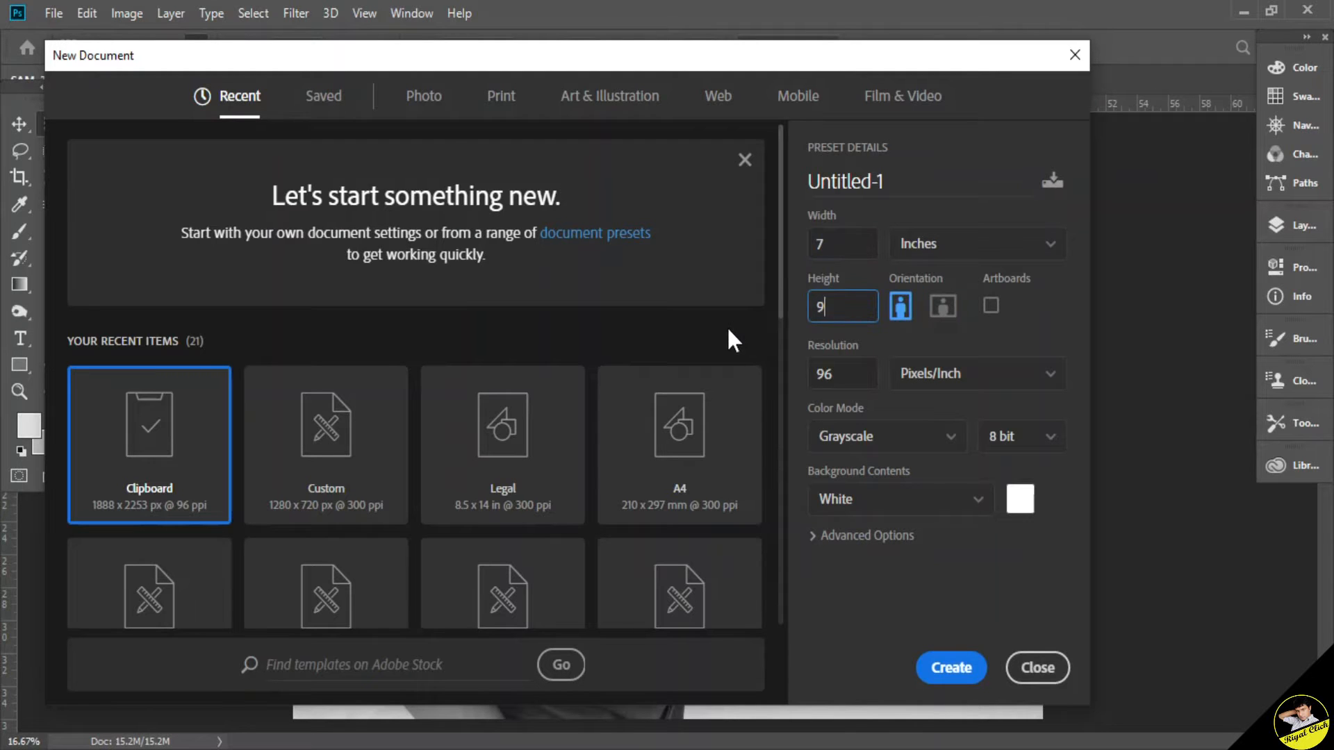
{"action": "key", "text": "Tab"}
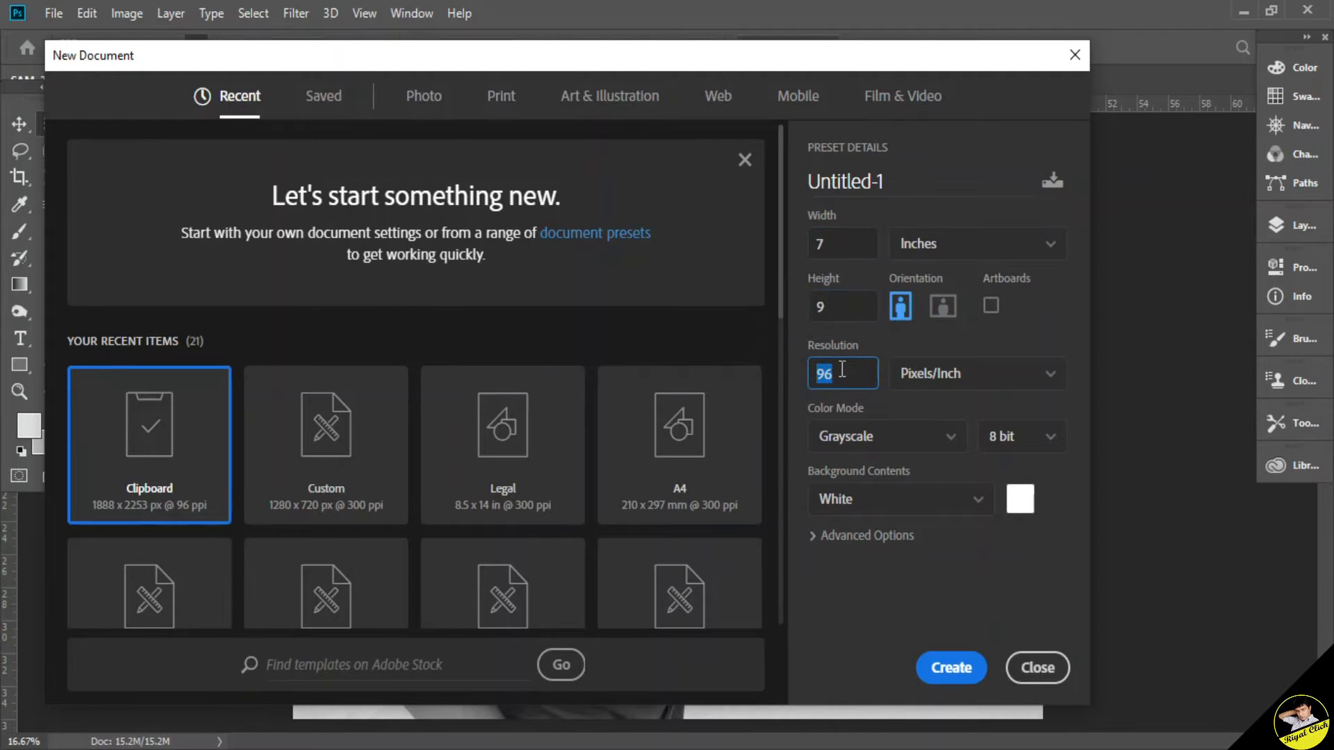
{"action": "left_click", "coordinate": [956, 435]}
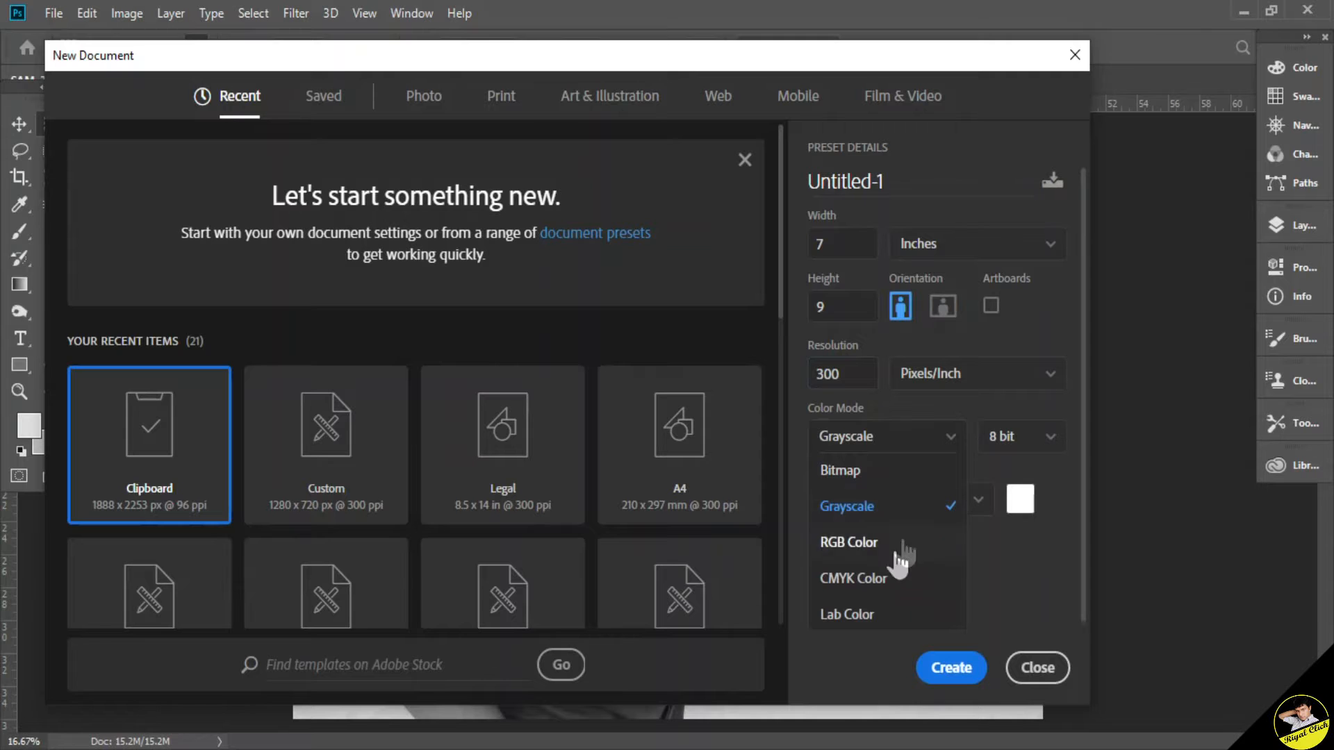
{"action": "left_click", "coordinate": [888, 545]}
{"action": "left_click", "coordinate": [947, 668]}
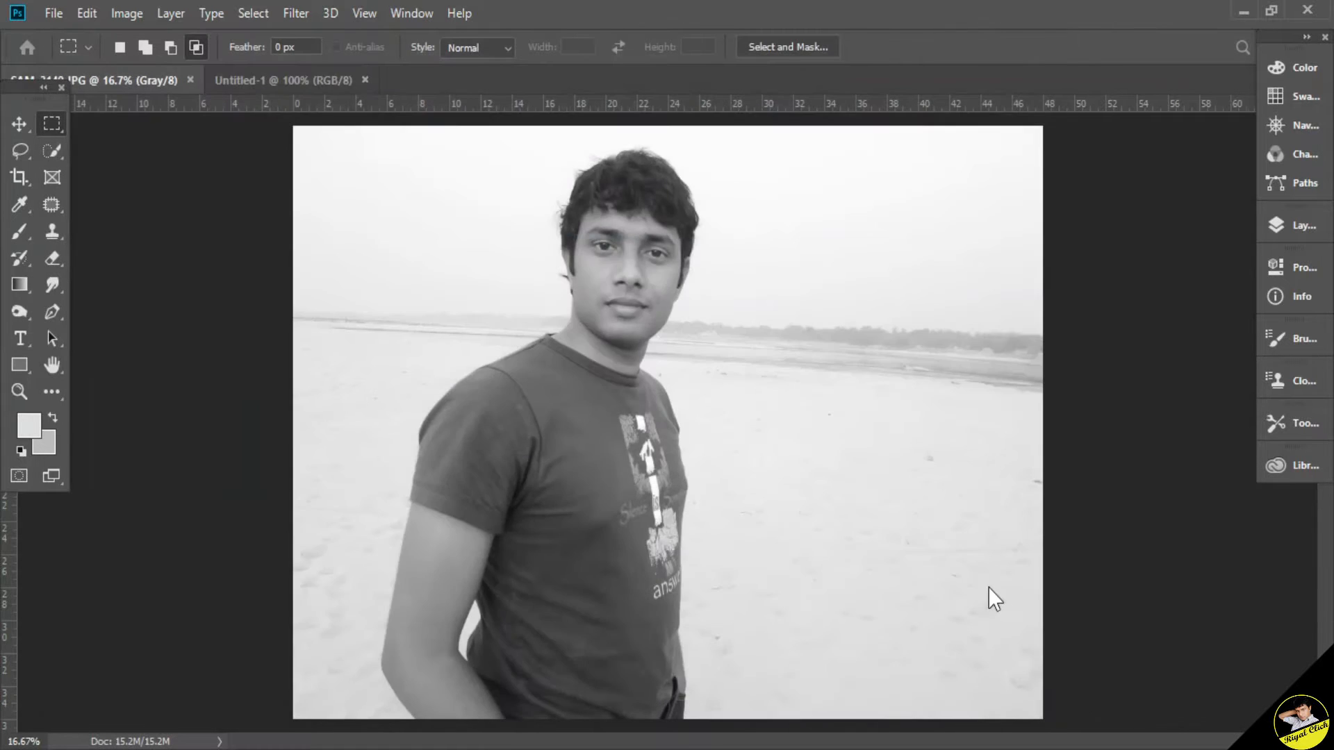
Bring the grayscale portrait into the new document, scale it down to the page height and position the man within the canvas.
{"action": "left_click", "coordinate": [159, 80]}
{"action": "left_click", "coordinate": [15, 133]}
{"action": "left_click_drag", "start_coordinate": [544, 407], "coordinate": [708, 418]}
{"action": "left_click_drag", "start_coordinate": [326, 122], "coordinate": [391, 198]}
{"action": "left_click_drag", "start_coordinate": [701, 401], "coordinate": [740, 399]}
{"action": "key", "text": "Return"}
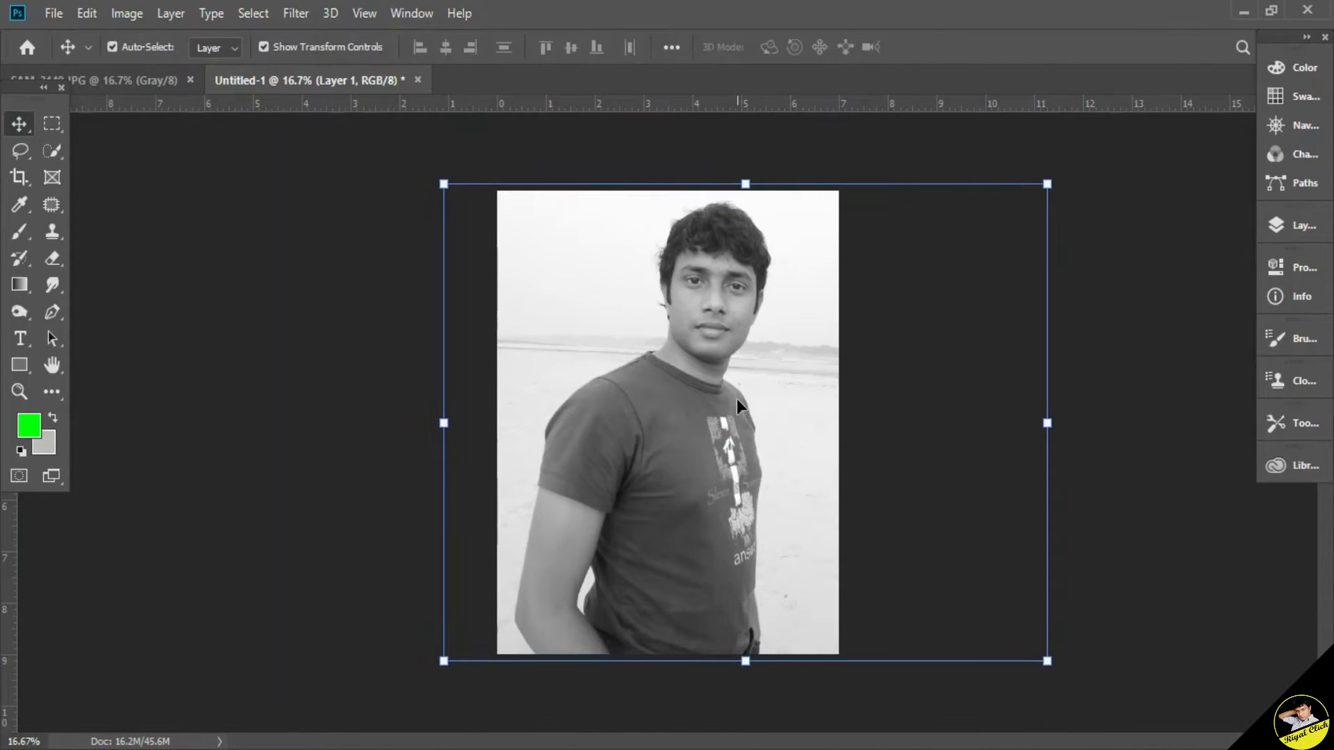
Flatten the document into a single background layer and apply Auto Tone to it.
{"action": "left_click", "coordinate": [170, 13]}
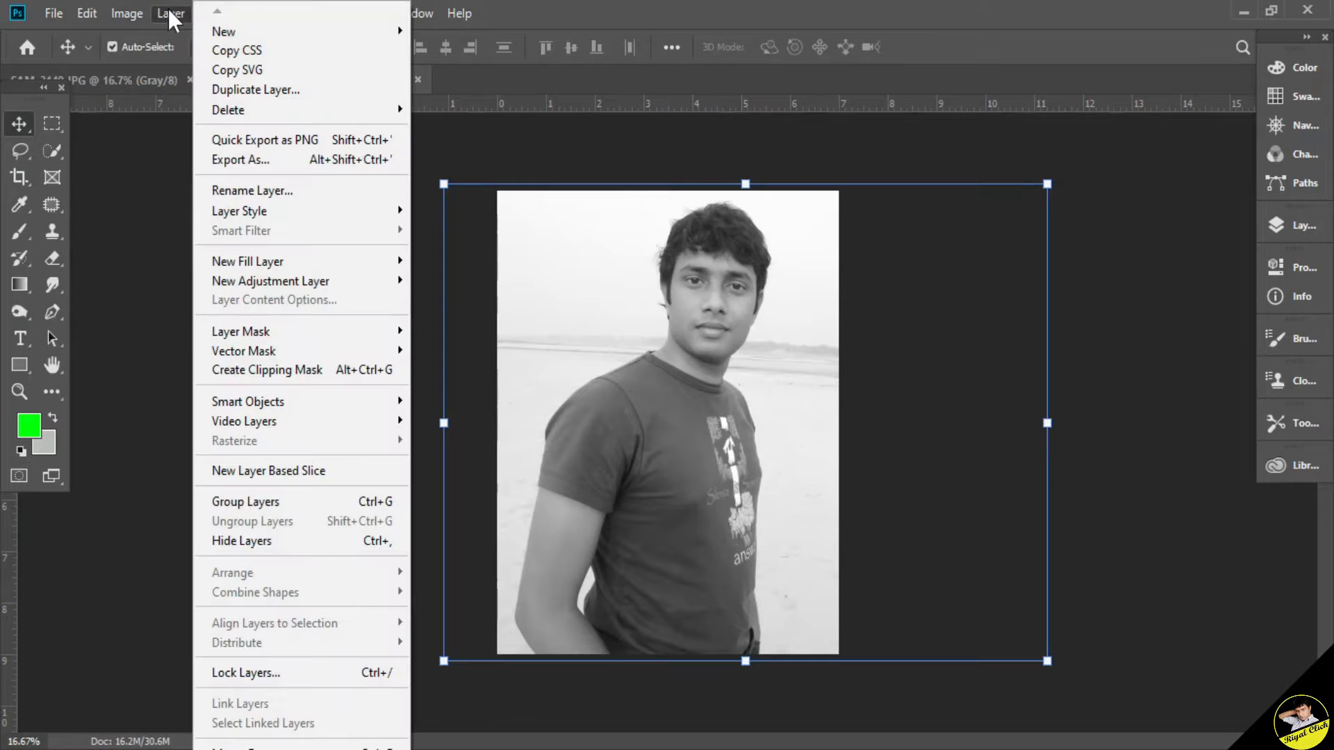
{"action": "left_click", "coordinate": [332, 746]}
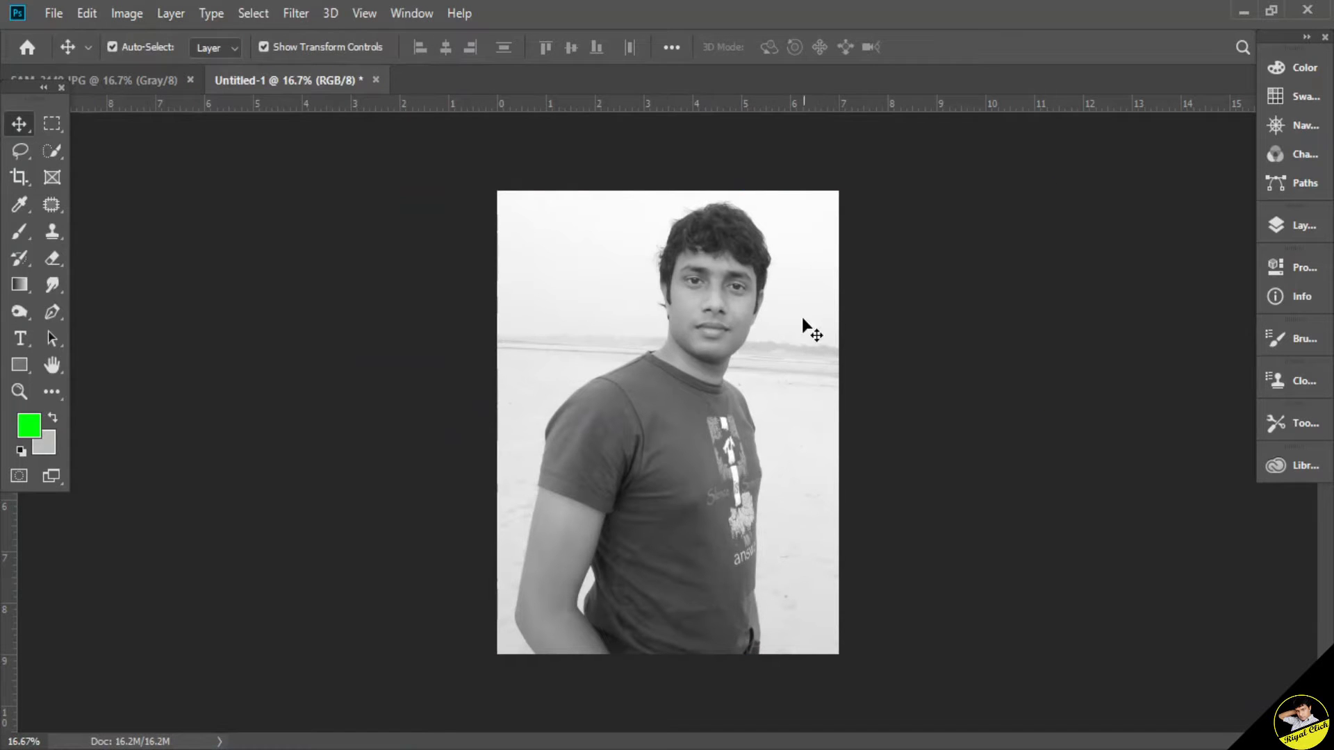
{"action": "left_click", "coordinate": [1303, 224]}
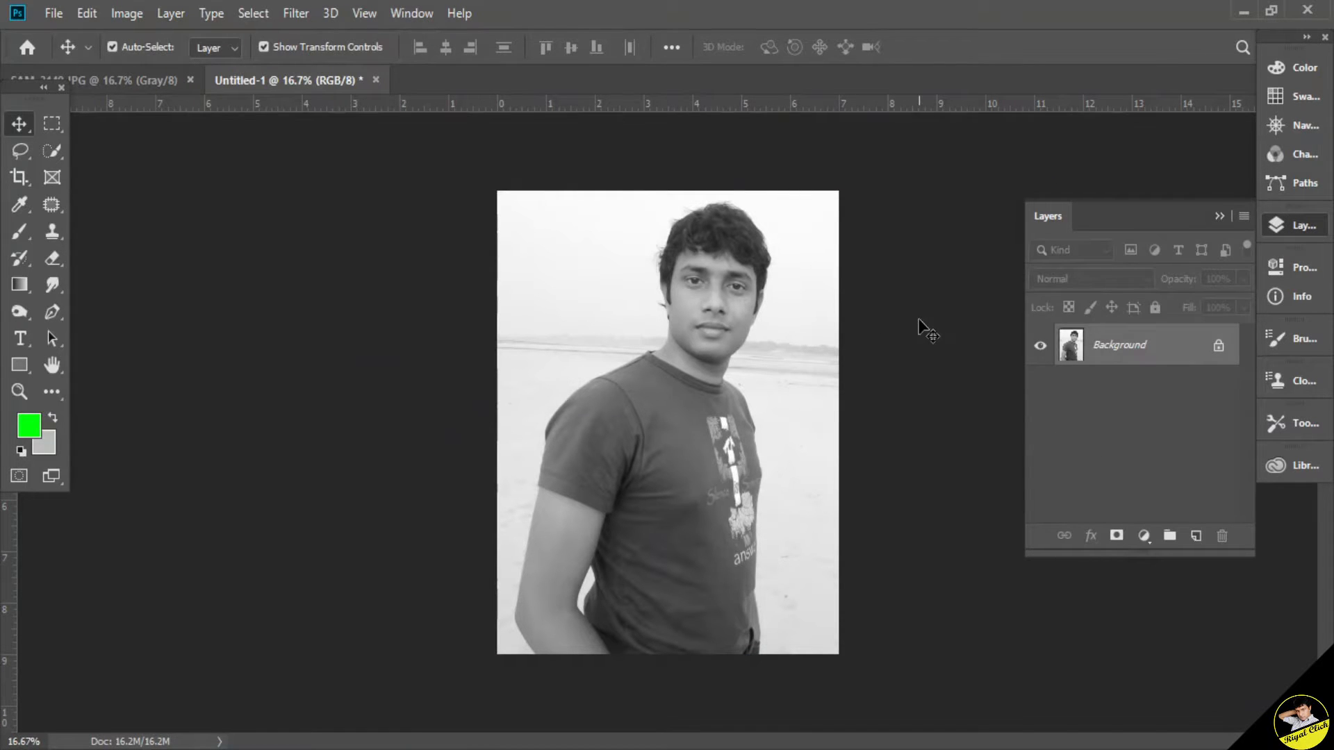
{"action": "left_click", "coordinate": [126, 13]}
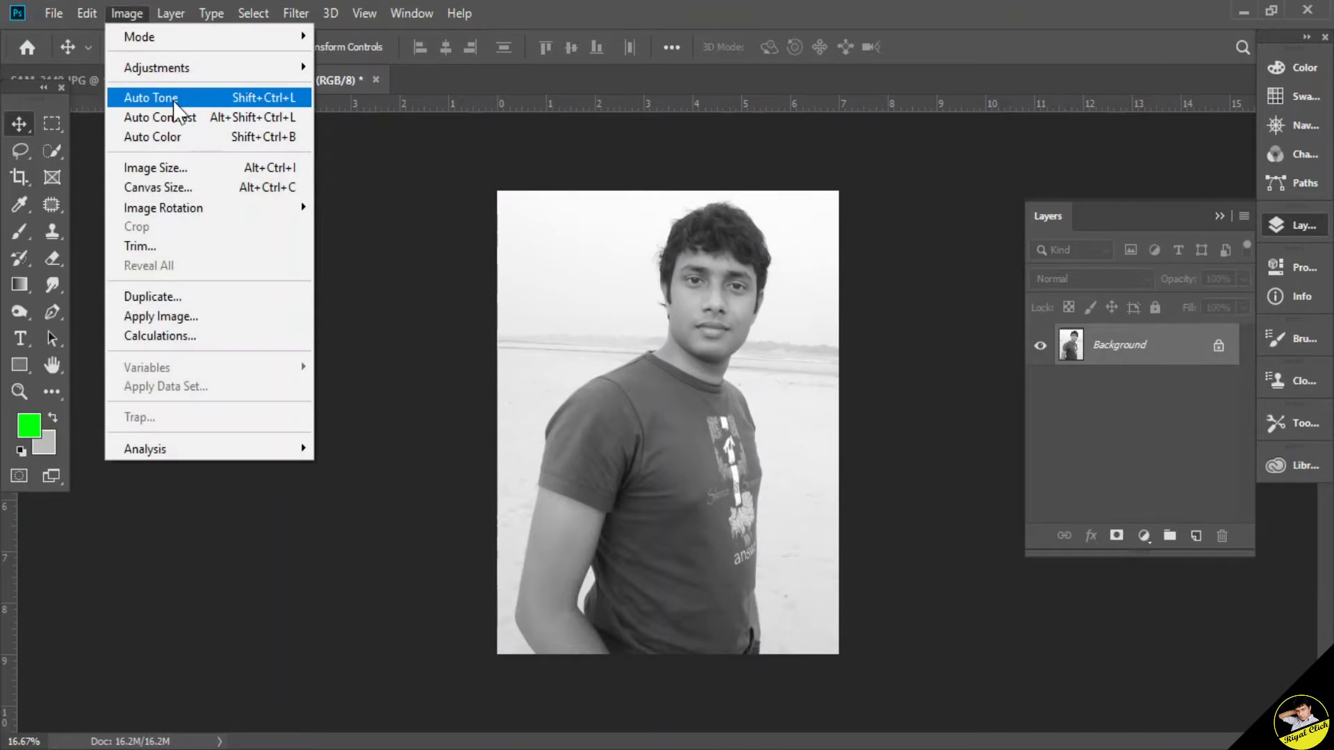
{"action": "left_click", "coordinate": [172, 100]}
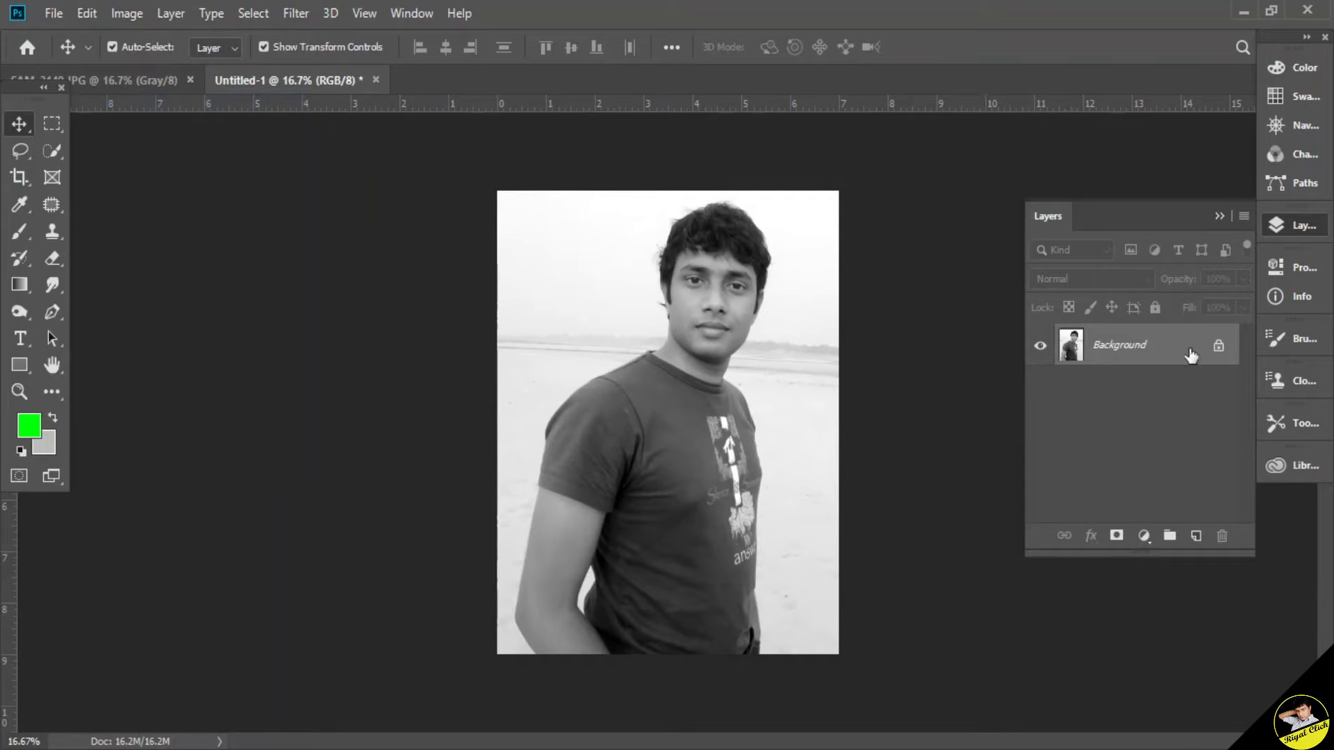
Duplicate the Background layer three times and hide every layer below the topmost copy.
{"action": "right_click", "coordinate": [1152, 346]}
{"action": "left_click", "coordinate": [1183, 378]}
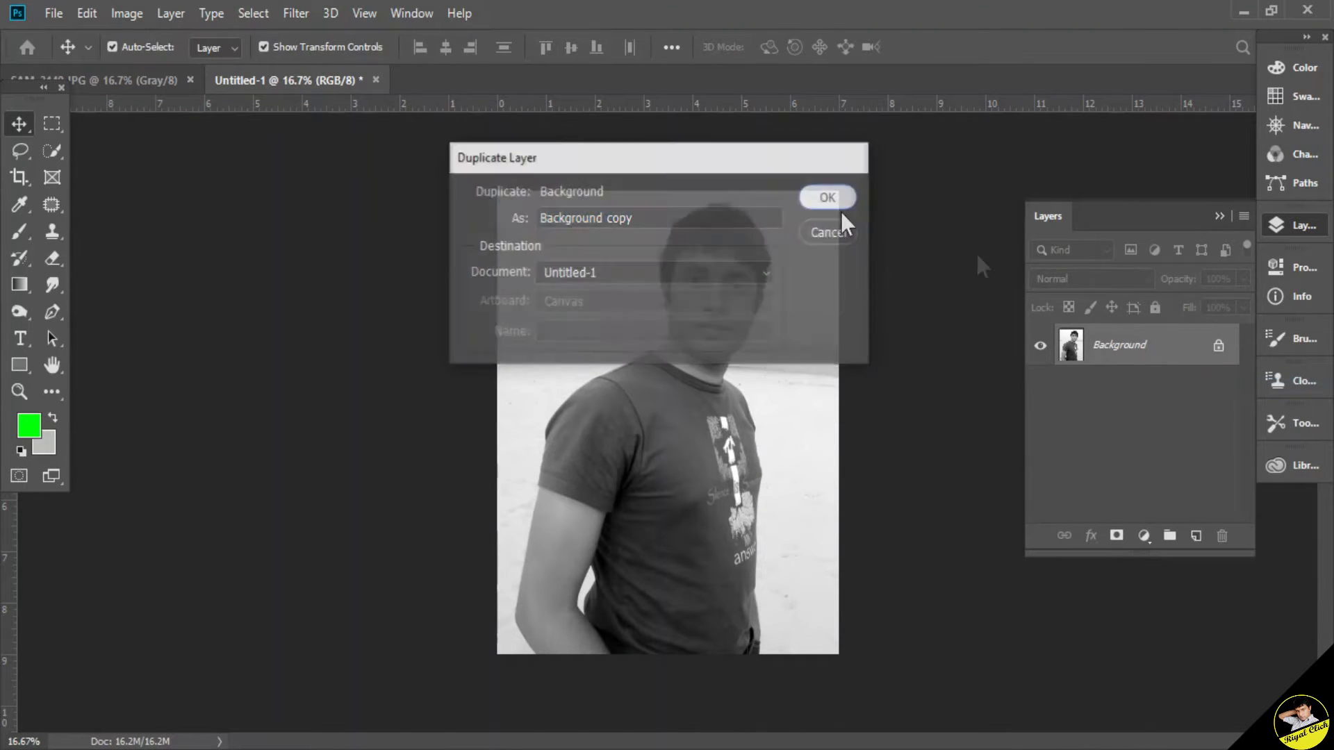
{"action": "left_click", "coordinate": [828, 197]}
{"action": "right_click", "coordinate": [1139, 345]}
{"action": "left_click", "coordinate": [963, 110]}
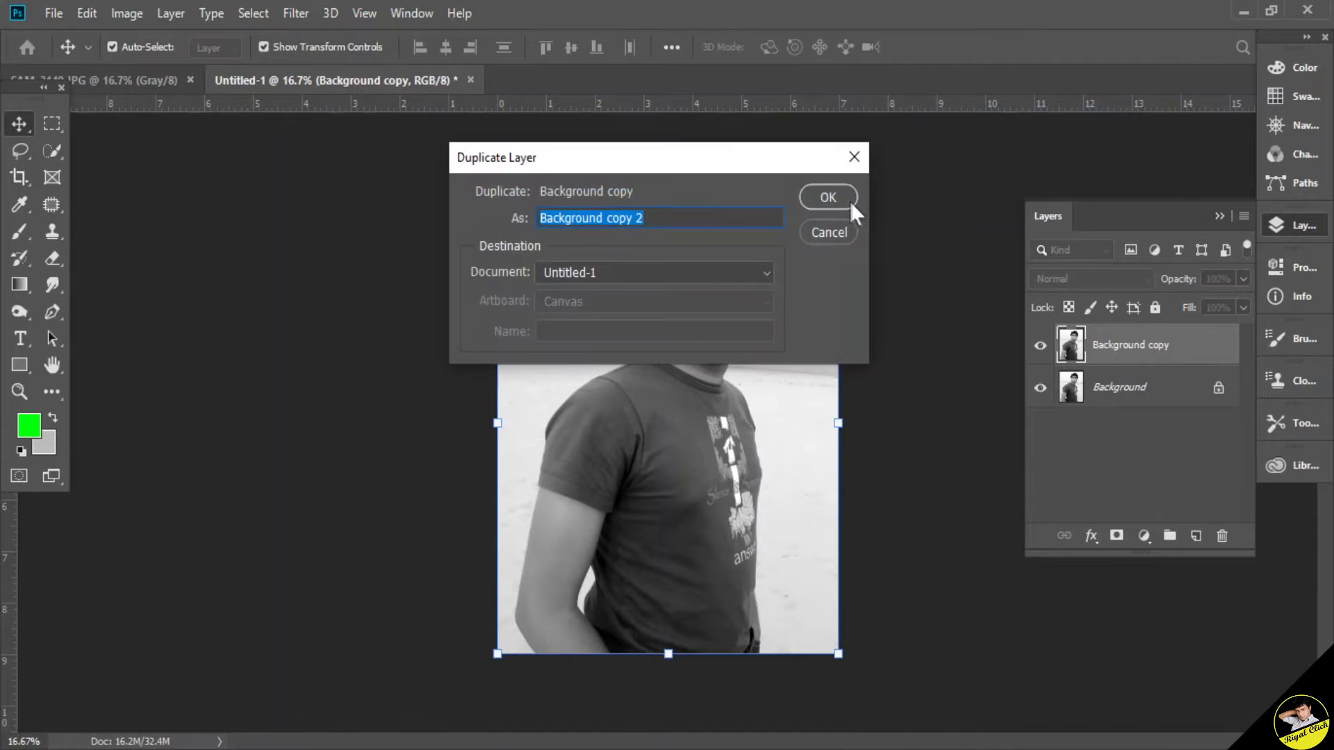
{"action": "left_click", "coordinate": [849, 201]}
{"action": "right_click", "coordinate": [1163, 353]}
{"action": "left_click", "coordinate": [1016, 109]}
{"action": "left_click", "coordinate": [828, 197]}
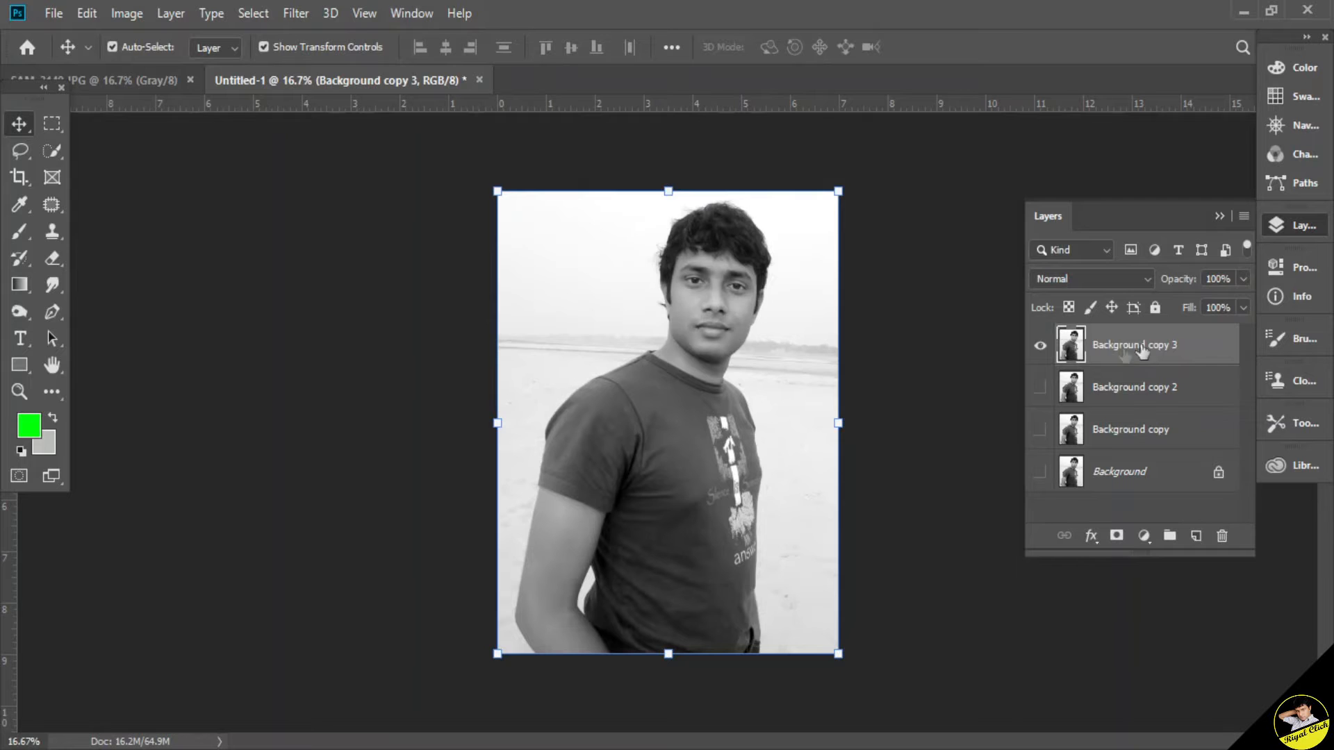
Apply a Levels adjustment to Background copy 3 with midtones 0.55 and white input 153.
{"action": "scroll", "coordinate": [768, 436], "scroll_direction": "up", "scroll_amount": 5}
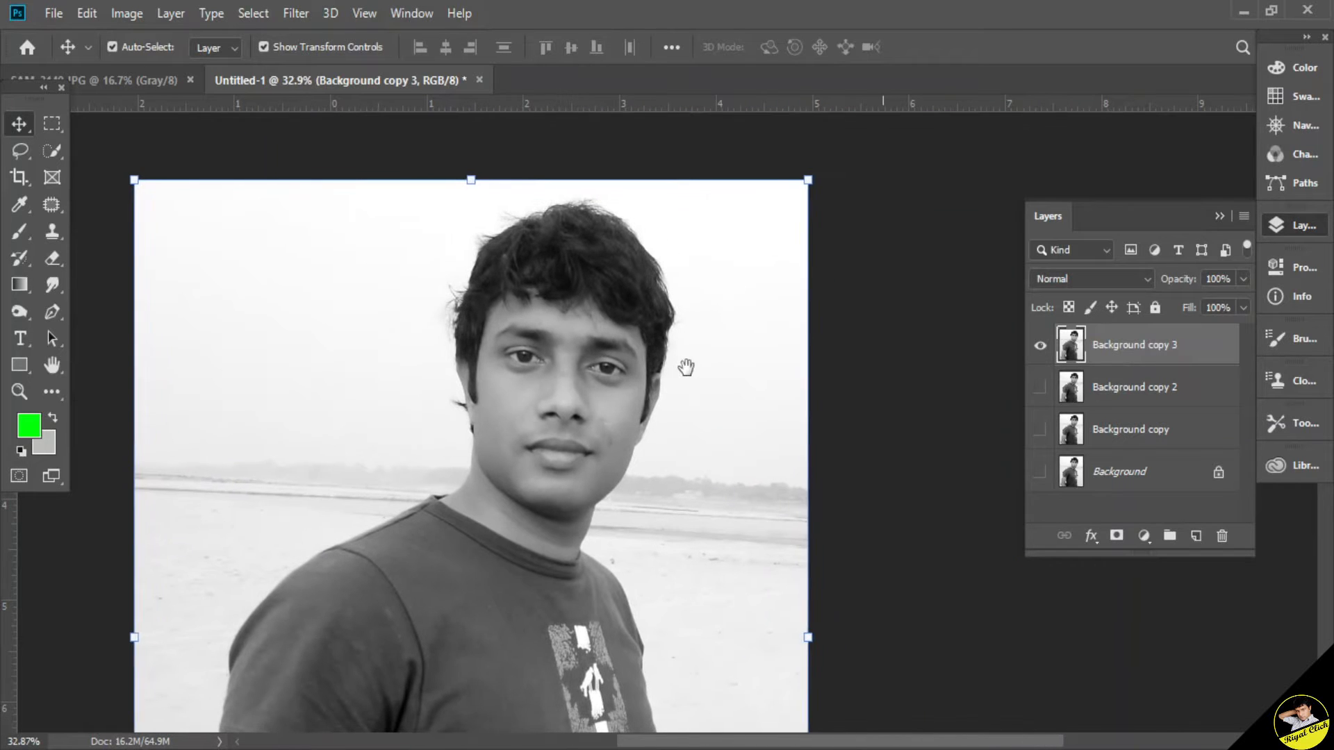
{"action": "left_click", "coordinate": [1151, 347]}
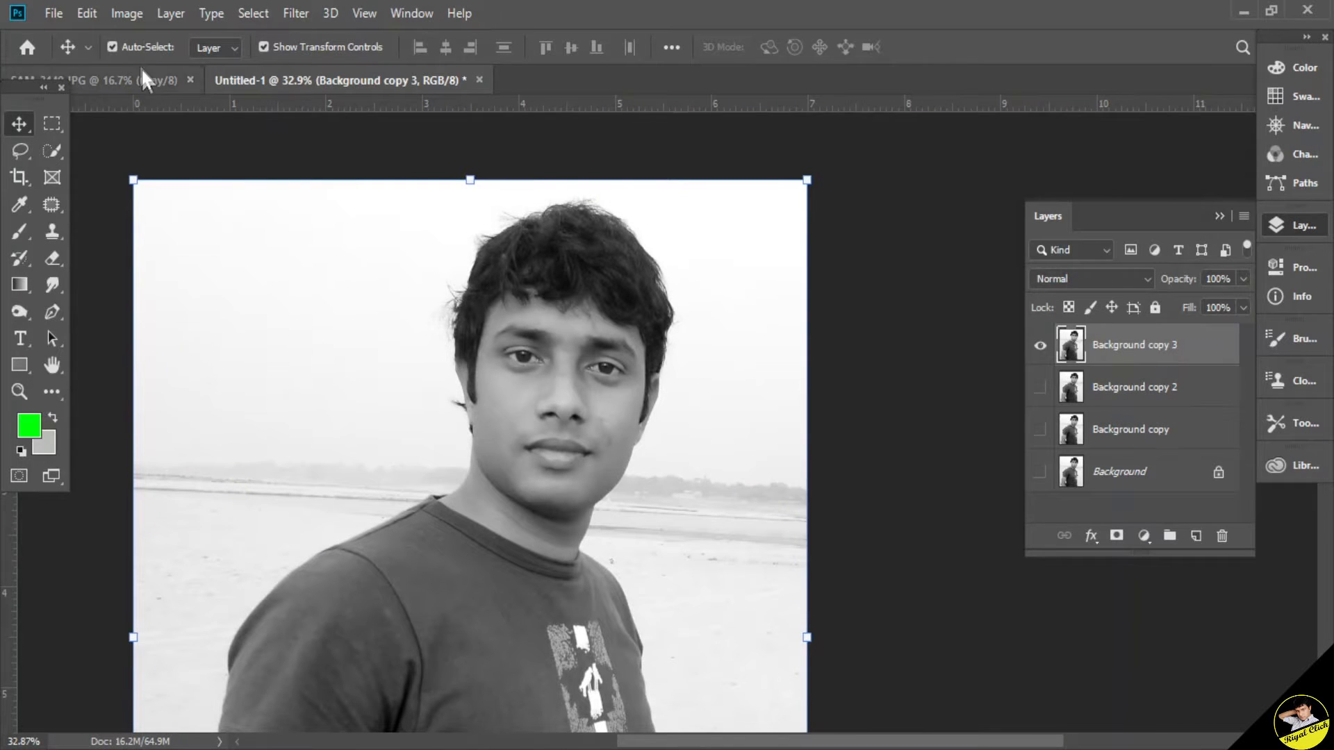
{"action": "left_click", "coordinate": [127, 13]}
{"action": "mouse_move", "coordinate": [172, 73]}
{"action": "left_click", "coordinate": [351, 87]}
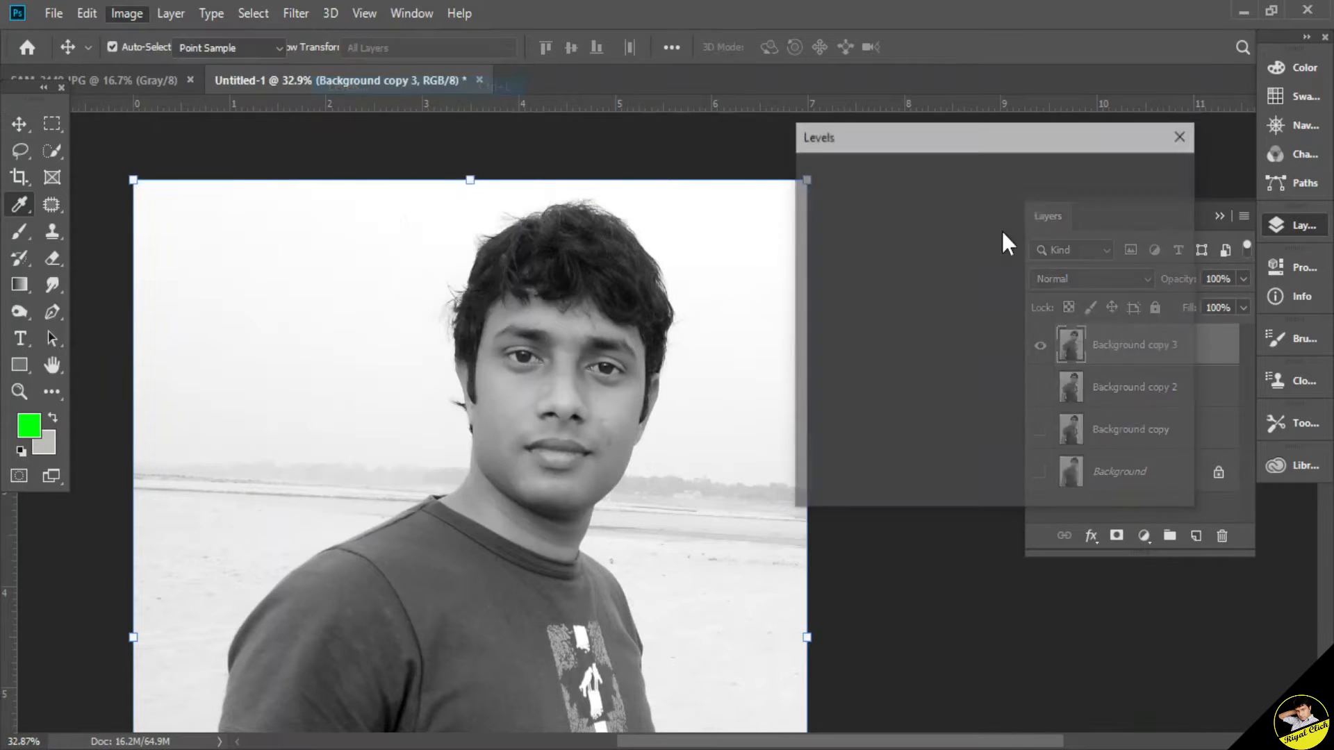
{"action": "left_click_drag", "start_coordinate": [1064, 369], "coordinate": [1007, 370]}
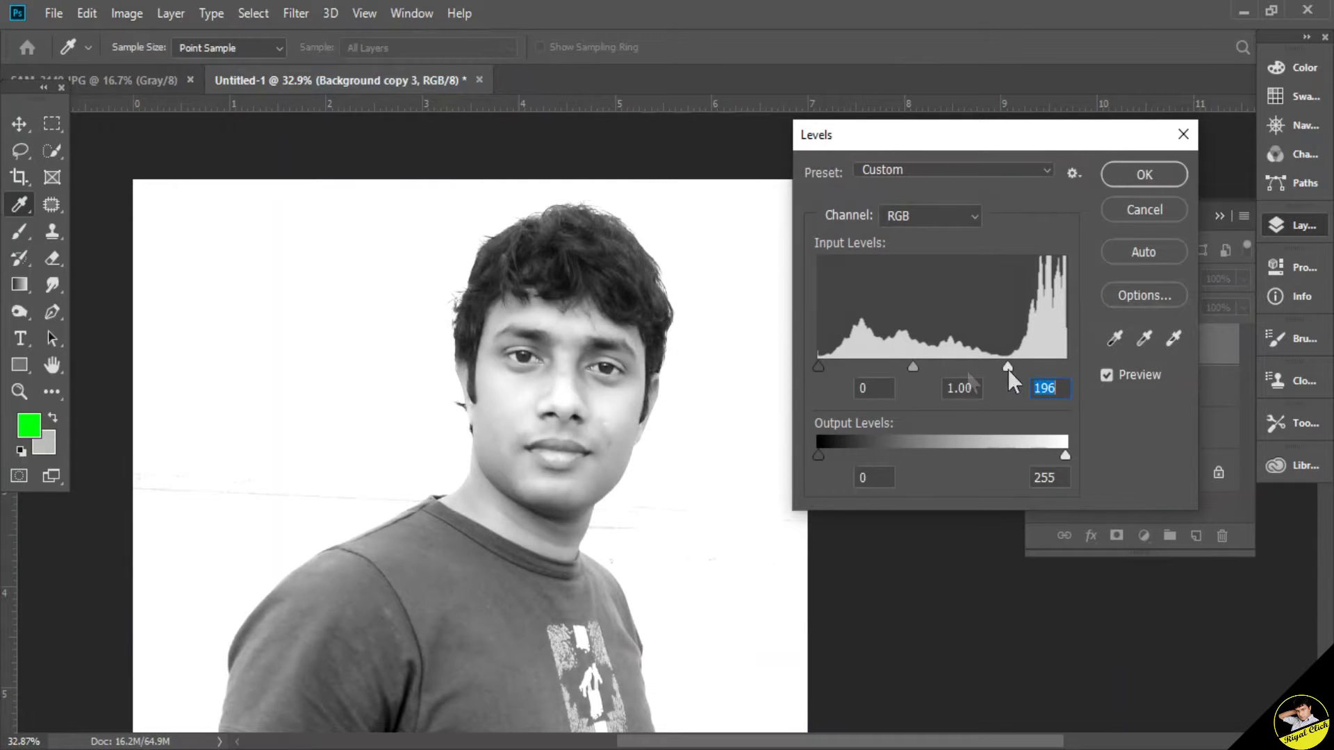
{"action": "left_click_drag", "start_coordinate": [924, 367], "coordinate": [967, 362]}
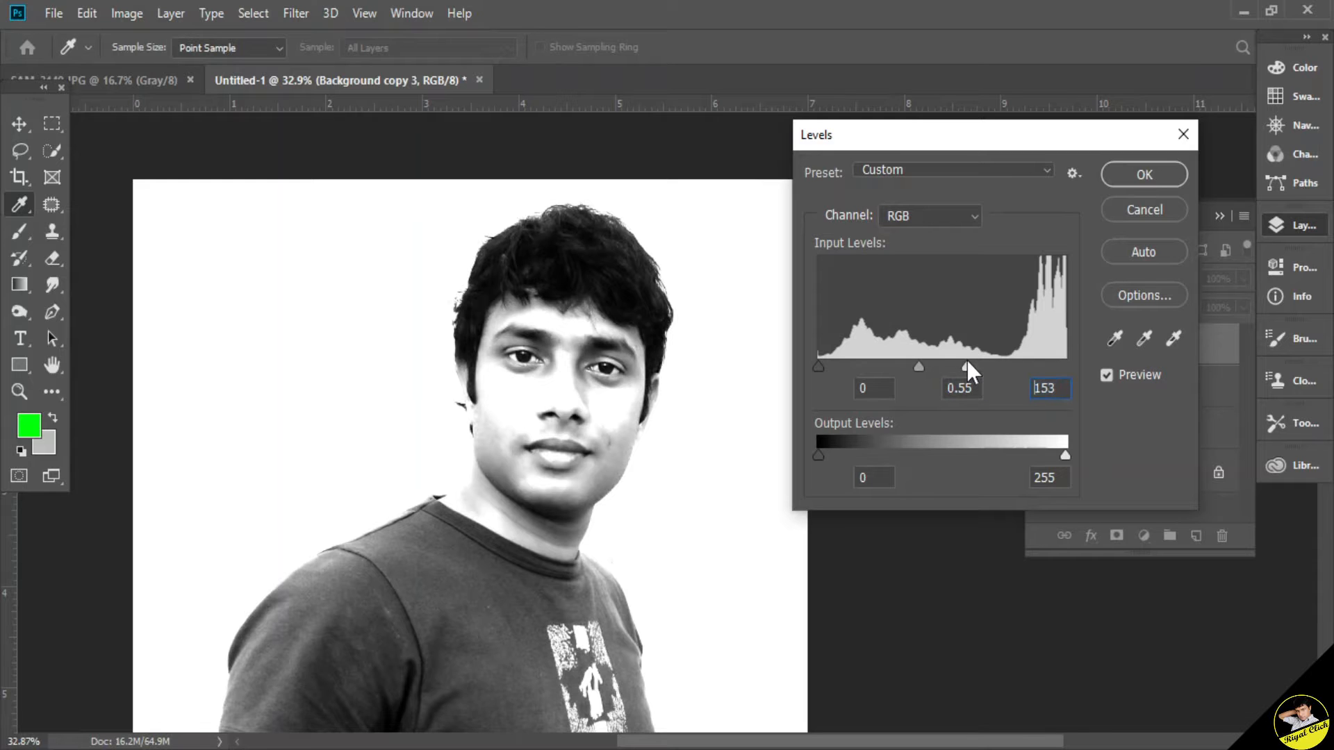
{"action": "left_click", "coordinate": [1134, 177]}
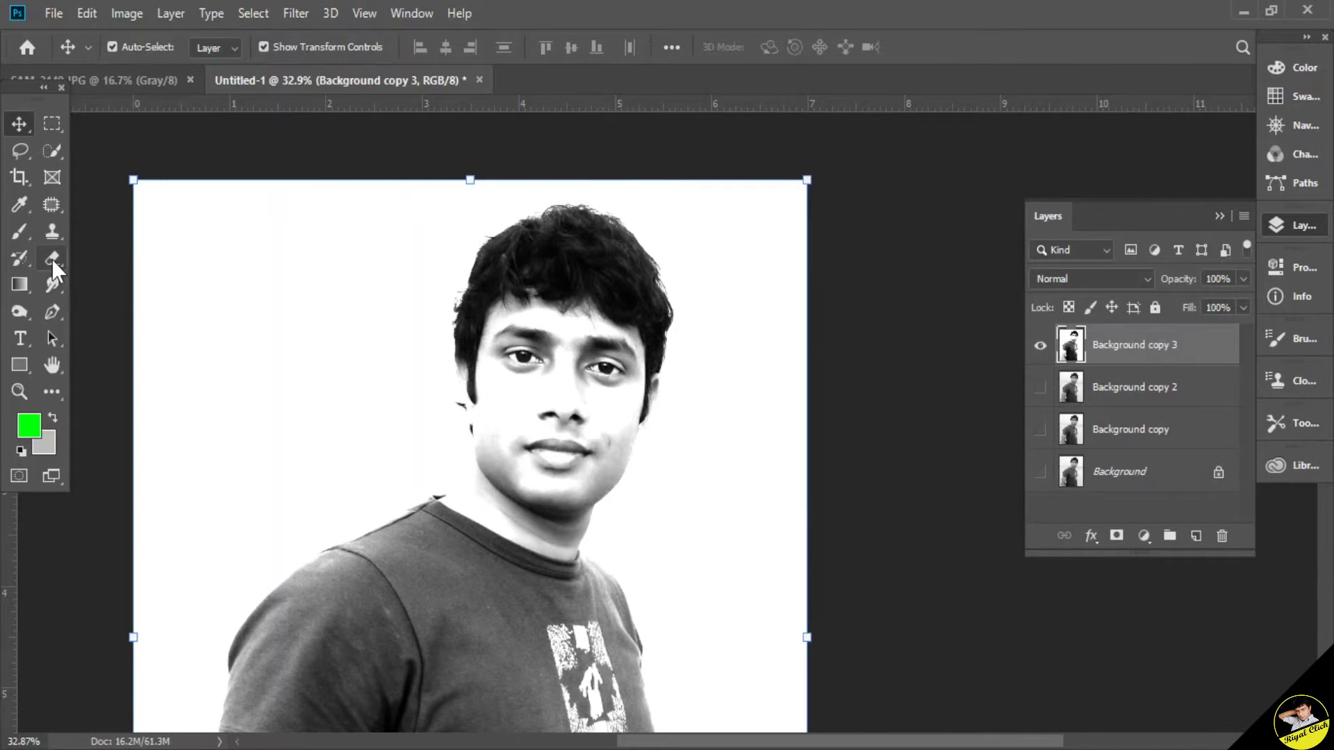
Erase the white backdrop around the head and the light skin areas of the face with the Background Eraser at 50% tolerance.
{"action": "right_click", "coordinate": [52, 258]}
{"action": "left_click", "coordinate": [151, 274]}
{"action": "left_click", "coordinate": [461, 258]}
{"action": "mouse_move", "coordinate": [581, 230]}
{"action": "left_mouse_down"}
{"action": "mouse_move", "coordinate": [565, 123]}
{"action": "mouse_move", "coordinate": [700, 283]}
{"action": "mouse_move", "coordinate": [649, 372]}
{"action": "mouse_move", "coordinate": [674, 459]}
{"action": "mouse_move", "coordinate": [437, 453]}
{"action": "mouse_move", "coordinate": [437, 319]}
{"action": "mouse_move", "coordinate": [445, 334]}
{"action": "mouse_move", "coordinate": [486, 306]}
{"action": "mouse_move", "coordinate": [548, 315]}
{"action": "left_mouse_up"}
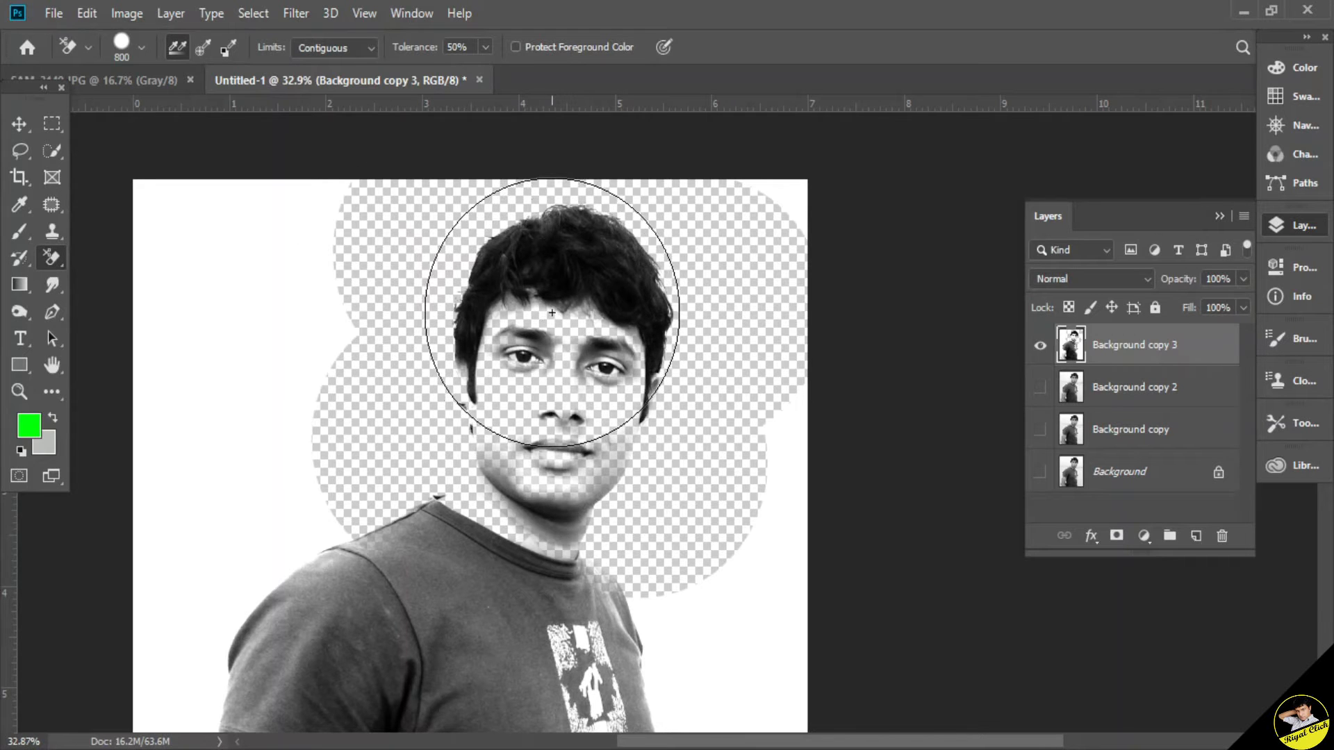
{"action": "scroll", "coordinate": [552, 313], "scroll_direction": "up", "scroll_amount": 3}
{"action": "scroll", "coordinate": [669, 447], "scroll_direction": "down", "scroll_amount": 3}
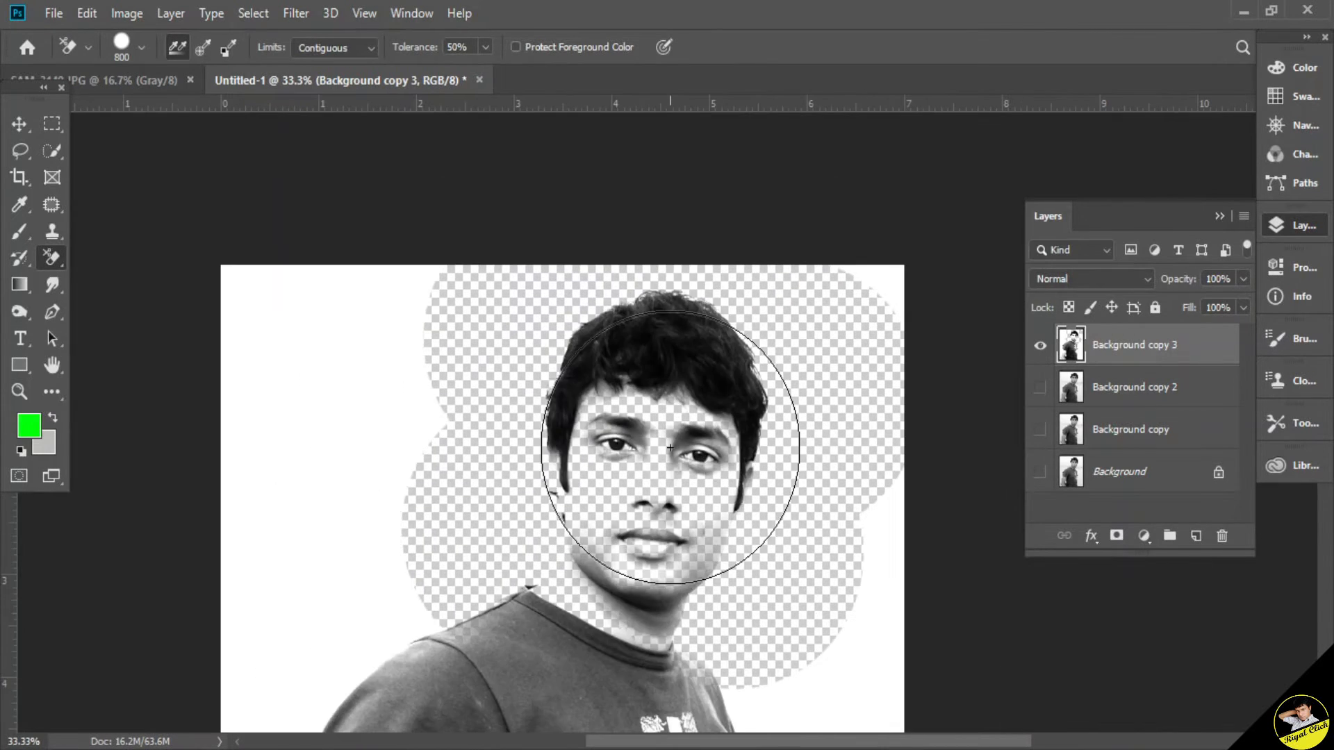
Erase a patch over the man's shoulder using the Eraser with a 700 px brush, and open the brush size and hardness settings.
{"action": "scroll", "coordinate": [669, 446], "scroll_direction": "down", "scroll_amount": 5}
{"action": "right_click", "coordinate": [50, 260]}
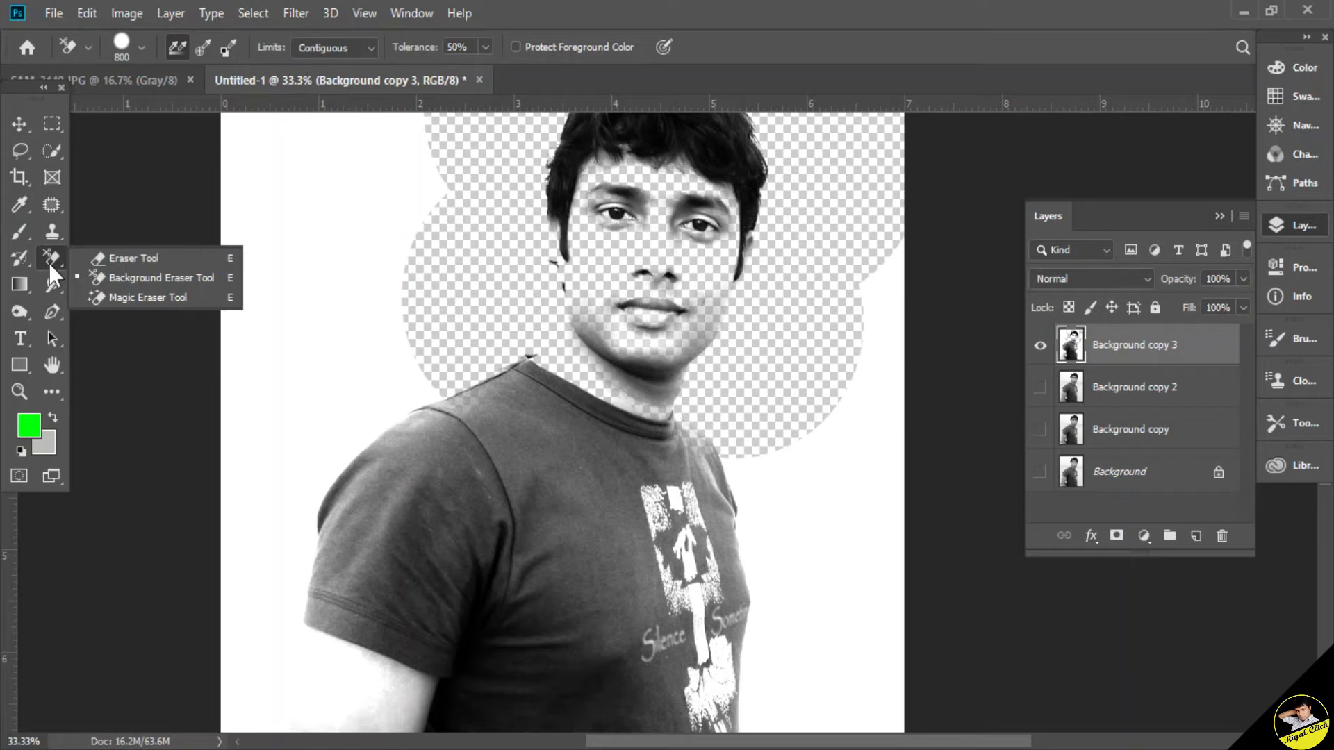
{"action": "left_click", "coordinate": [143, 259]}
{"action": "key", "text": "bracketright"}
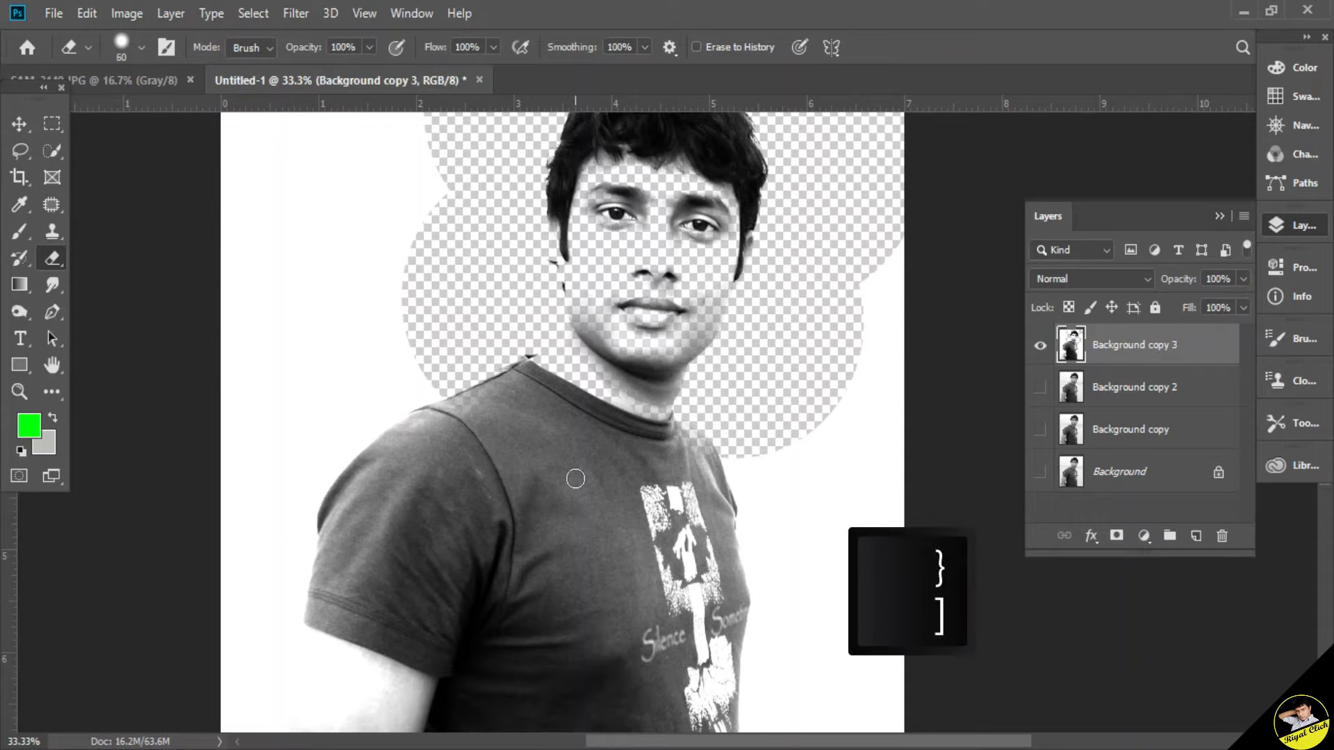
{"action": "key", "text": "bracketright"}
{"action": "key", "text": "bracketright"}
{"action": "mouse_move", "coordinate": [491, 461]}
{"action": "left_mouse_down"}
{"action": "mouse_move", "coordinate": [472, 509]}
{"action": "mouse_move", "coordinate": [480, 465]}
{"action": "left_mouse_up"}
{"action": "right_click", "coordinate": [487, 423]}
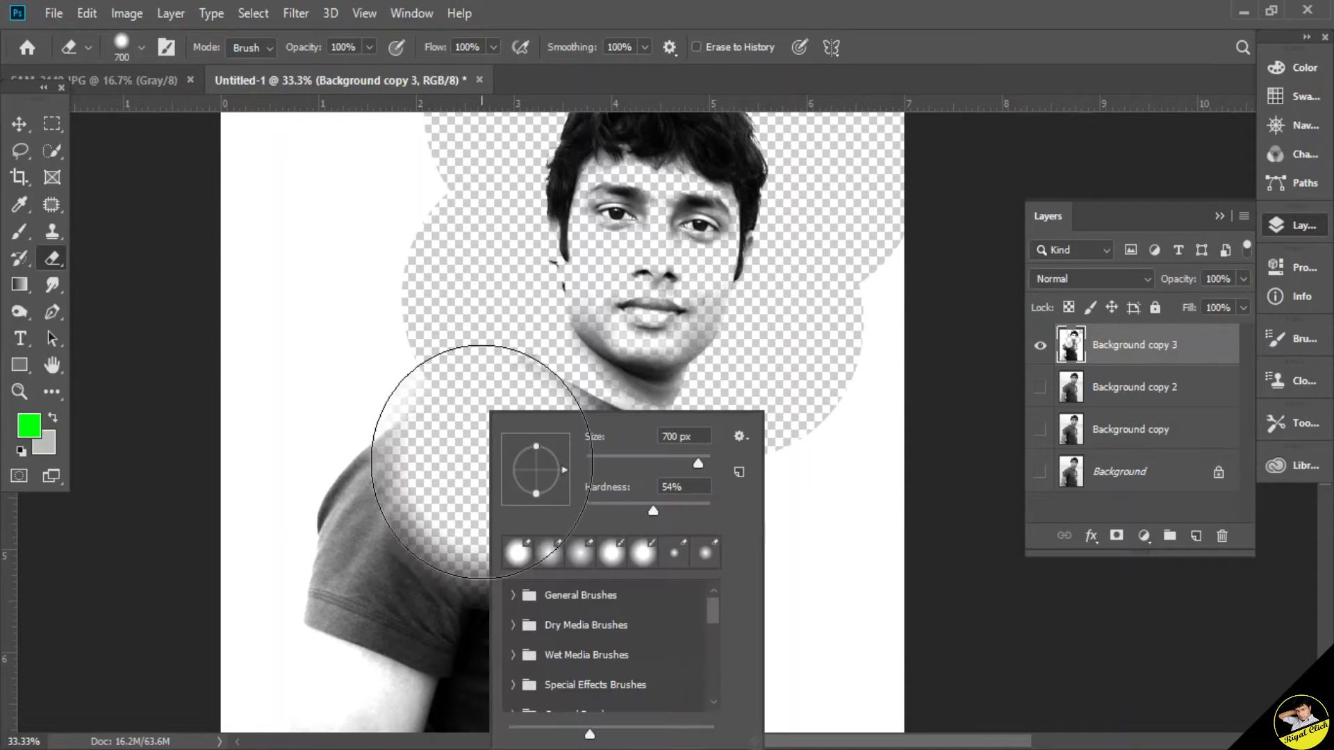
Erase the shirt, arms, neck and remaining white backdrop from Background copy 3, keeping only the hair and facial features.
{"action": "mouse_move", "coordinate": [394, 473]}
{"action": "left_mouse_down"}
{"action": "mouse_move", "coordinate": [491, 468]}
{"action": "mouse_move", "coordinate": [652, 530]}
{"action": "mouse_move", "coordinate": [719, 601]}
{"action": "mouse_move", "coordinate": [795, 417]}
{"action": "mouse_move", "coordinate": [702, 471]}
{"action": "mouse_move", "coordinate": [524, 482]}
{"action": "mouse_move", "coordinate": [431, 591]}
{"action": "mouse_move", "coordinate": [596, 640]}
{"action": "mouse_move", "coordinate": [207, 366]}
{"action": "mouse_move", "coordinate": [298, 490]}
{"action": "mouse_move", "coordinate": [373, 402]}
{"action": "mouse_move", "coordinate": [238, 269]}
{"action": "mouse_move", "coordinate": [362, 556]}
{"action": "left_mouse_up"}
{"action": "scroll", "coordinate": [373, 402], "scroll_direction": "down", "scroll_amount": 5}
{"action": "mouse_move", "coordinate": [751, 563]}
{"action": "left_mouse_down"}
{"action": "mouse_move", "coordinate": [638, 586]}
{"action": "mouse_move", "coordinate": [780, 635]}
{"action": "mouse_move", "coordinate": [905, 333]}
{"action": "mouse_move", "coordinate": [895, 182]}
{"action": "mouse_move", "coordinate": [639, 494]}
{"action": "mouse_move", "coordinate": [409, 423]}
{"action": "mouse_move", "coordinate": [353, 438]}
{"action": "left_mouse_up"}
{"action": "scroll", "coordinate": [354, 439], "scroll_direction": "up", "scroll_amount": 5}
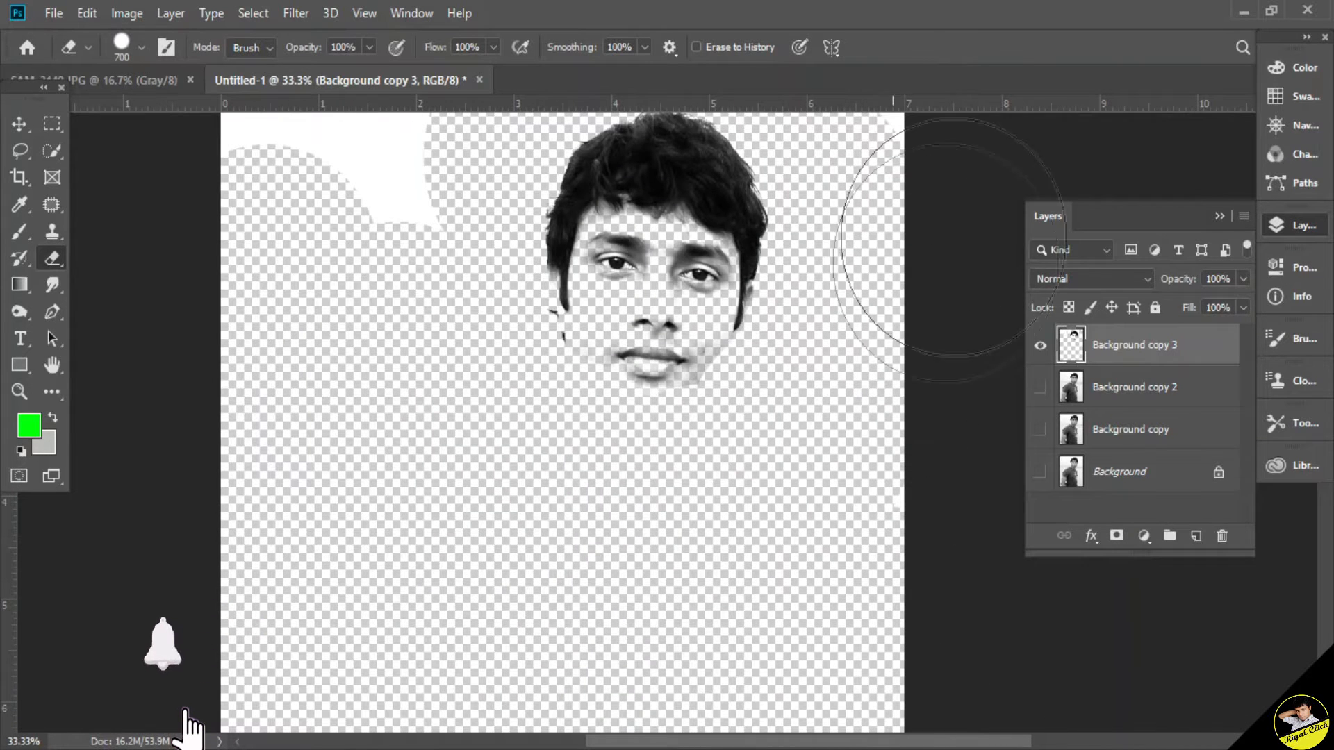
{"action": "mouse_move", "coordinate": [292, 327]}
{"action": "left_mouse_down"}
{"action": "mouse_move", "coordinate": [366, 200]}
{"action": "mouse_move", "coordinate": [208, 139]}
{"action": "left_mouse_up"}
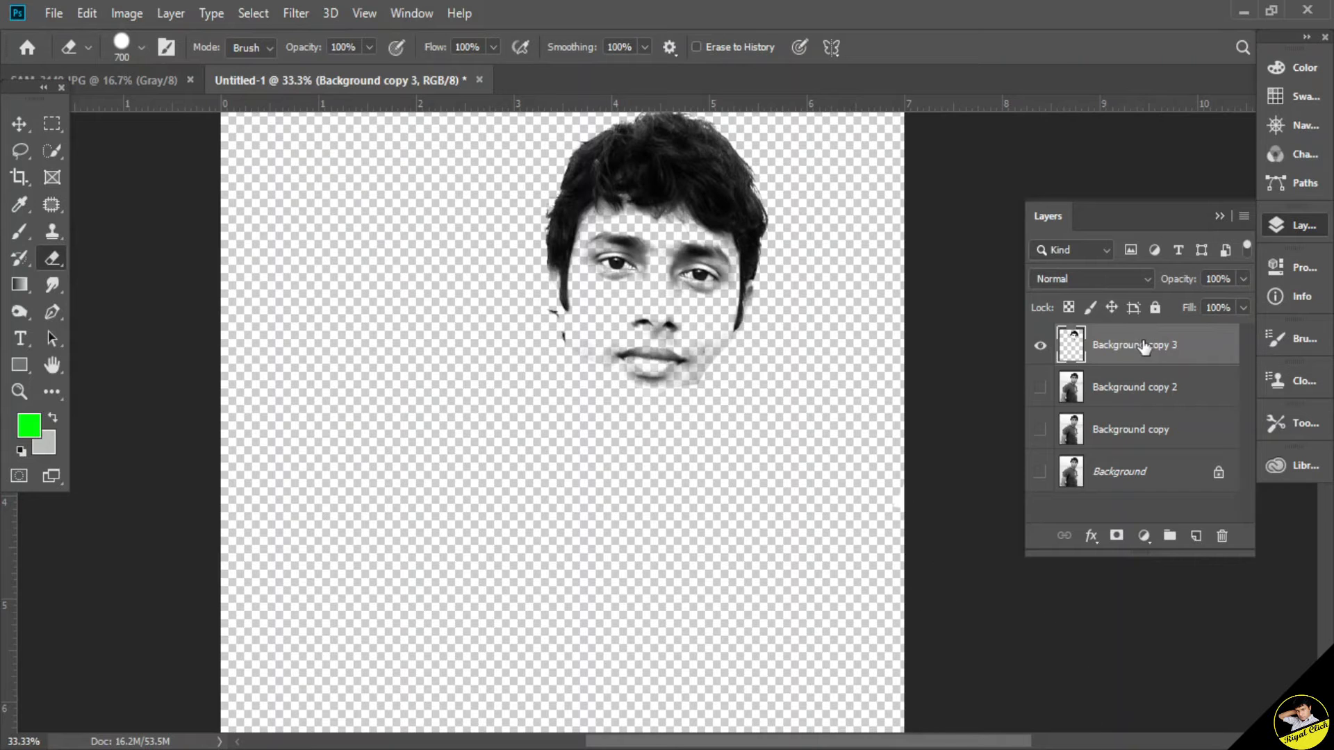
Show Background copy 2 and erase the overly bright patches on the mouth and both eyelids from Background copy 3.
{"action": "left_click", "coordinate": [1040, 389]}
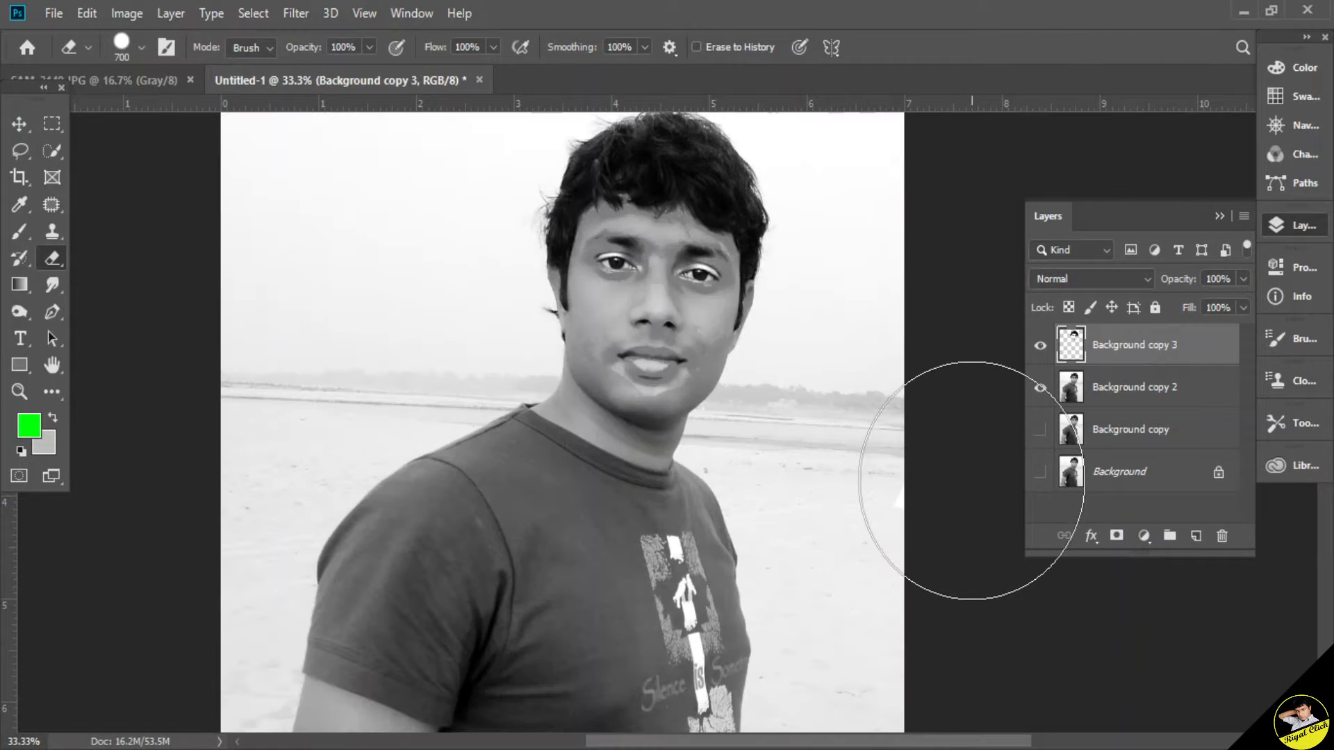
{"action": "mouse_move", "coordinate": [681, 465]}
{"action": "left_mouse_down"}
{"action": "mouse_move", "coordinate": [635, 476]}
{"action": "mouse_move", "coordinate": [586, 439]}
{"action": "mouse_move", "coordinate": [542, 477]}
{"action": "mouse_move", "coordinate": [551, 486]}
{"action": "mouse_move", "coordinate": [670, 382]}
{"action": "mouse_move", "coordinate": [644, 558]}
{"action": "left_mouse_up"}
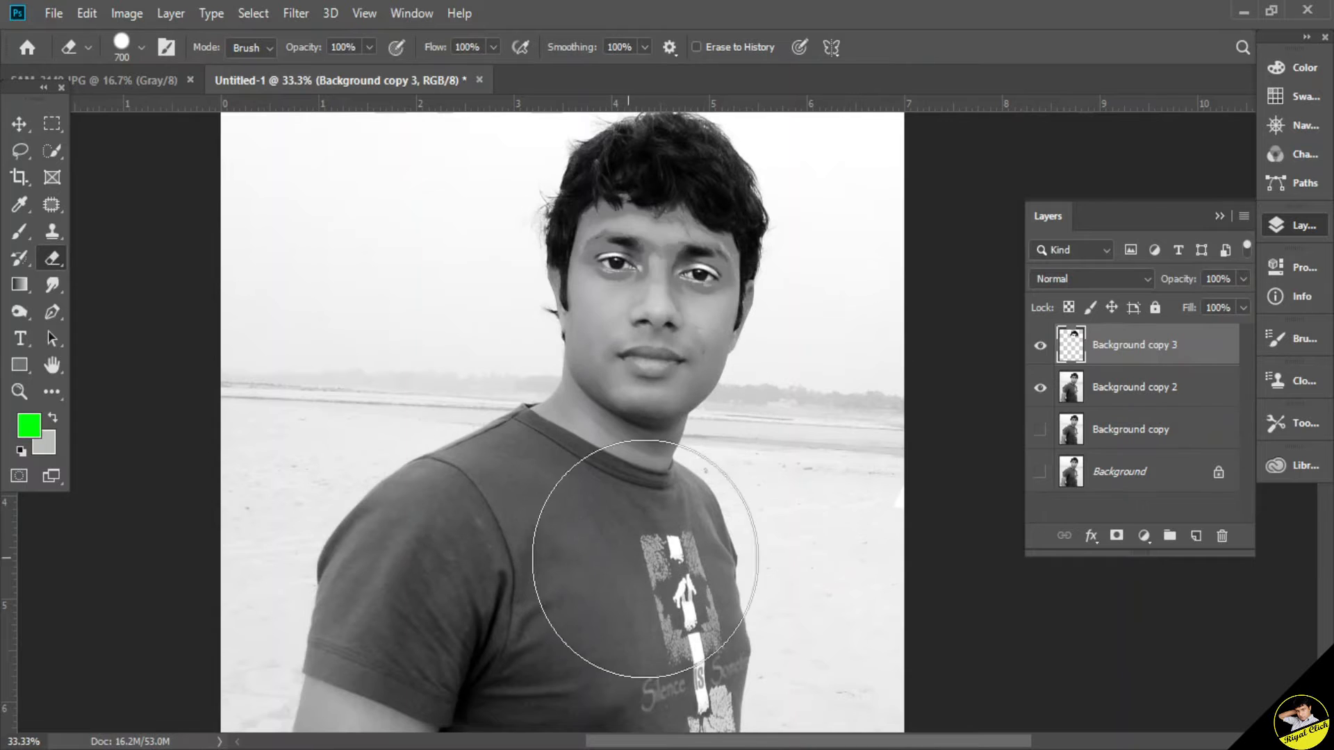
{"action": "scroll", "coordinate": [792, 291], "scroll_direction": "up", "scroll_amount": 5}
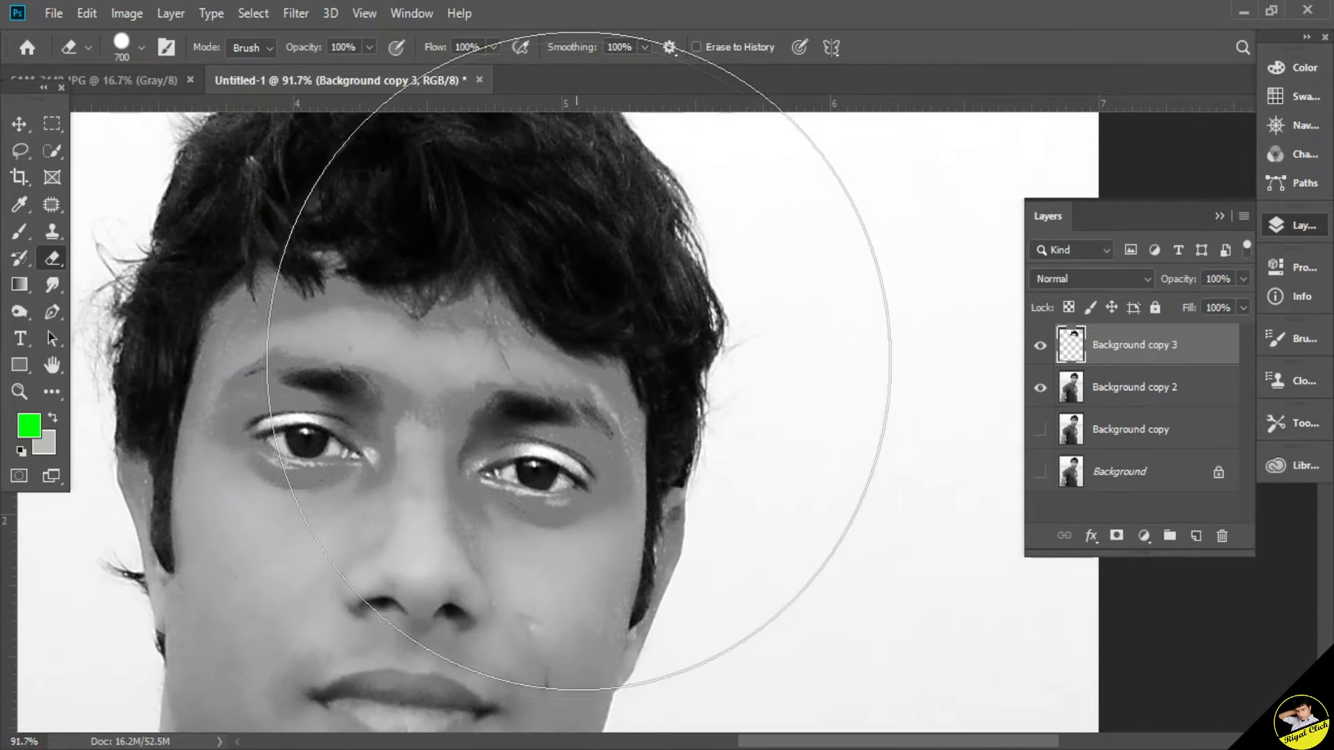
{"action": "left_click_drag", "start_coordinate": [56, 257], "coordinate": [174, 276]}
{"action": "left_click", "coordinate": [288, 422]}
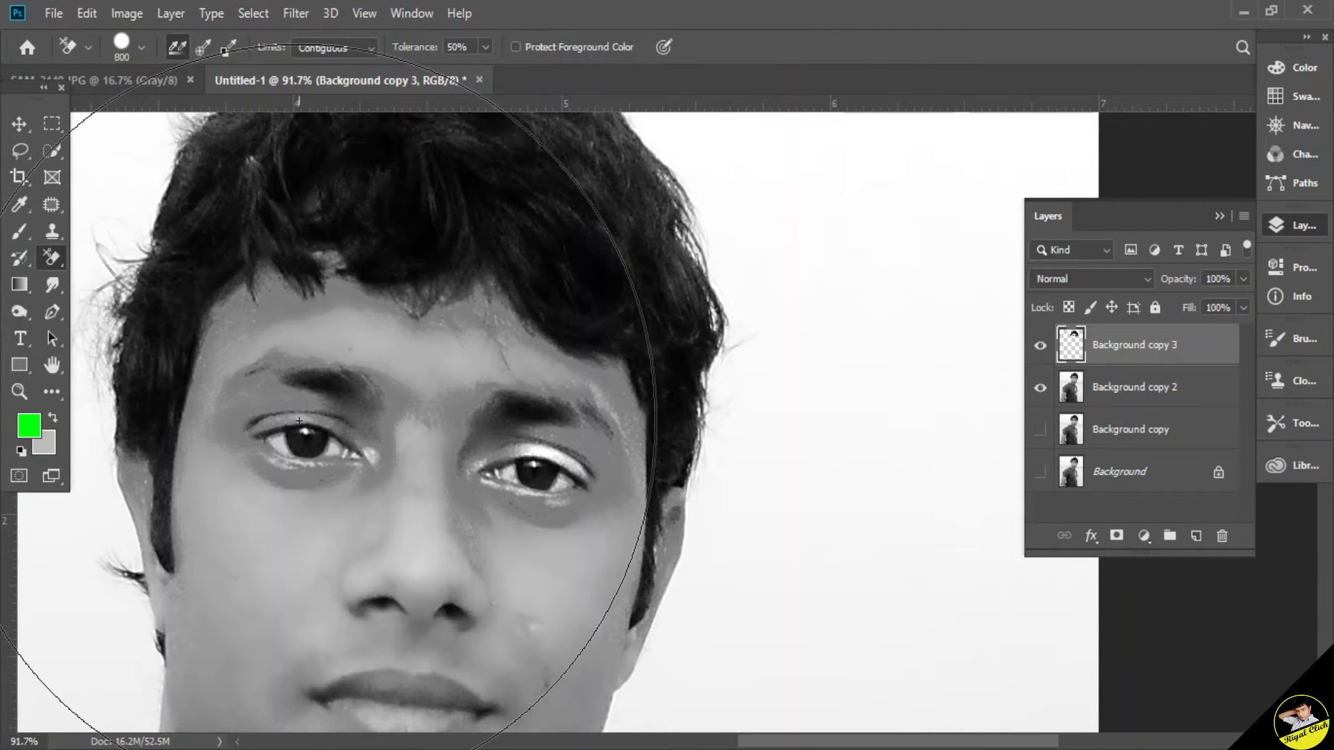
{"action": "left_click", "coordinate": [546, 455]}
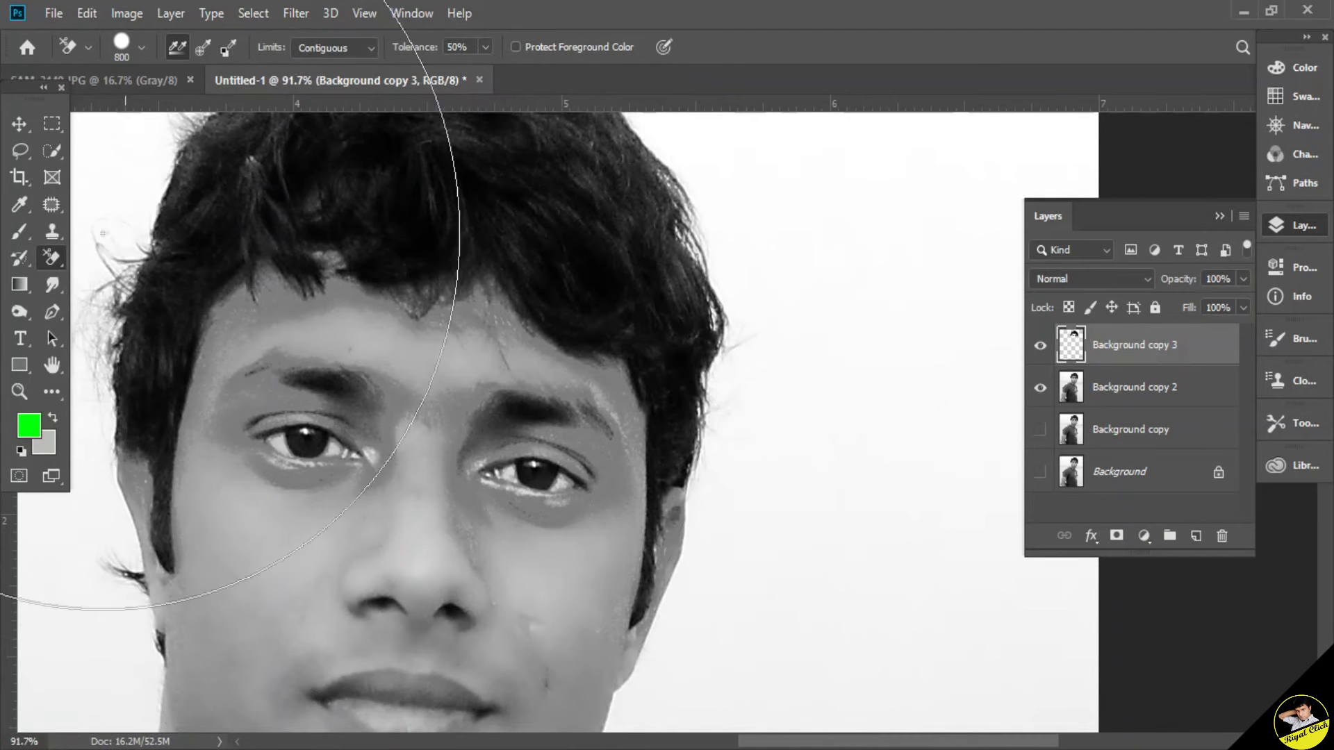
{"action": "left_click", "coordinate": [50, 125]}
{"action": "left_click", "coordinate": [1120, 403]}
{"action": "key", "text": "ctrl+minus"}
{"action": "key", "text": "ctrl+minus"}
{"action": "key", "text": "ctrl+minus"}
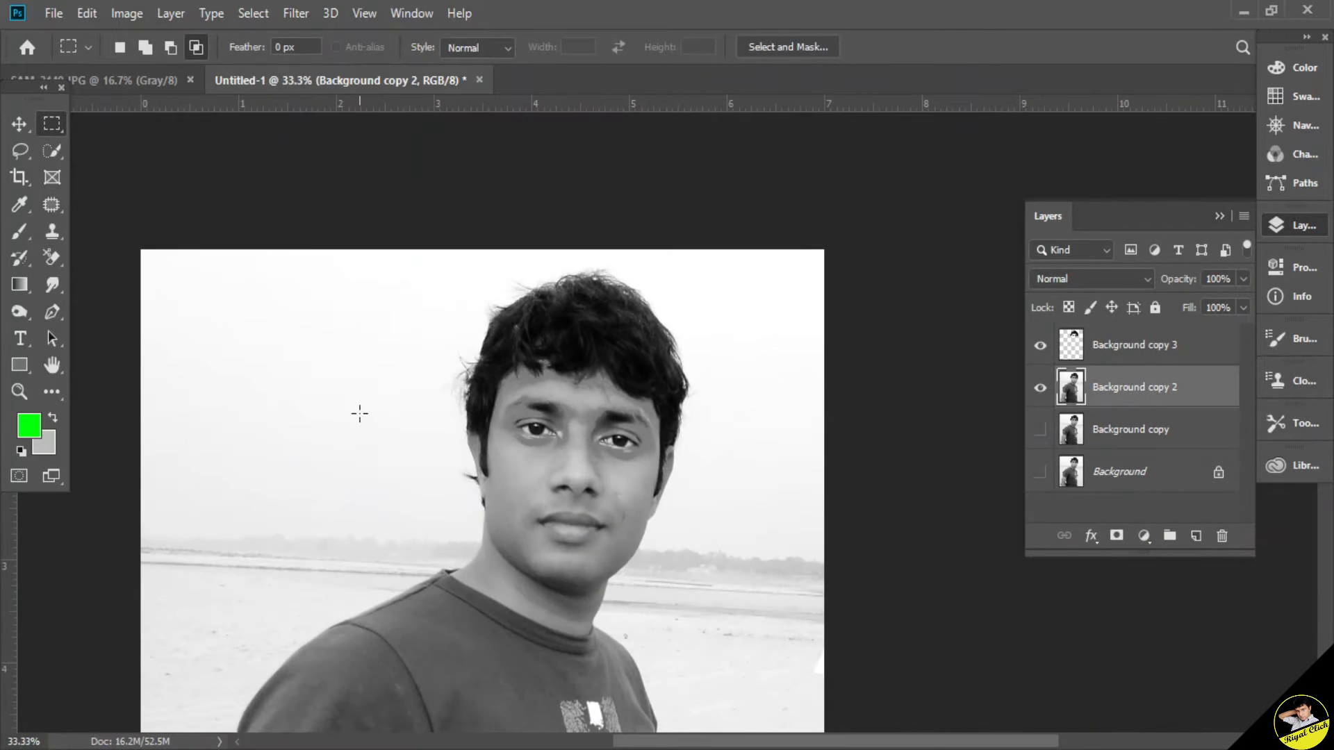
{"action": "scroll", "coordinate": [760, 395], "scroll_direction": "down", "scroll_amount": 3}
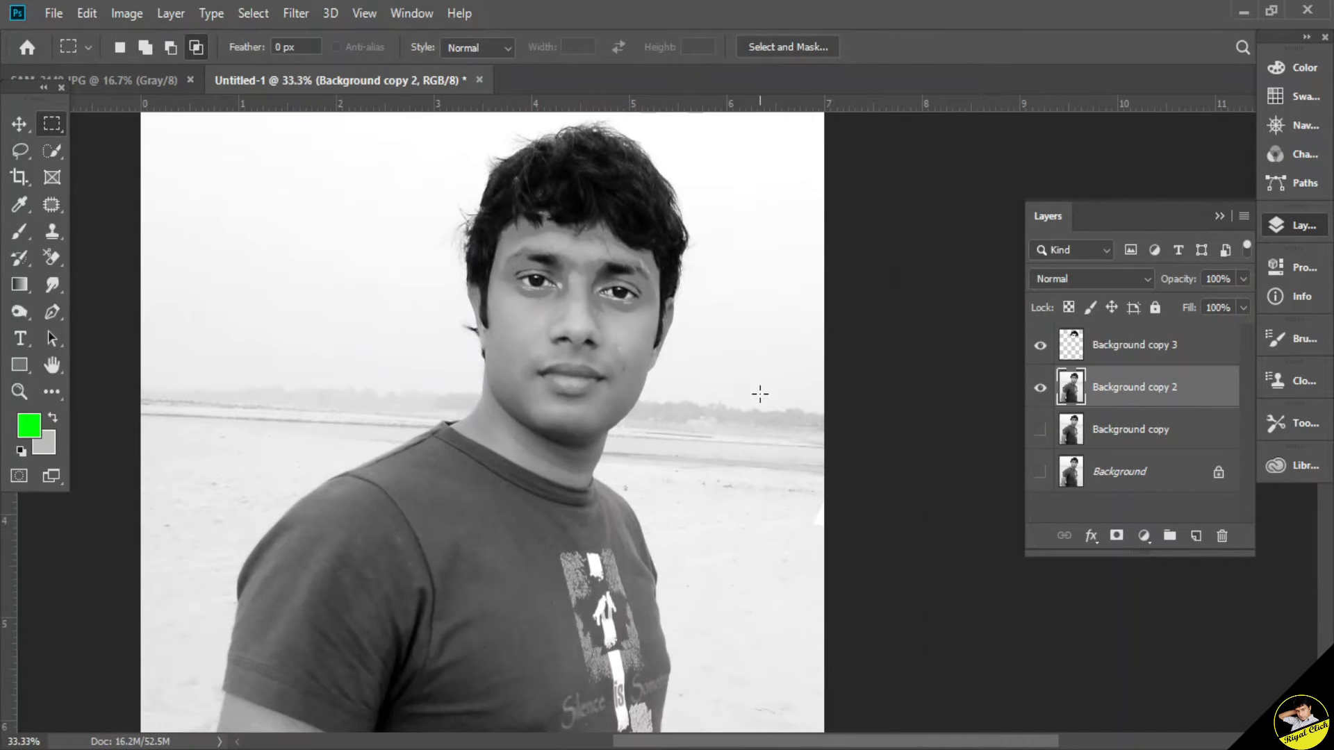
Try to erase the chin and neck area of Background copy 3 using the Eraser with a 700 px brush.
{"action": "left_click", "coordinate": [1104, 351]}
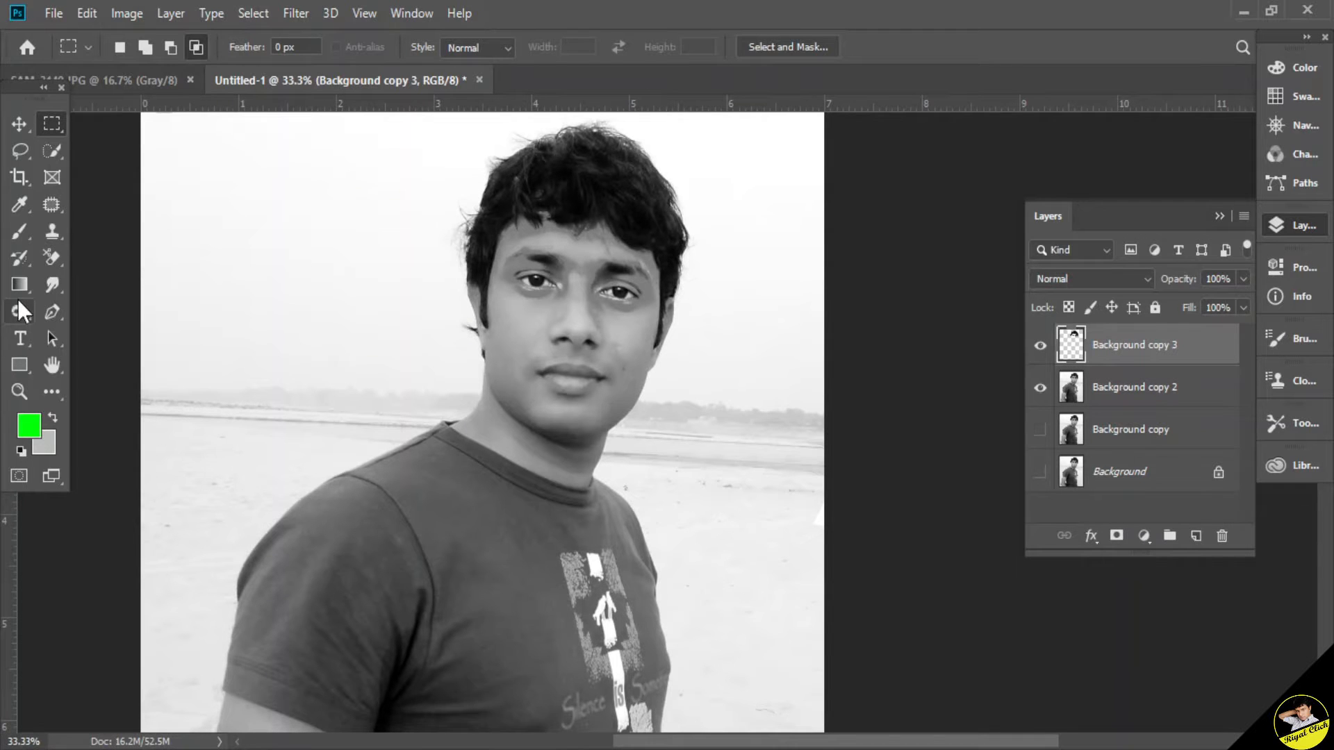
{"action": "left_click_drag", "start_coordinate": [52, 258], "coordinate": [119, 259]}
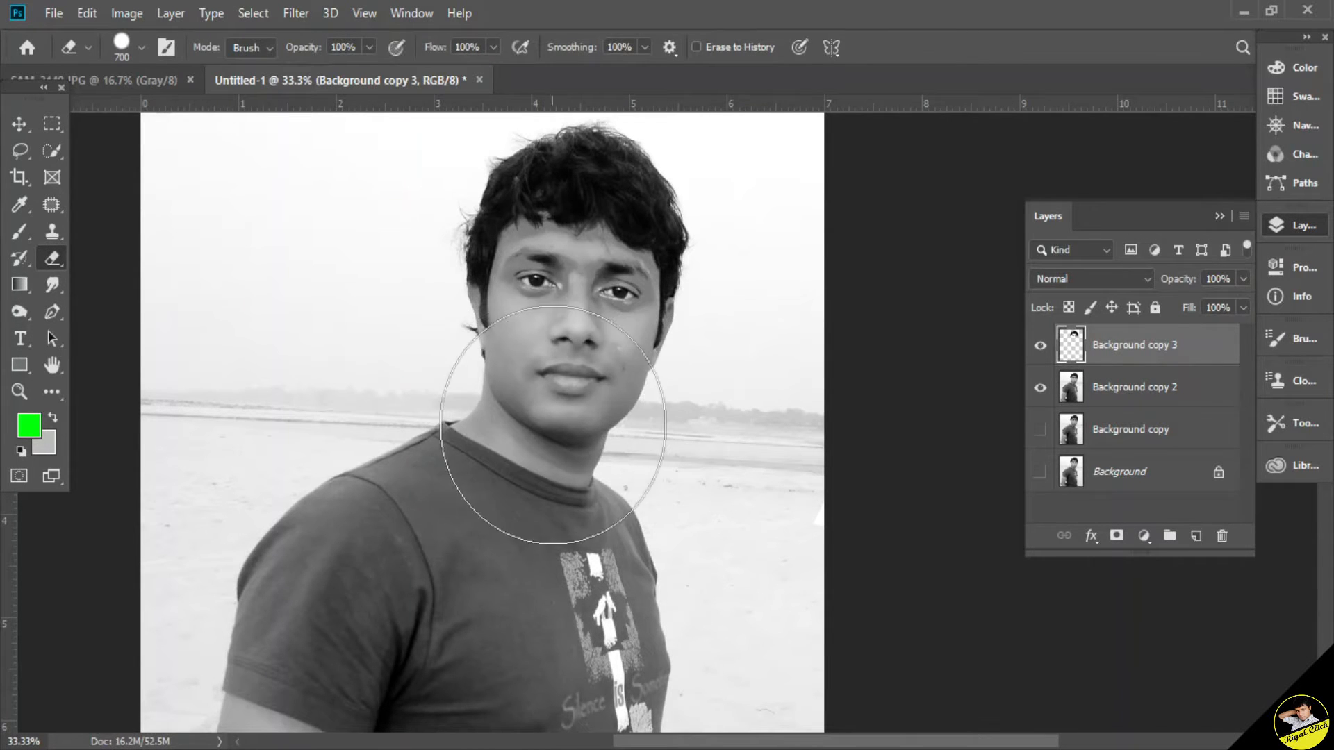
{"action": "mouse_move", "coordinate": [604, 428]}
{"action": "left_mouse_down"}
{"action": "mouse_move", "coordinate": [583, 538]}
{"action": "mouse_move", "coordinate": [529, 479]}
{"action": "left_mouse_up"}
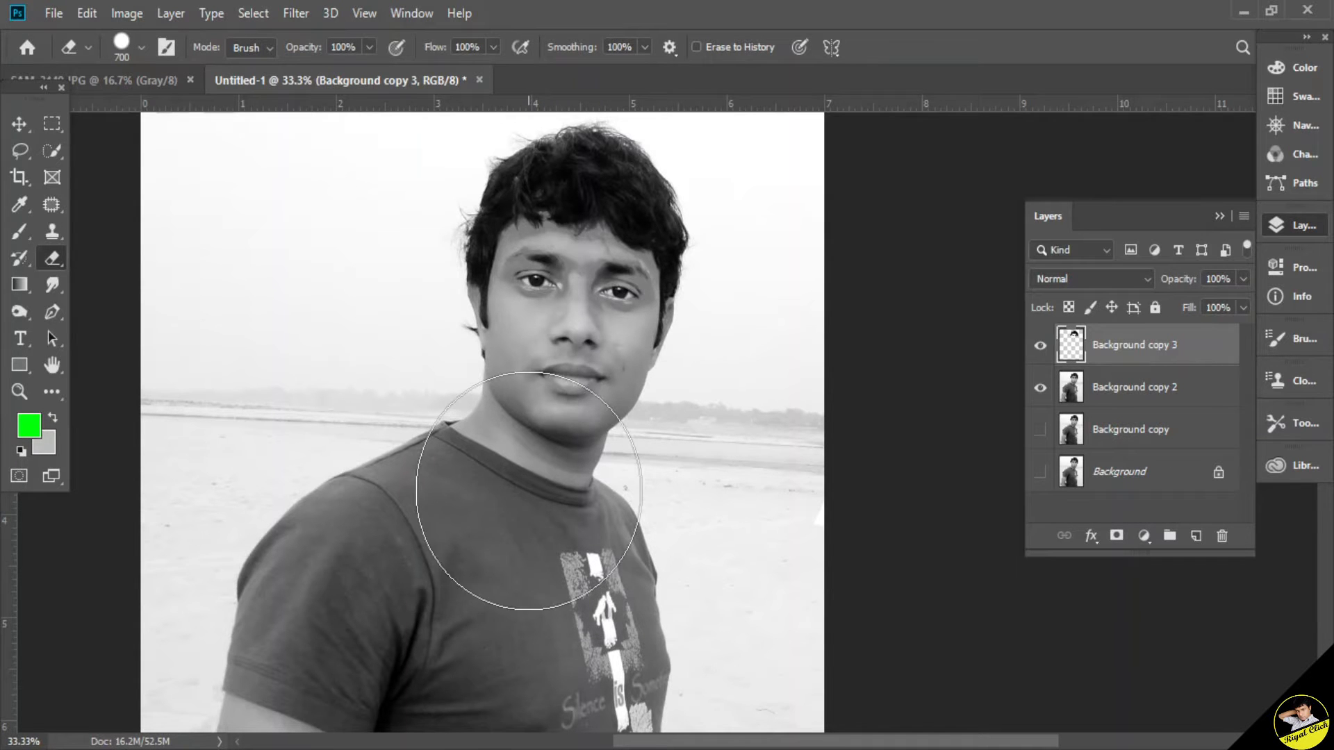
{"action": "key", "text": "ctrl+z"}
{"action": "scroll", "coordinate": [795, 369], "scroll_direction": "up", "scroll_amount": 8}
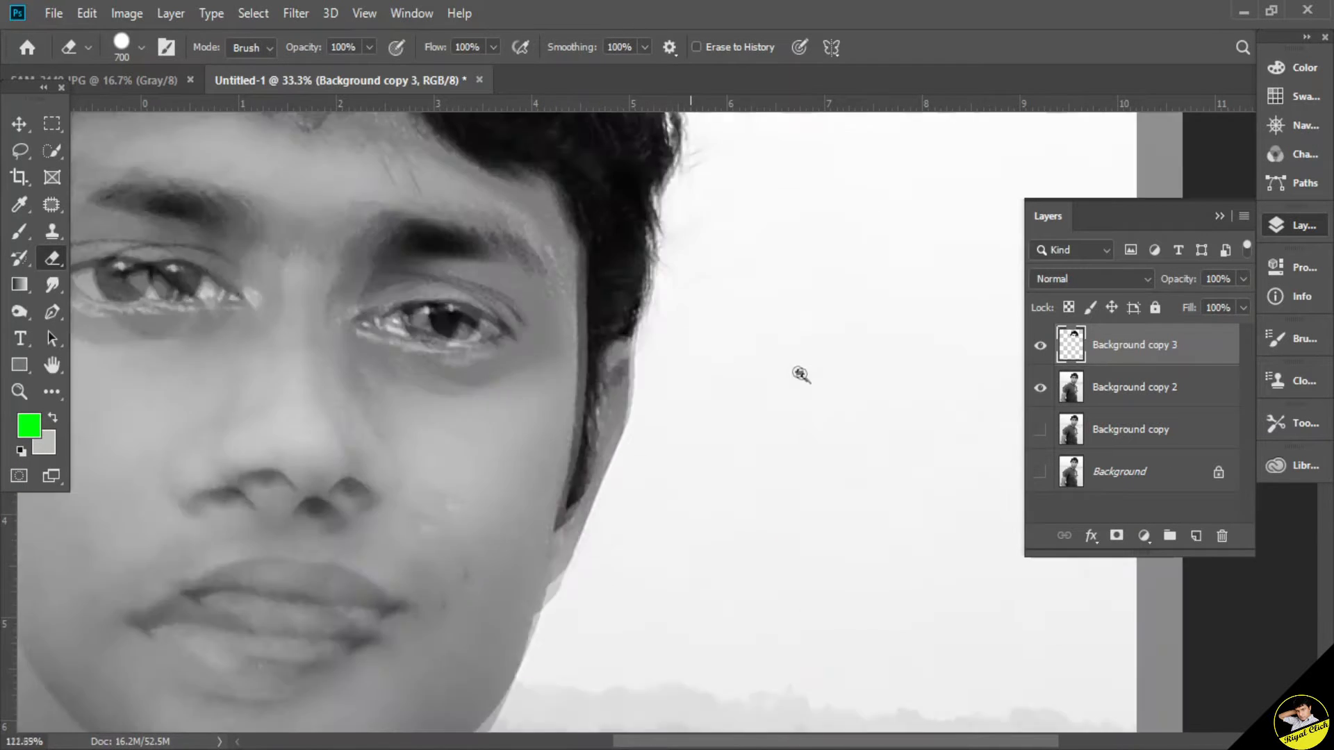
{"action": "scroll", "coordinate": [857, 563], "scroll_direction": "down", "scroll_amount": 10}
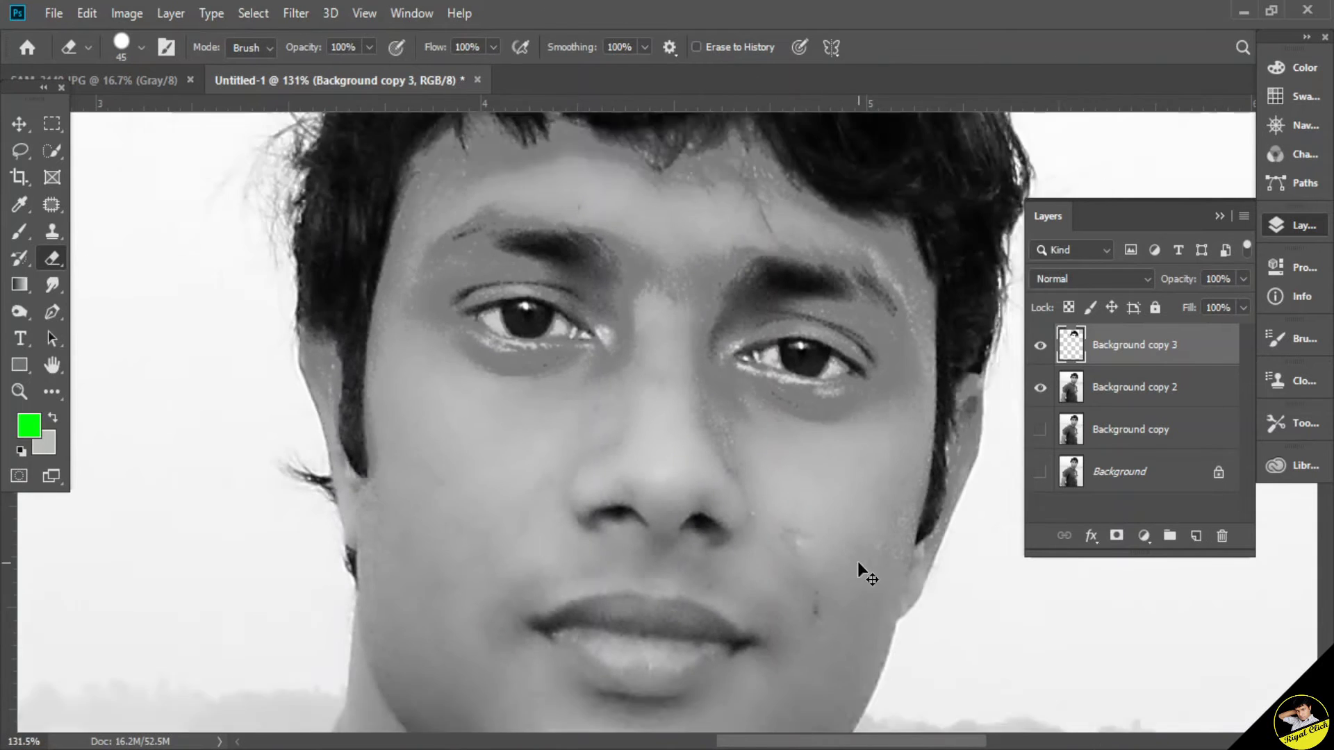
Select the man's whole T-shirt on Background copy 2 with the Quick Selection tool.
{"action": "key", "text": "w"}
{"action": "key", "text": "alt+bracketleft"}
{"action": "scroll", "coordinate": [754, 362], "scroll_direction": "up", "scroll_amount": 3}
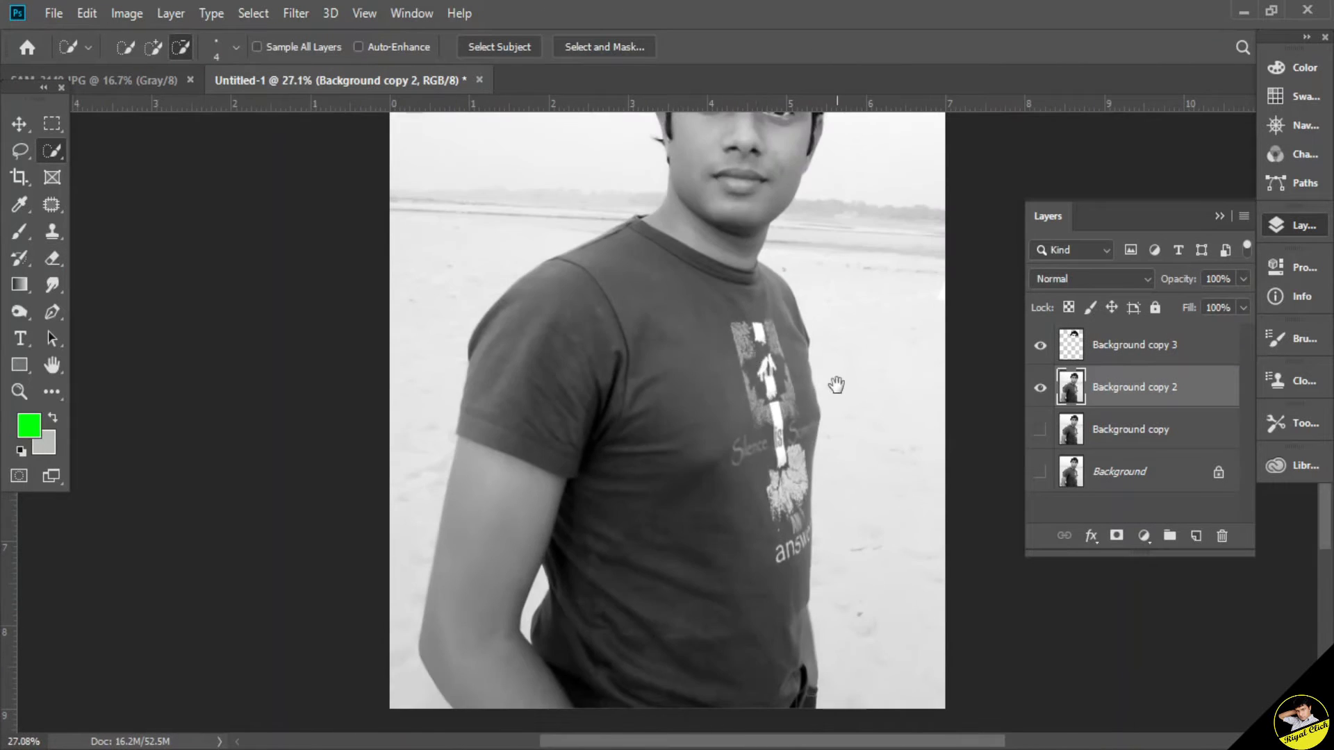
{"action": "left_click_drag", "start_coordinate": [836, 380], "coordinate": [614, 351]}
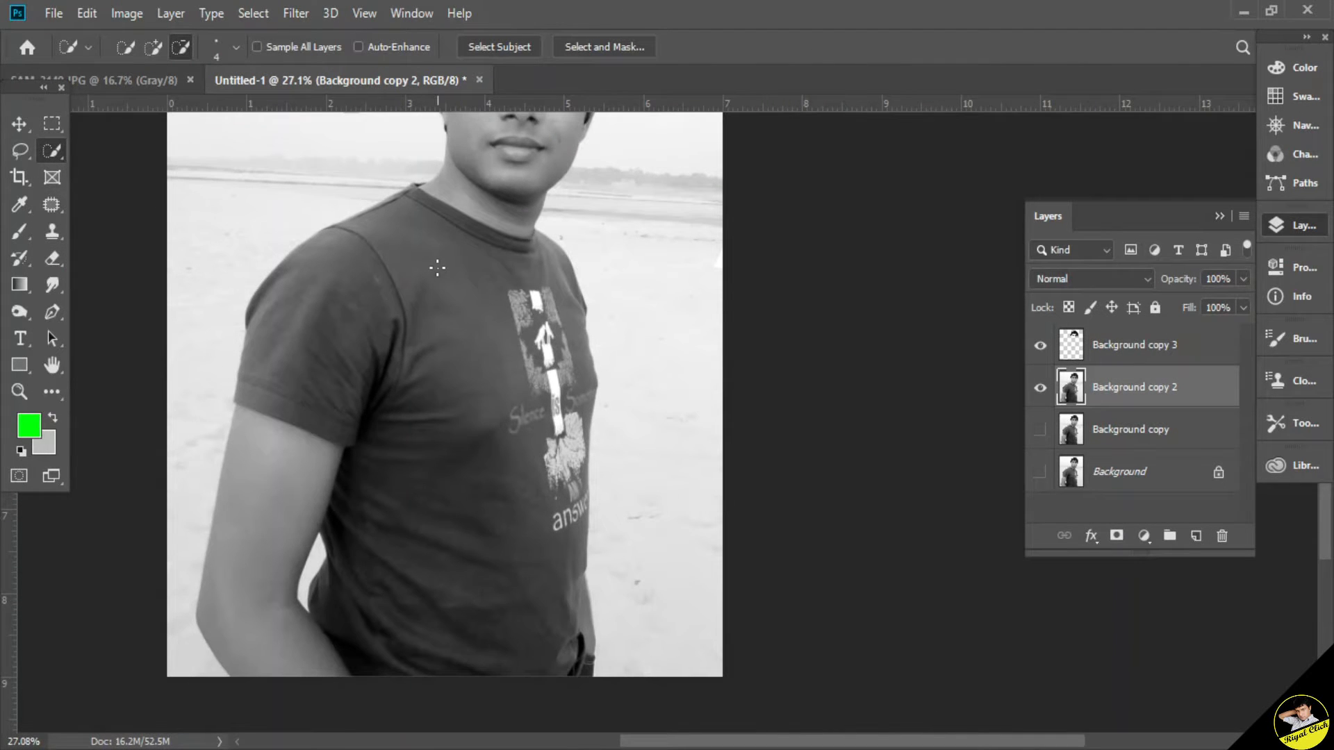
{"action": "left_click_drag", "start_coordinate": [475, 321], "coordinate": [486, 554]}
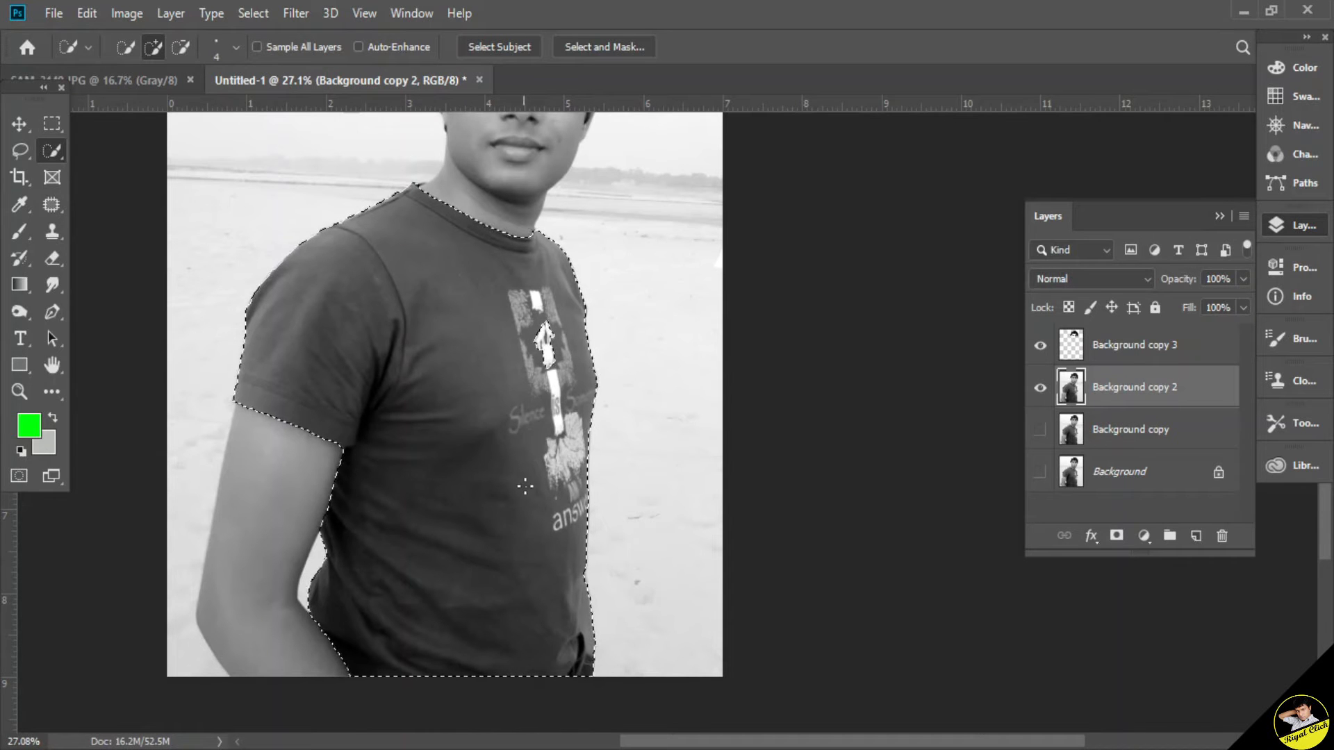
{"action": "scroll", "coordinate": [522, 490], "scroll_direction": "down", "scroll_amount": 1}
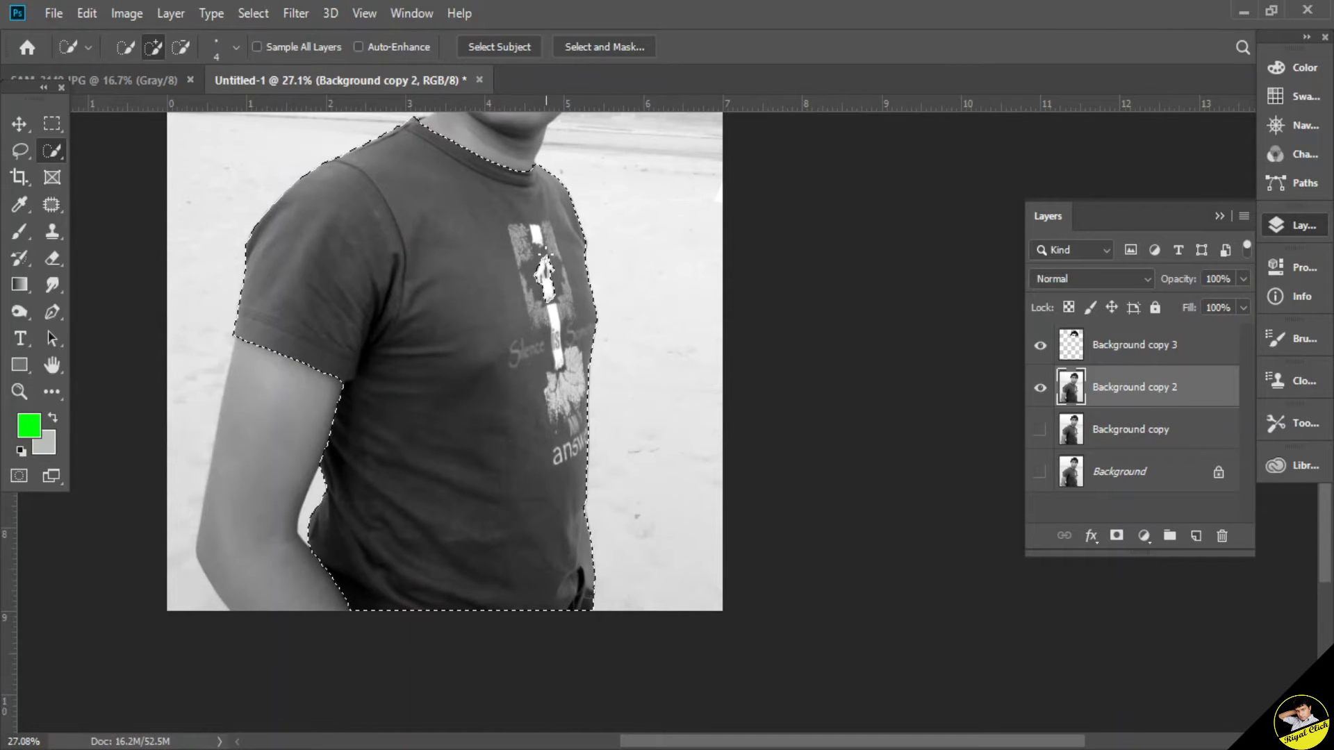
{"action": "scroll", "coordinate": [434, 375], "scroll_direction": "up", "scroll_amount": 1}
Refine the shirt selection by adding the dark inner collar tip and subtracting the background sliver along the shoulder seam.
{"action": "scroll", "coordinate": [541, 358], "scroll_direction": "up", "scroll_amount": 5}
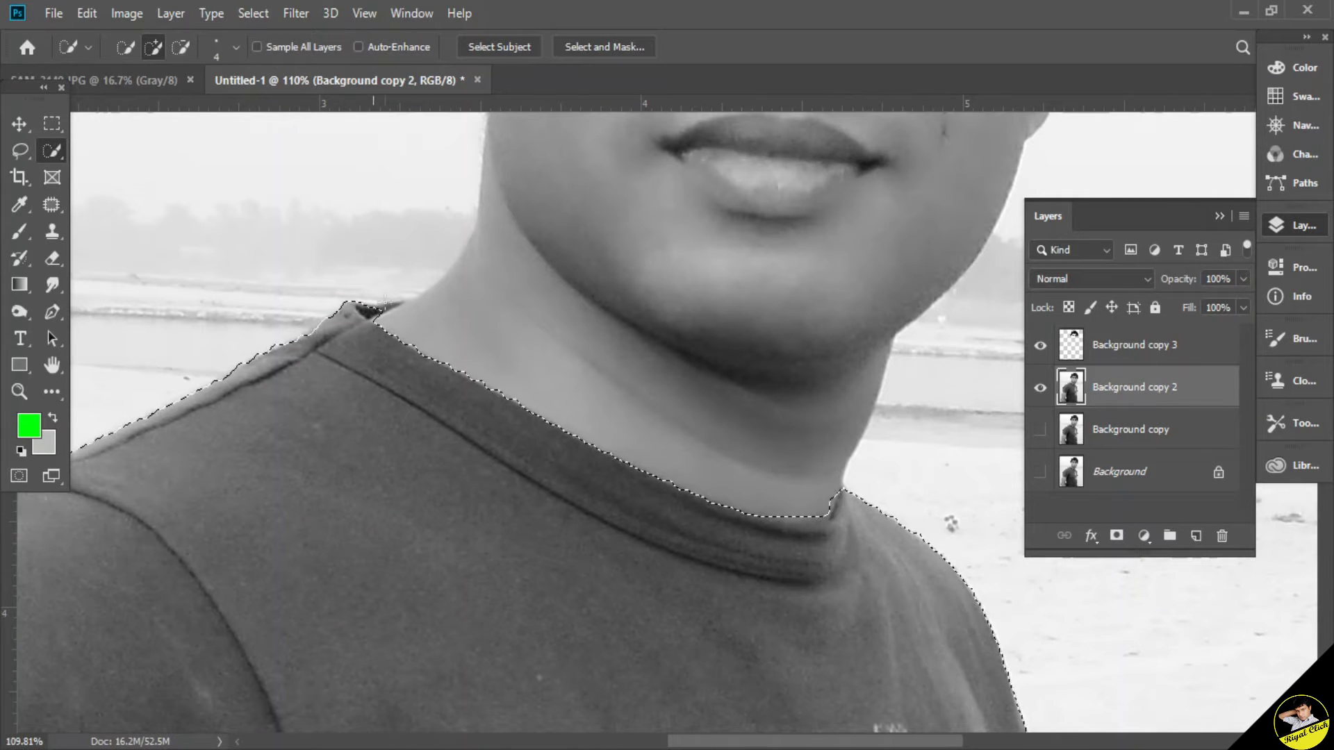
{"action": "scroll", "coordinate": [374, 309], "scroll_direction": "up", "scroll_amount": 5}
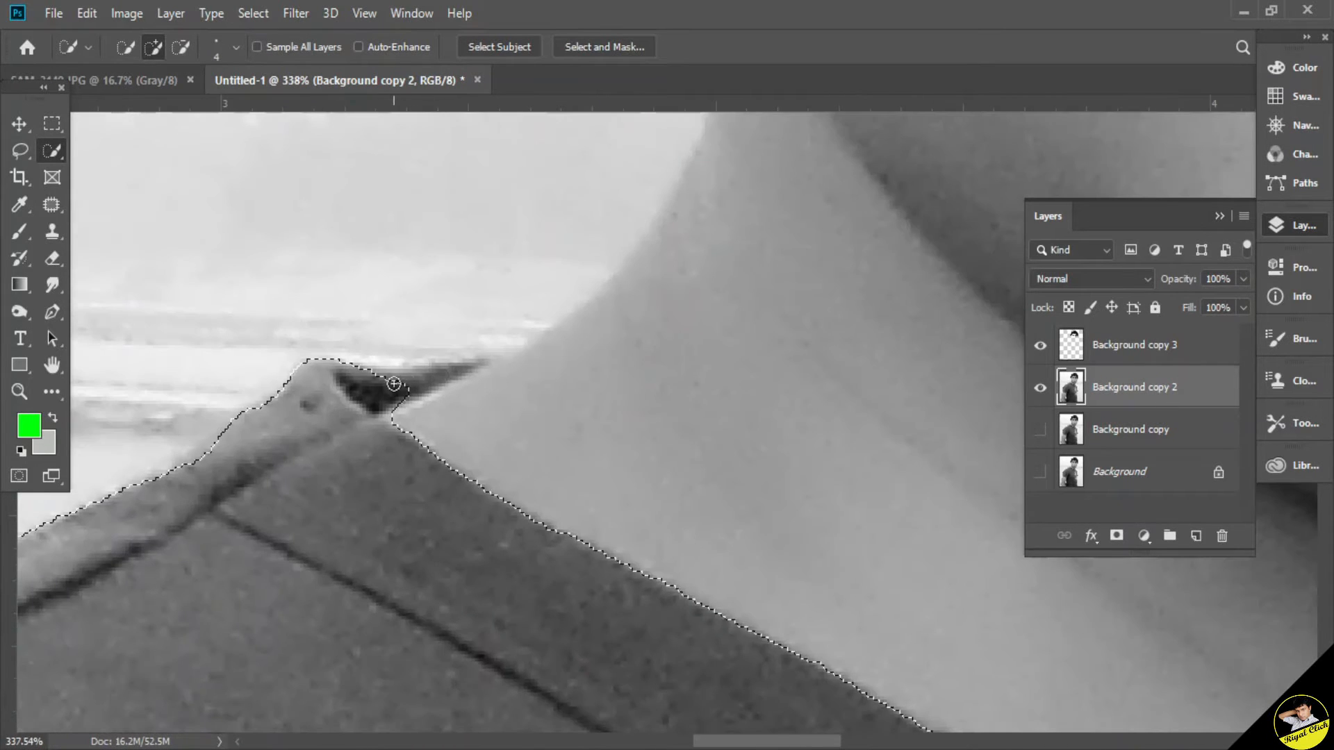
{"action": "left_click", "coordinate": [482, 362]}
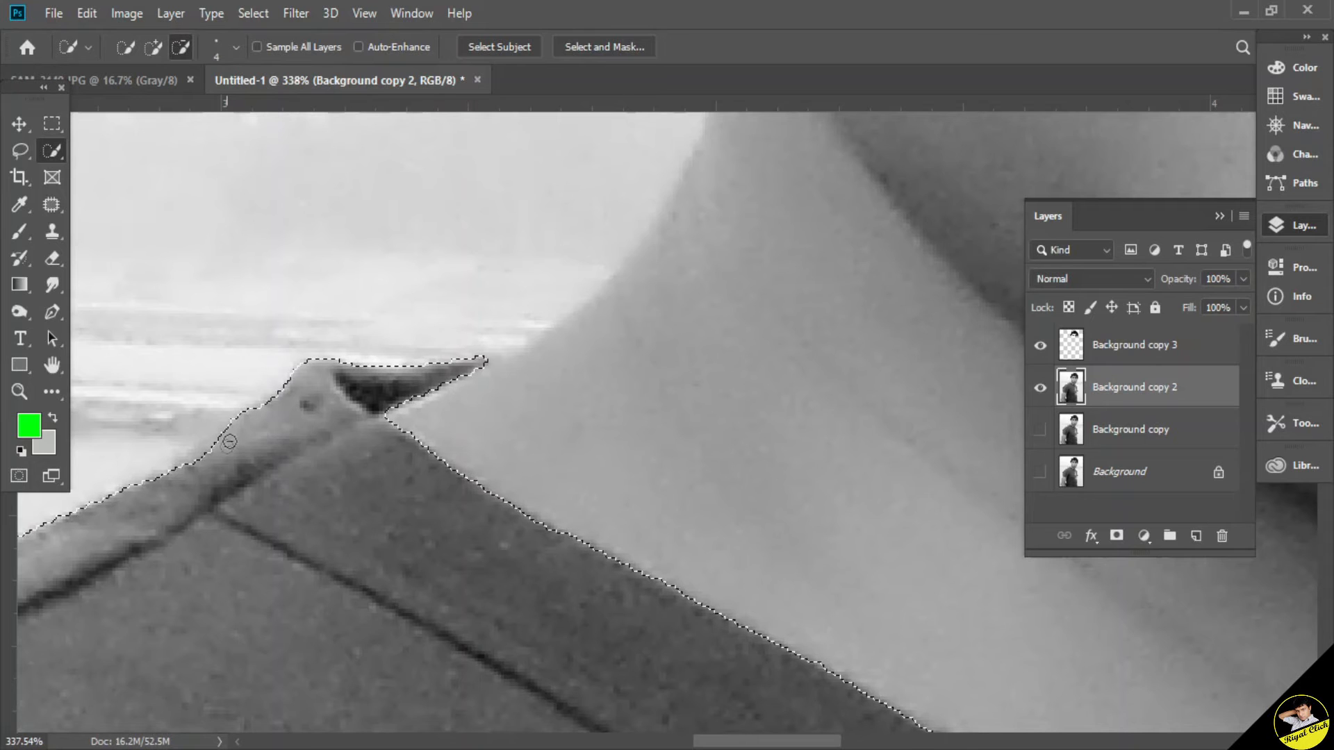
{"action": "left_click", "coordinate": [154, 47]}
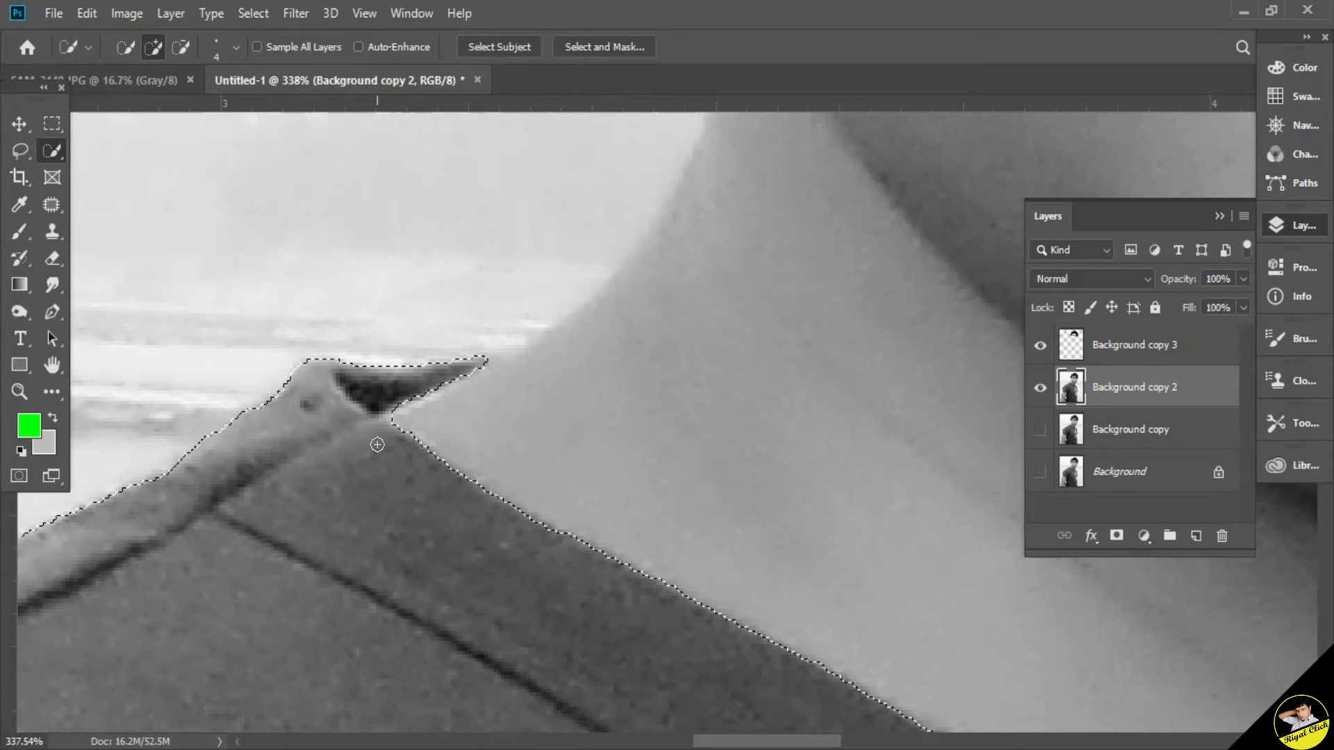
{"action": "scroll", "coordinate": [383, 437], "scroll_direction": "down", "scroll_amount": 8}
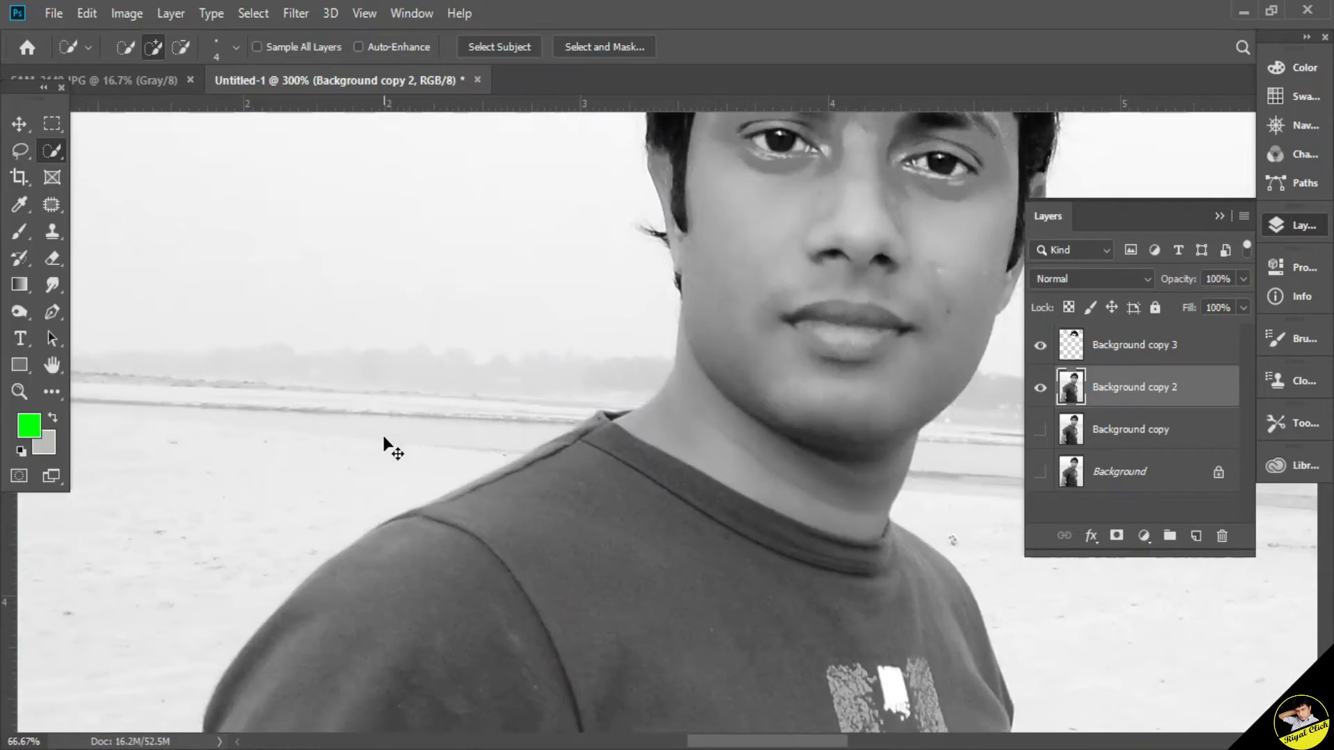
Copy the selected shirt from Background copy 2 onto a new layer and hide Background copy 3.
{"action": "left_click", "coordinate": [86, 13]}
{"action": "left_click", "coordinate": [167, 146]}
{"action": "left_click", "coordinate": [87, 13]}
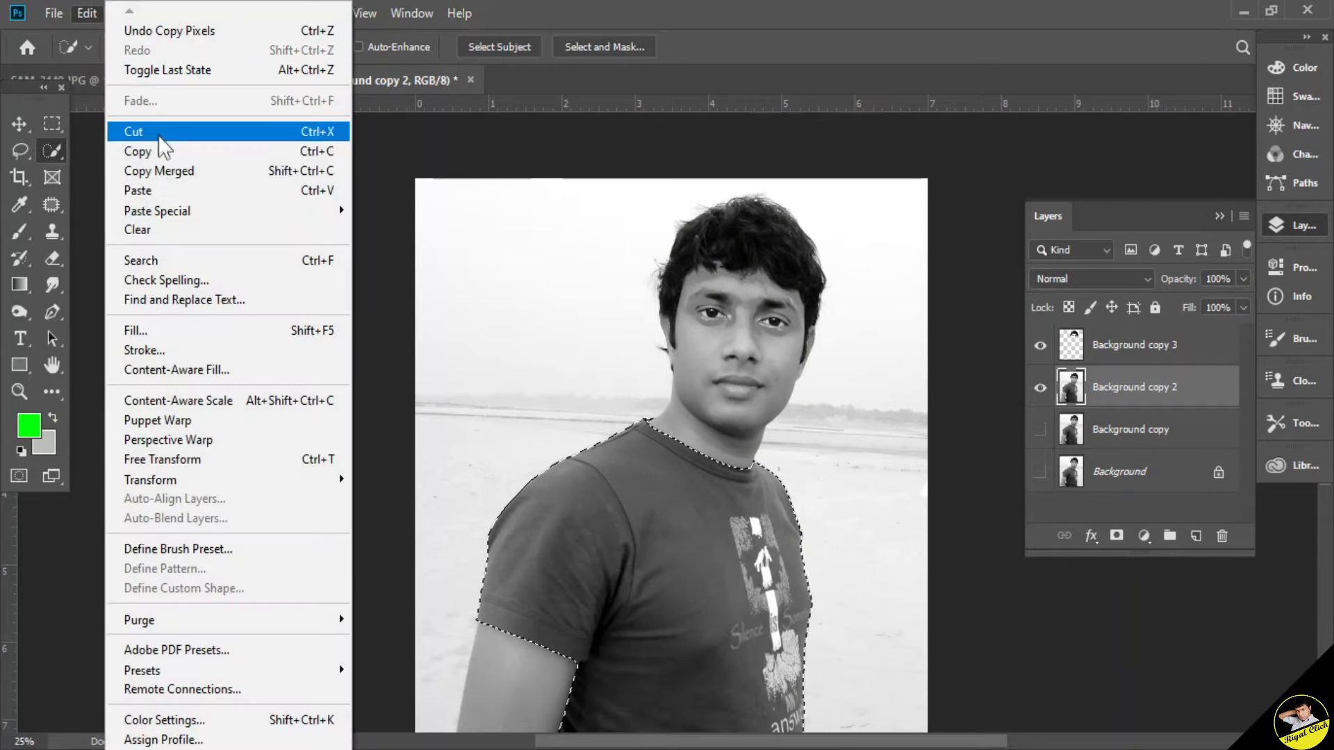
{"action": "left_click", "coordinate": [152, 185]}
{"action": "scroll", "coordinate": [625, 313], "scroll_direction": "down", "scroll_amount": 2}
{"action": "left_click", "coordinate": [1041, 346]}
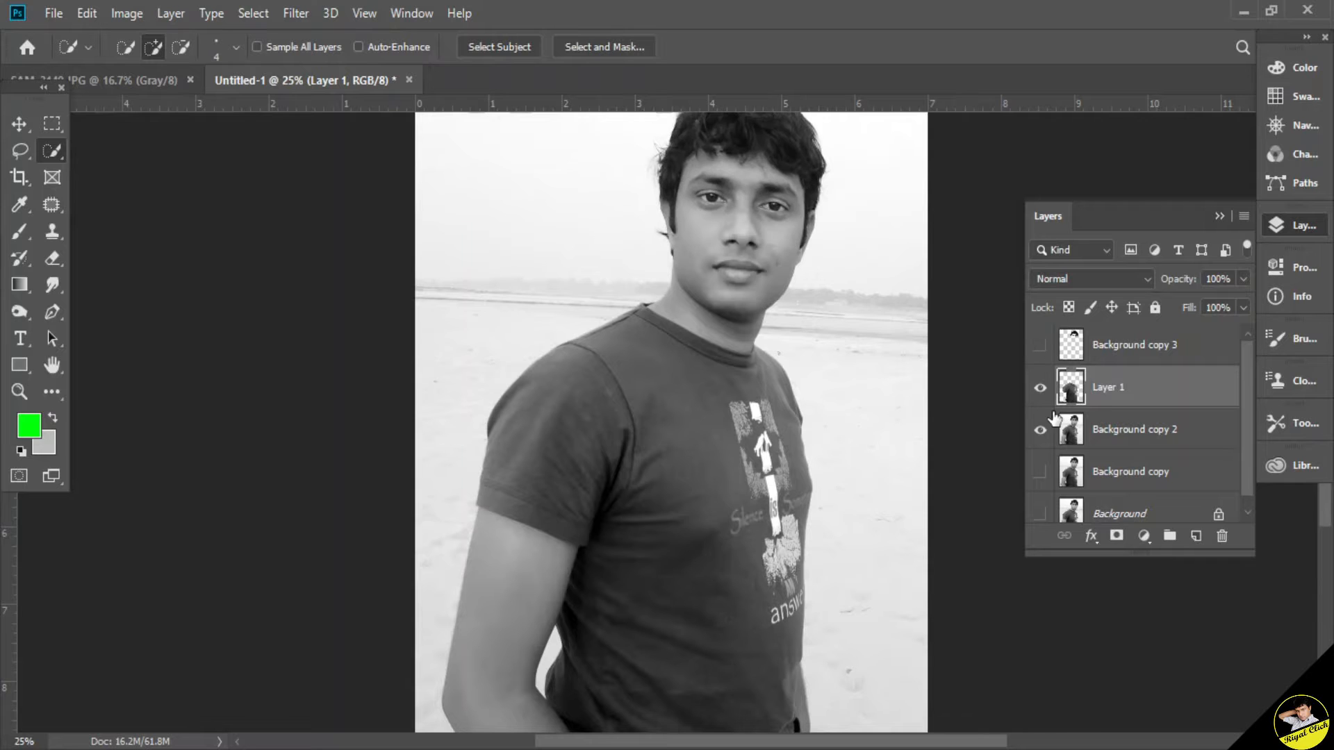
Trace the outer edge of the arm on Background copy 2 with the Pen tool, from the canvas's lower edge up toward the sleeve.
{"action": "left_click", "coordinate": [1129, 430]}
{"action": "scroll", "coordinate": [774, 376], "scroll_direction": "up", "scroll_amount": 2}
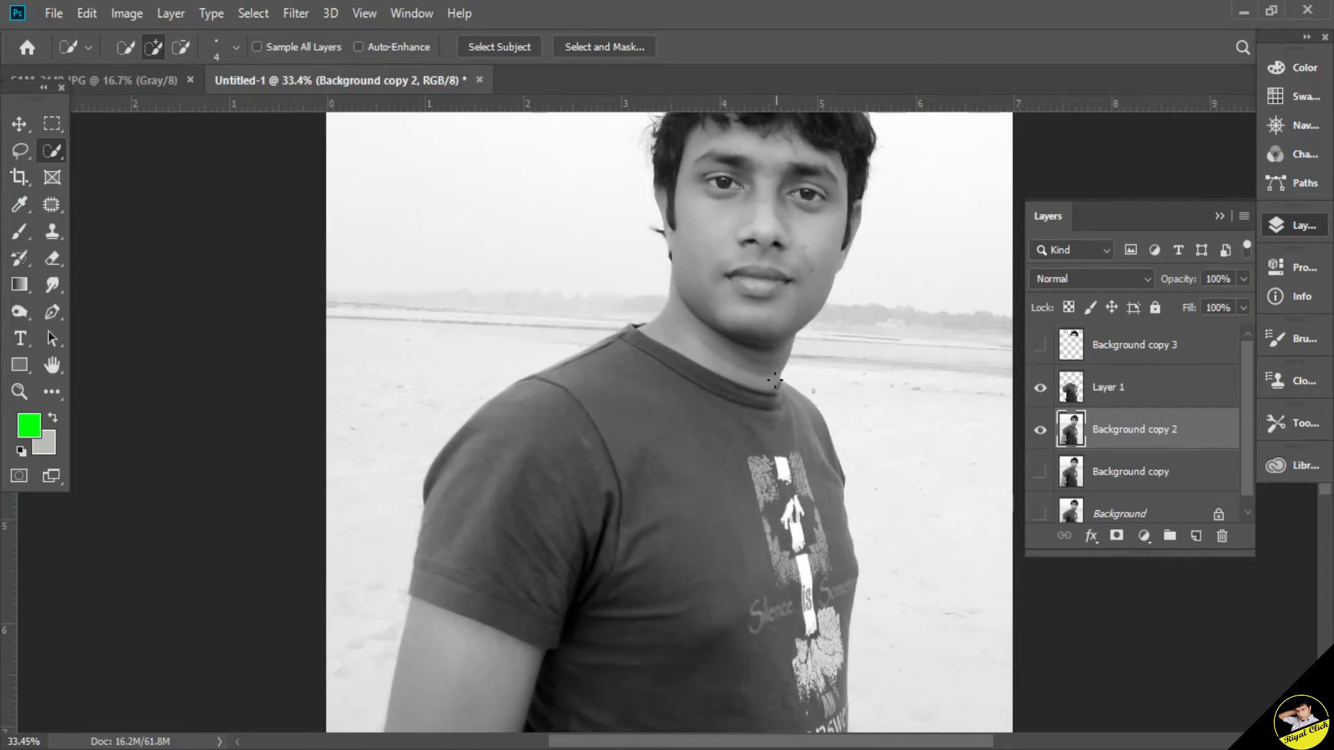
{"action": "scroll", "coordinate": [764, 431], "scroll_direction": "down", "scroll_amount": 2}
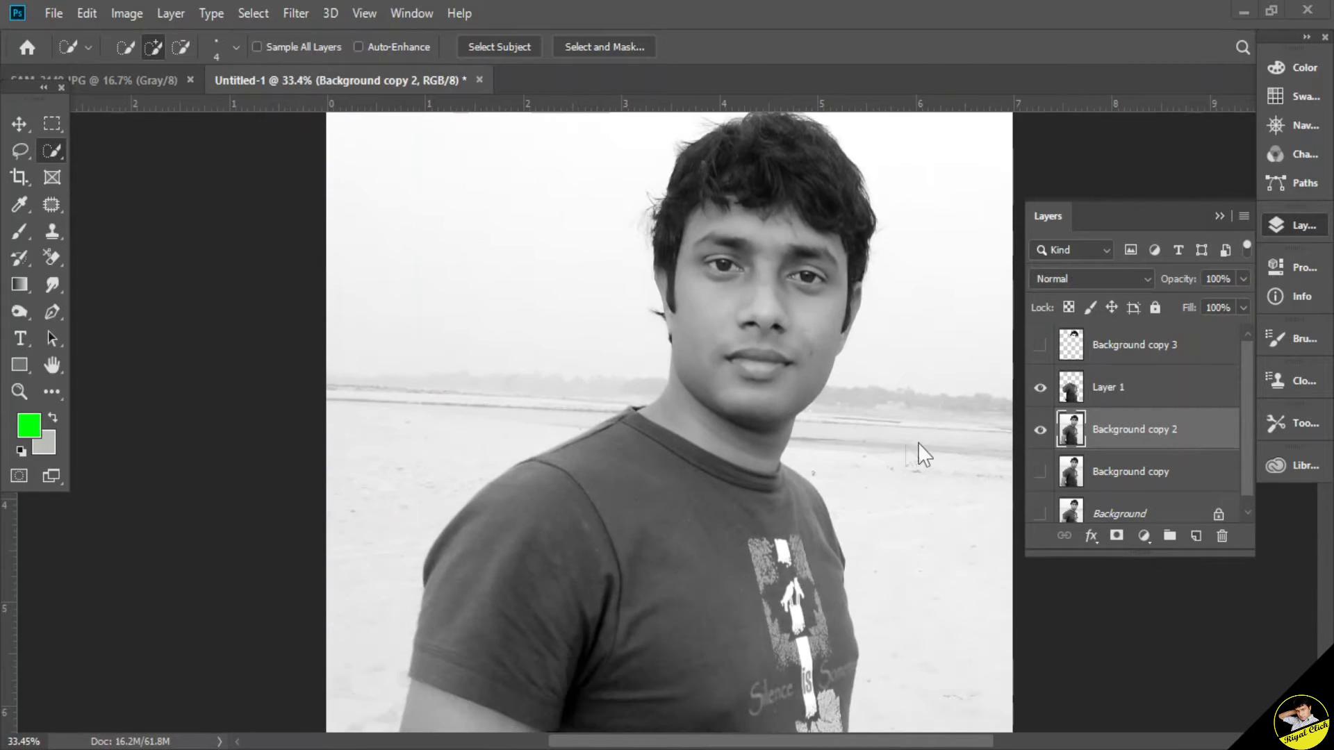
{"action": "scroll", "coordinate": [677, 402], "scroll_direction": "down", "scroll_amount": 1}
{"action": "scroll", "coordinate": [677, 402], "scroll_direction": "down", "scroll_amount": 1}
{"action": "scroll", "coordinate": [604, 346], "scroll_direction": "up", "scroll_amount": 2}
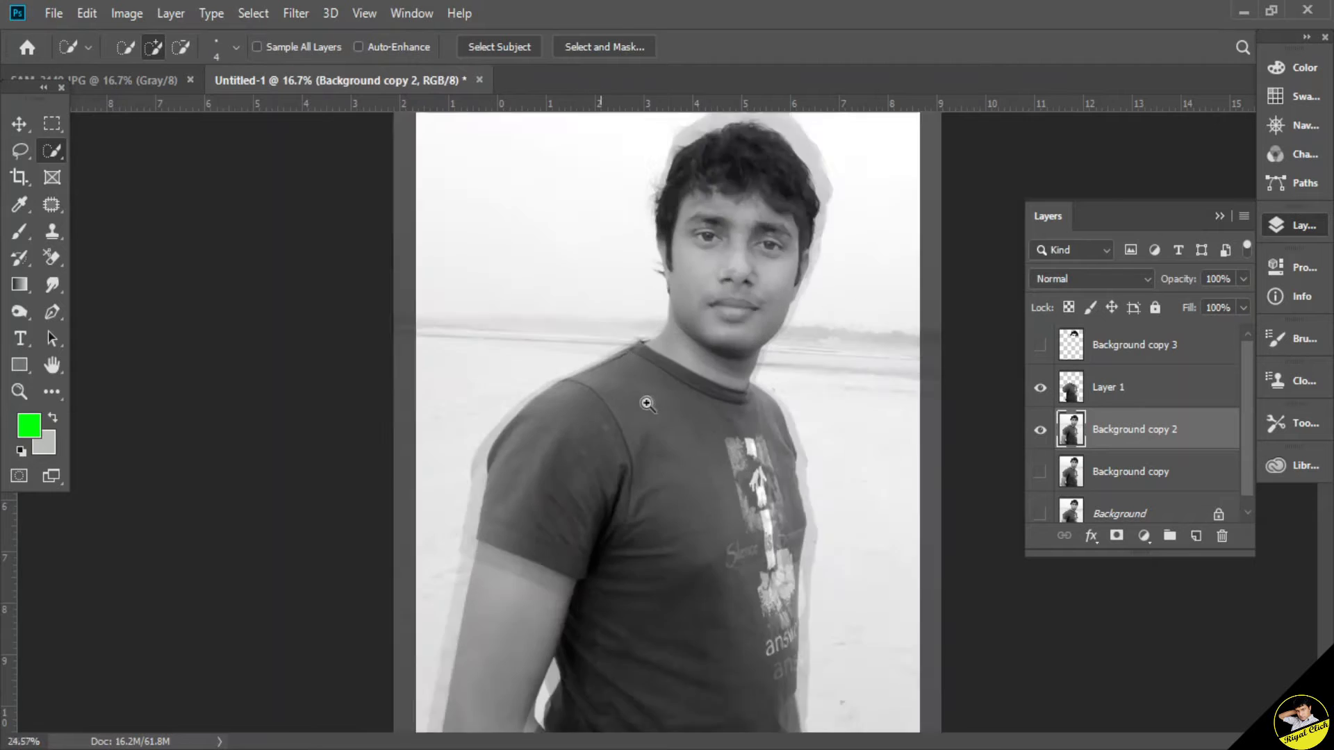
{"action": "scroll", "coordinate": [515, 233], "scroll_direction": "up", "scroll_amount": 1}
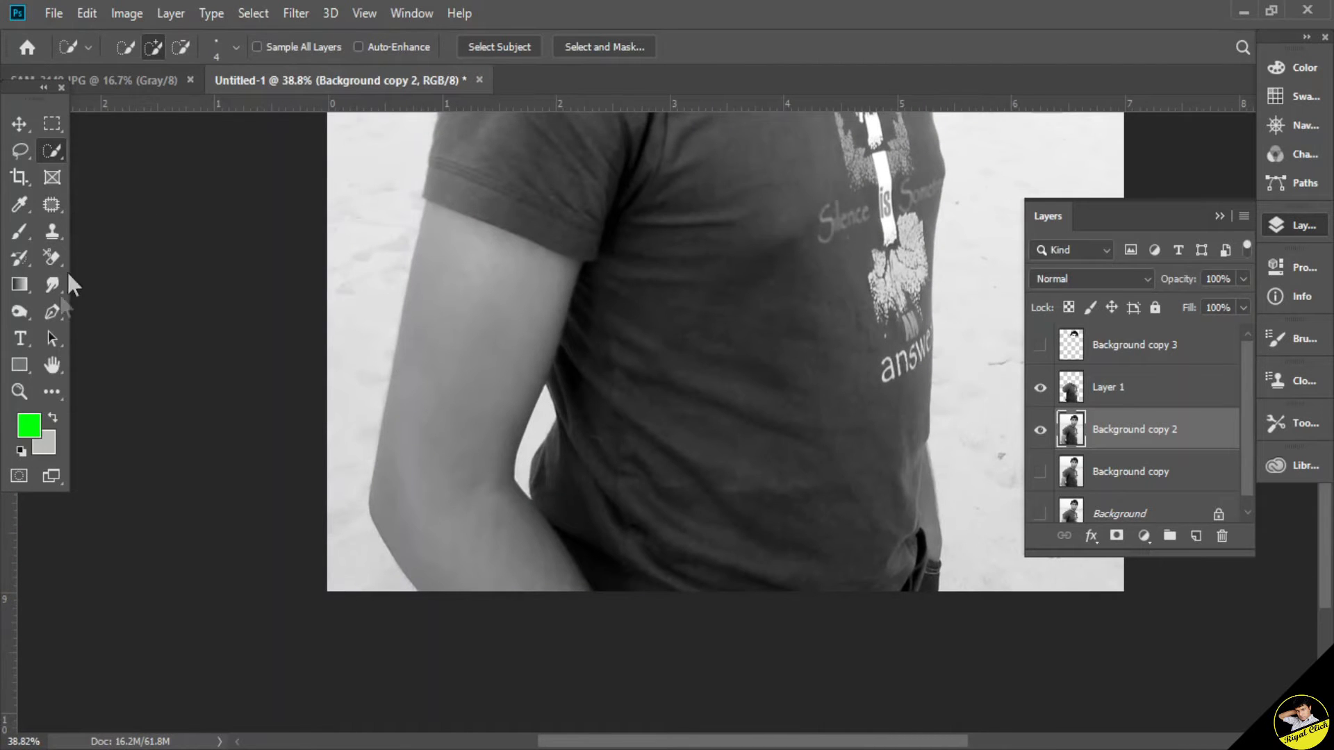
{"action": "scroll", "coordinate": [506, 443], "scroll_direction": "up", "scroll_amount": 3}
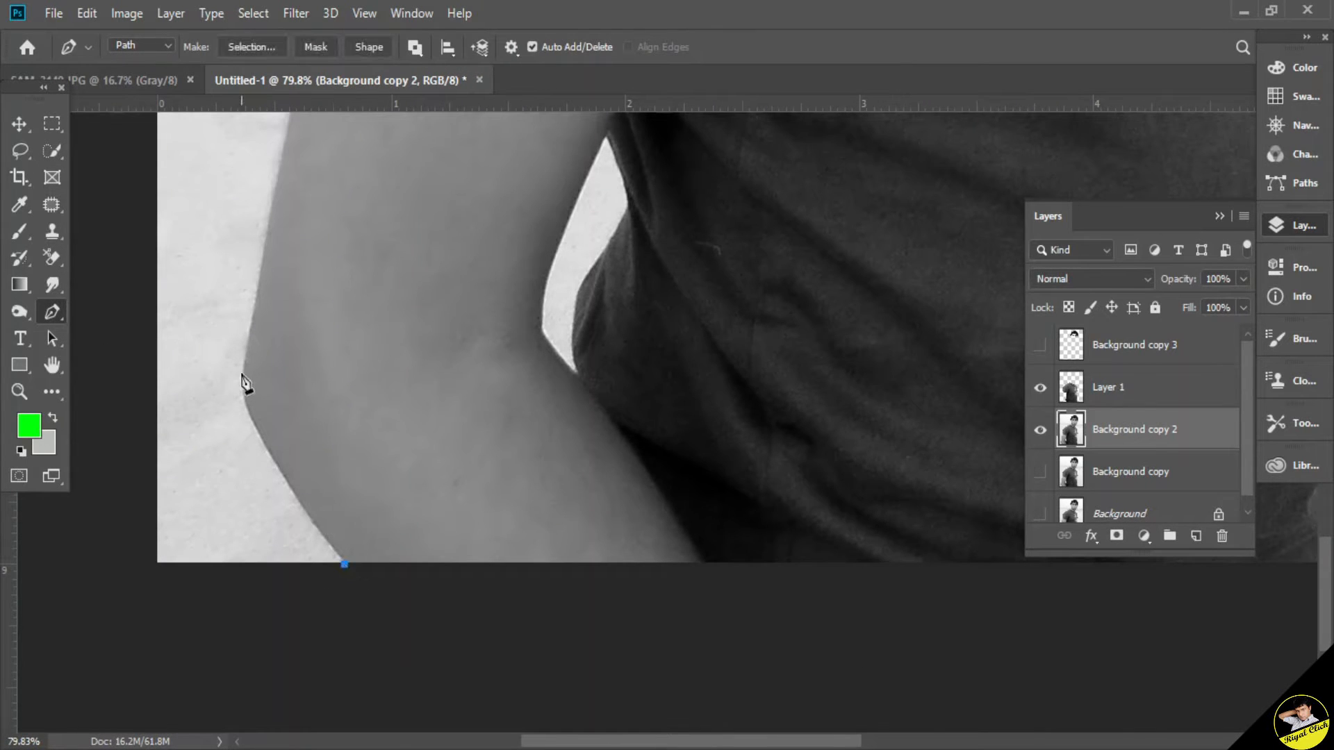
{"action": "left_click_drag", "start_coordinate": [243, 310], "coordinate": [244, 308]}
{"action": "scroll", "coordinate": [245, 382], "scroll_direction": "up", "scroll_amount": 4}
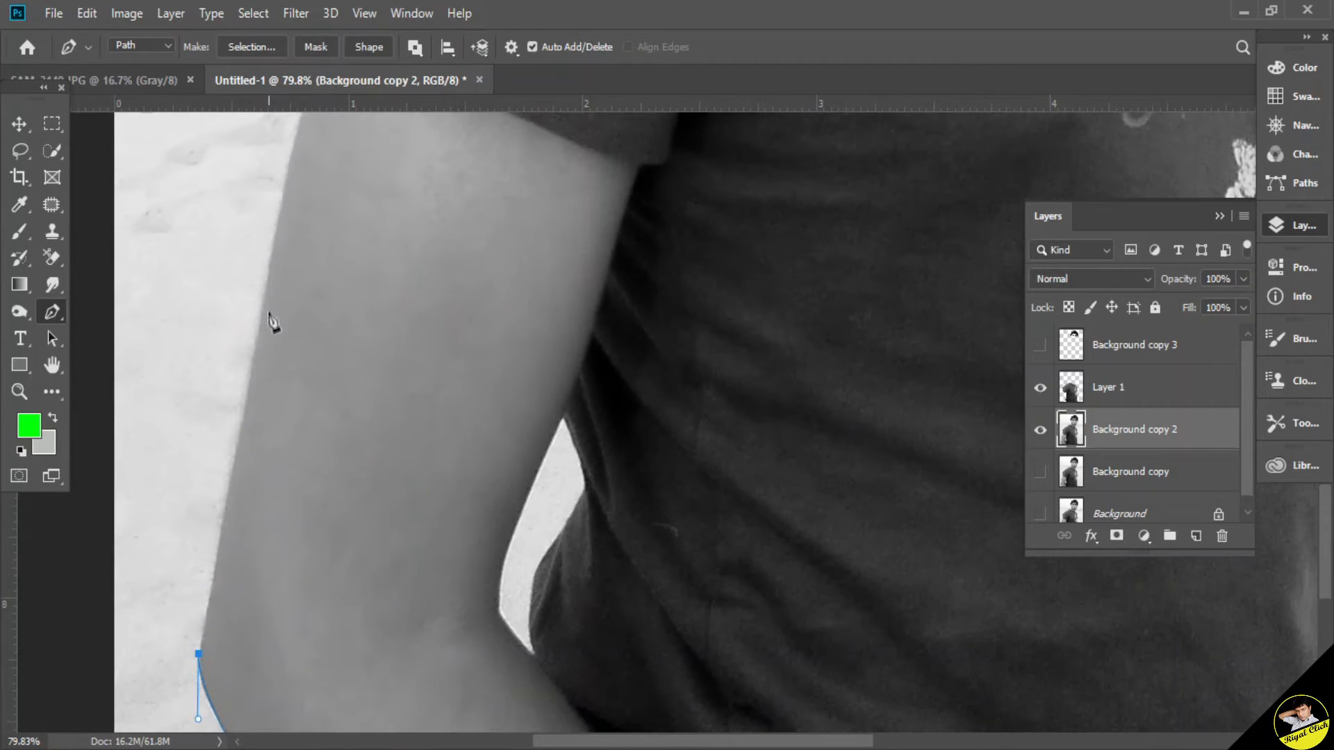
{"action": "left_click_drag", "start_coordinate": [376, 193], "coordinate": [371, 526]}
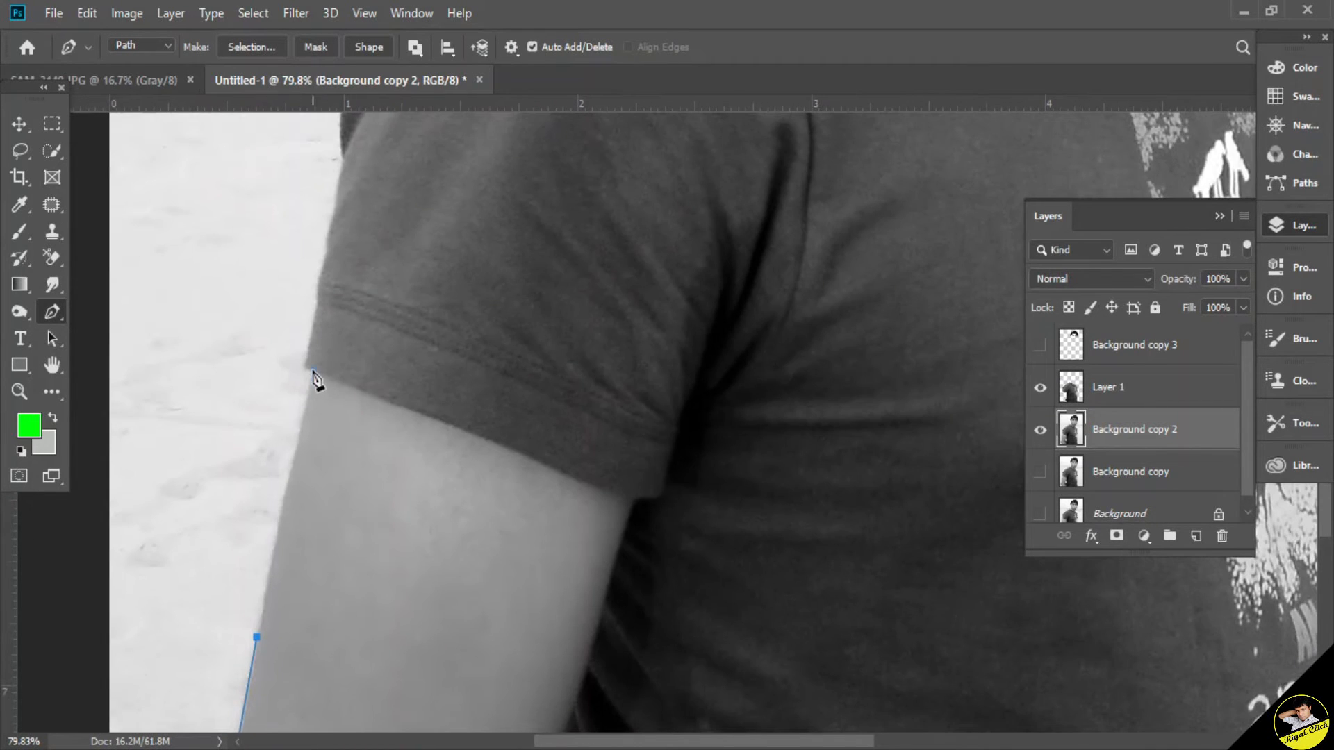
Continue the arm path across the sleeve just above its hem and down the inner arm, closing it along the canvas's lower edge.
{"action": "left_click_drag", "start_coordinate": [315, 345], "coordinate": [233, 264]}
{"action": "left_click", "coordinate": [263, 262]}
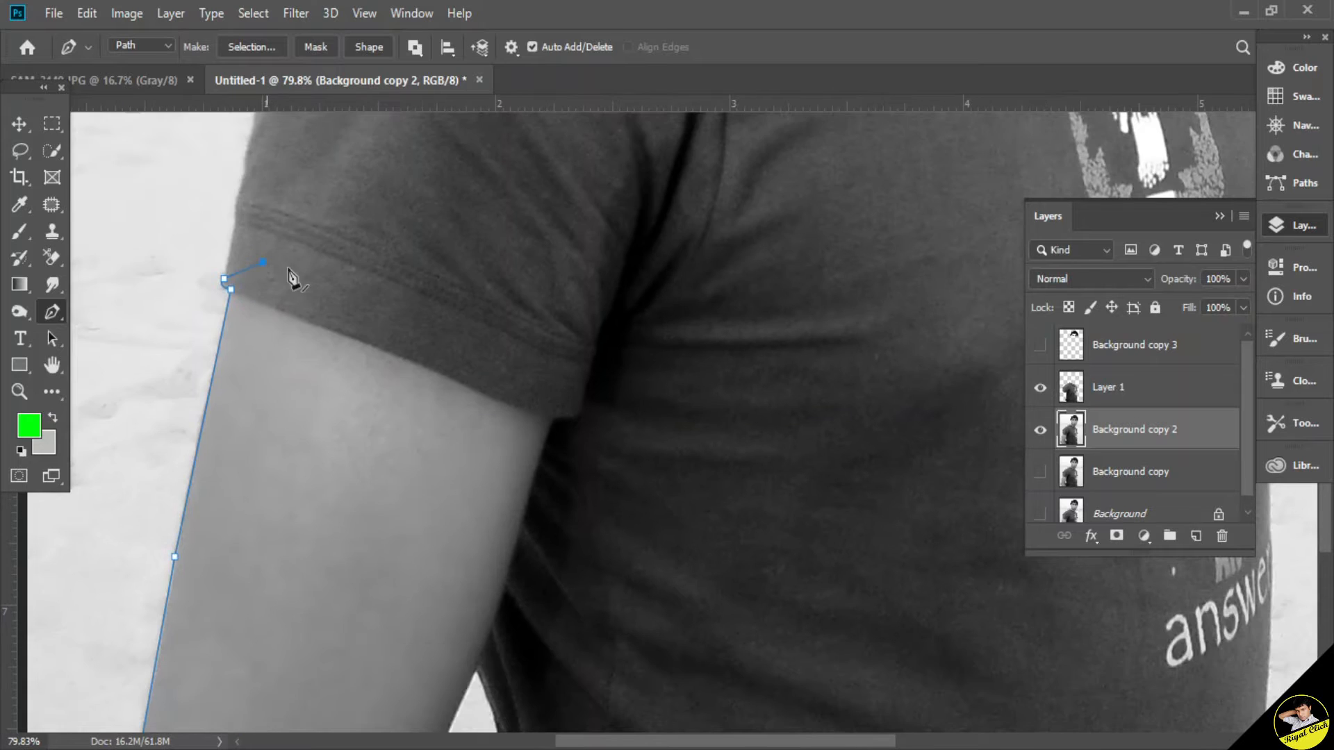
{"action": "left_click_drag", "start_coordinate": [566, 390], "coordinate": [592, 222]}
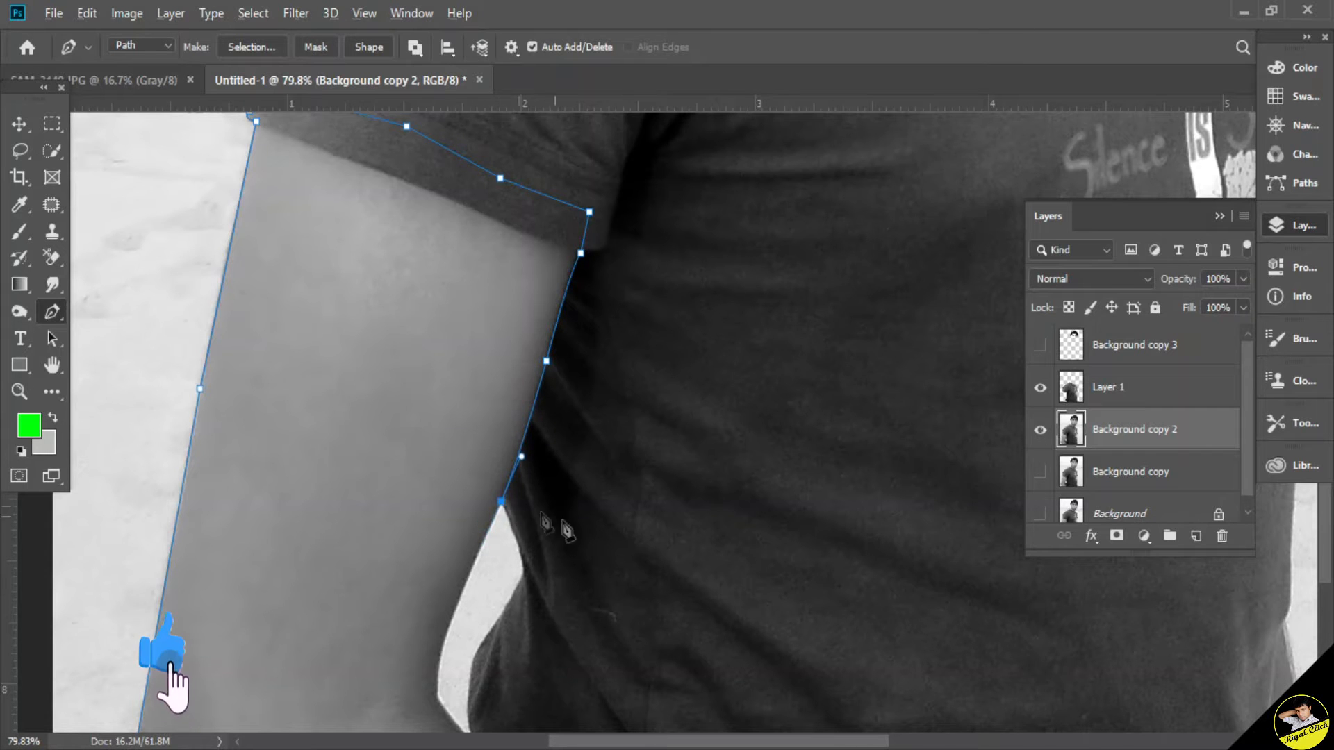
{"action": "left_click_drag", "start_coordinate": [501, 517], "coordinate": [533, 375]}
{"action": "left_click_drag", "start_coordinate": [471, 556], "coordinate": [465, 458]}
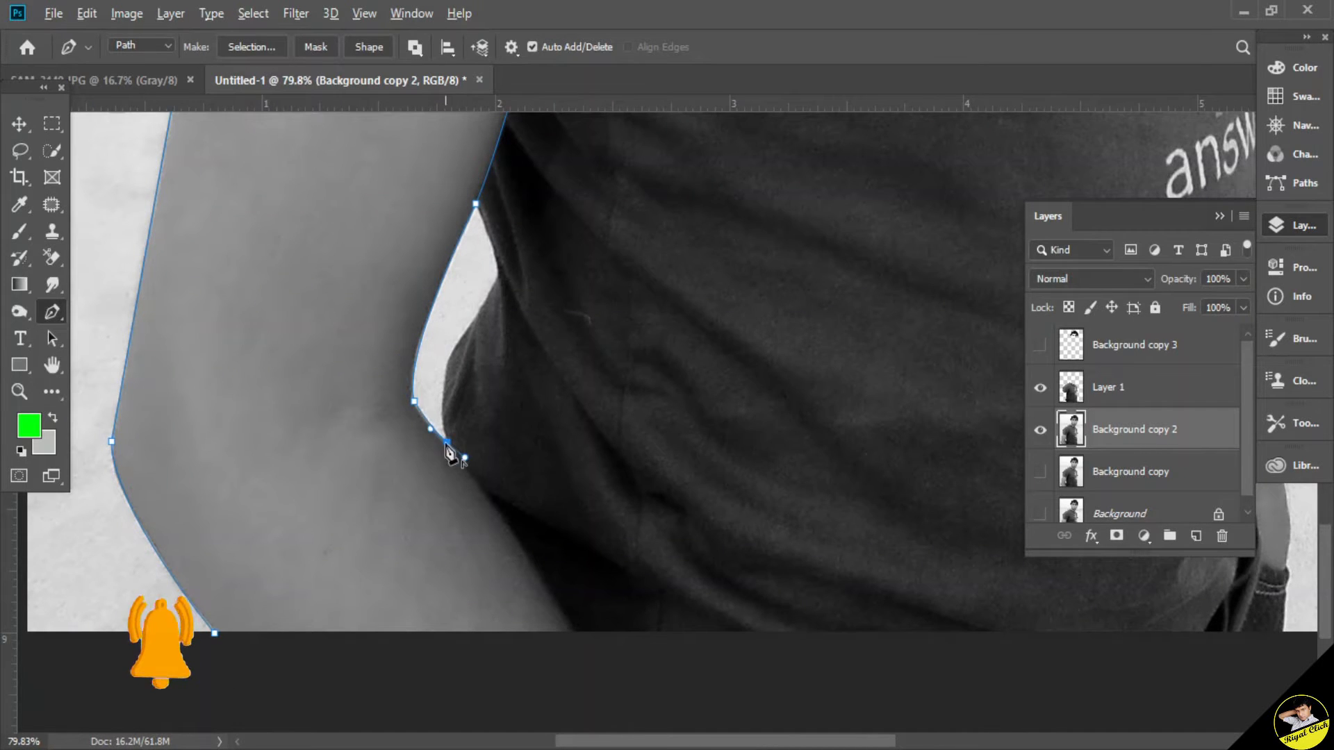
{"action": "left_click_drag", "start_coordinate": [610, 685], "coordinate": [569, 544]}
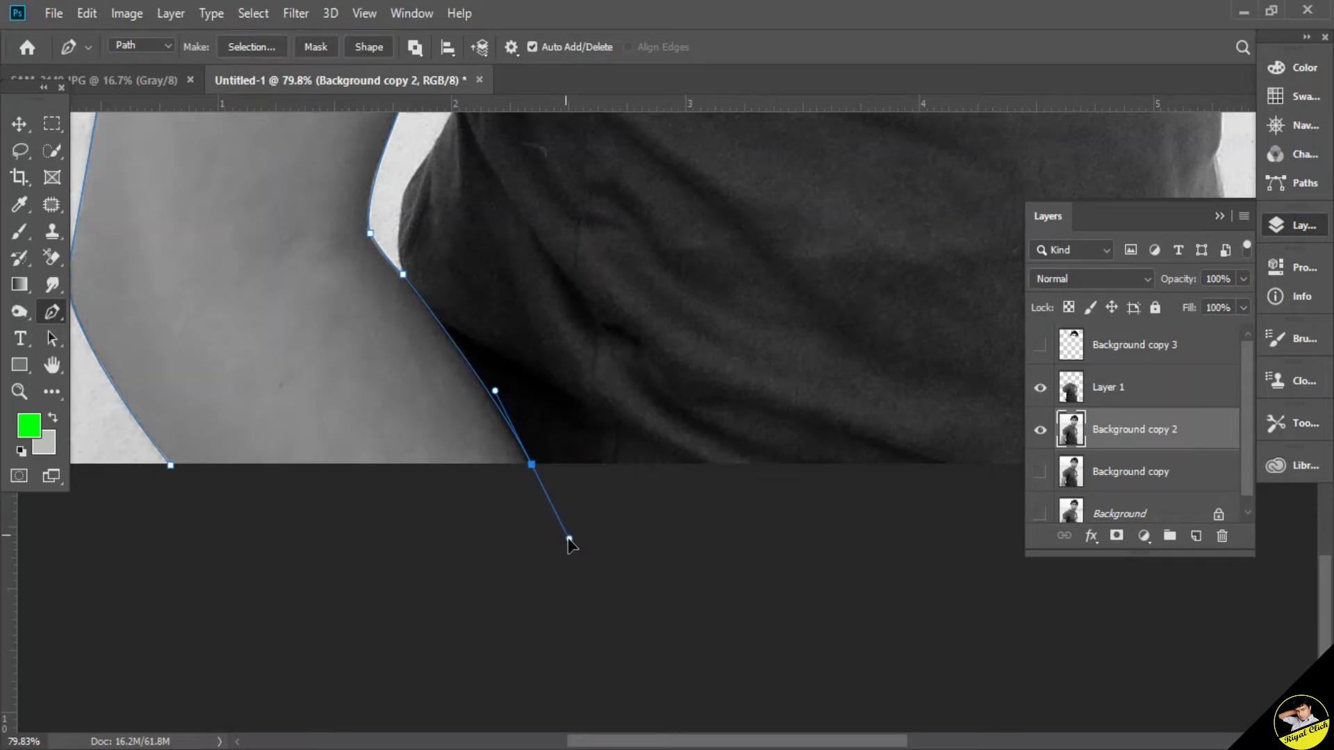
{"action": "left_click", "coordinate": [169, 466]}
Convert the arm path into a new selection and feather it by 2 pixels.
{"action": "key", "text": "i"}
{"action": "left_click", "coordinate": [257, 48]}
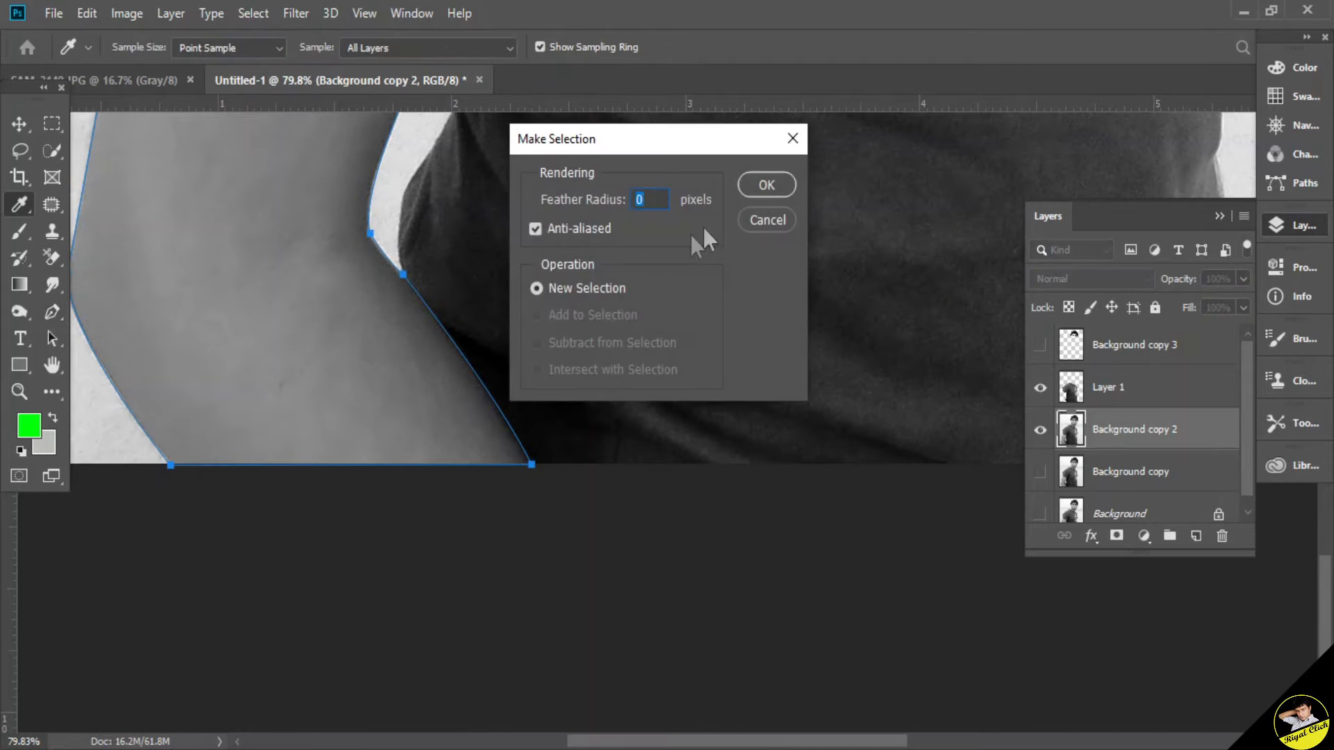
{"action": "left_click", "coordinate": [764, 185]}
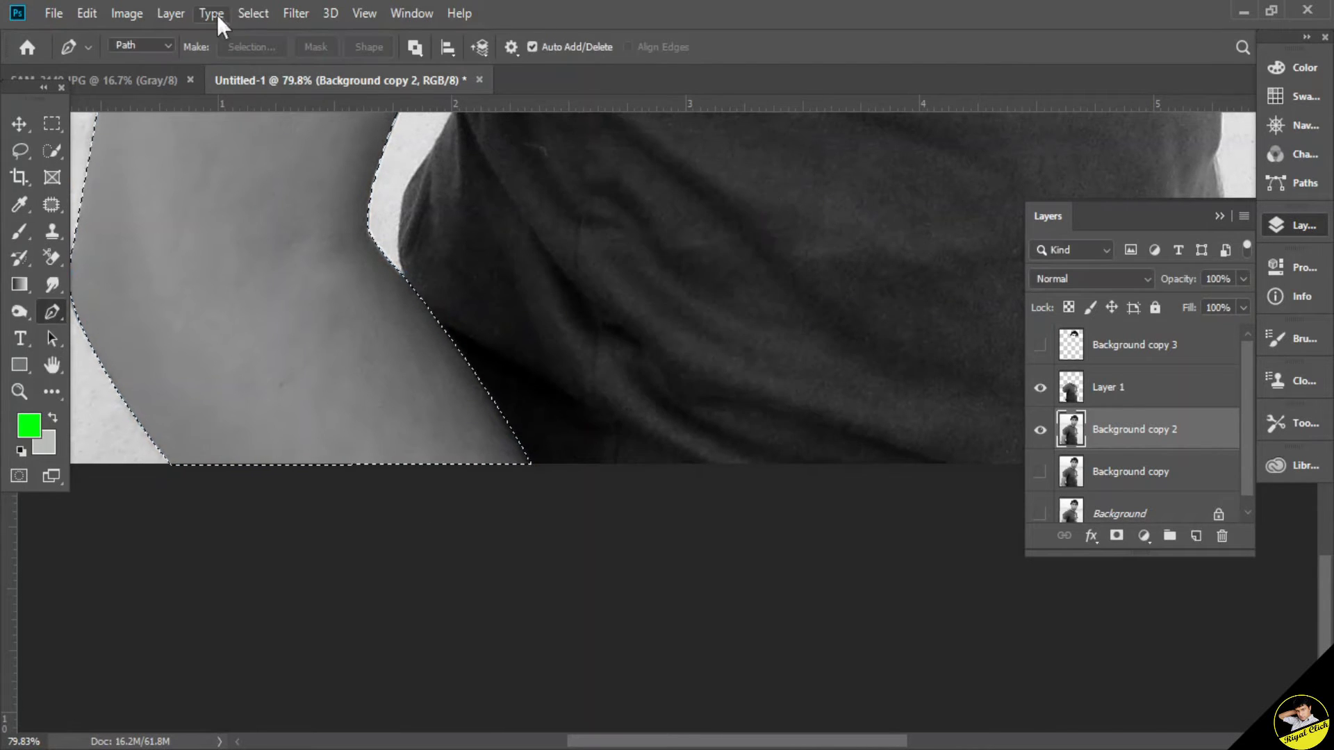
{"action": "left_click", "coordinate": [253, 13]}
{"action": "mouse_move", "coordinate": [307, 306]}
{"action": "left_click", "coordinate": [465, 383]}
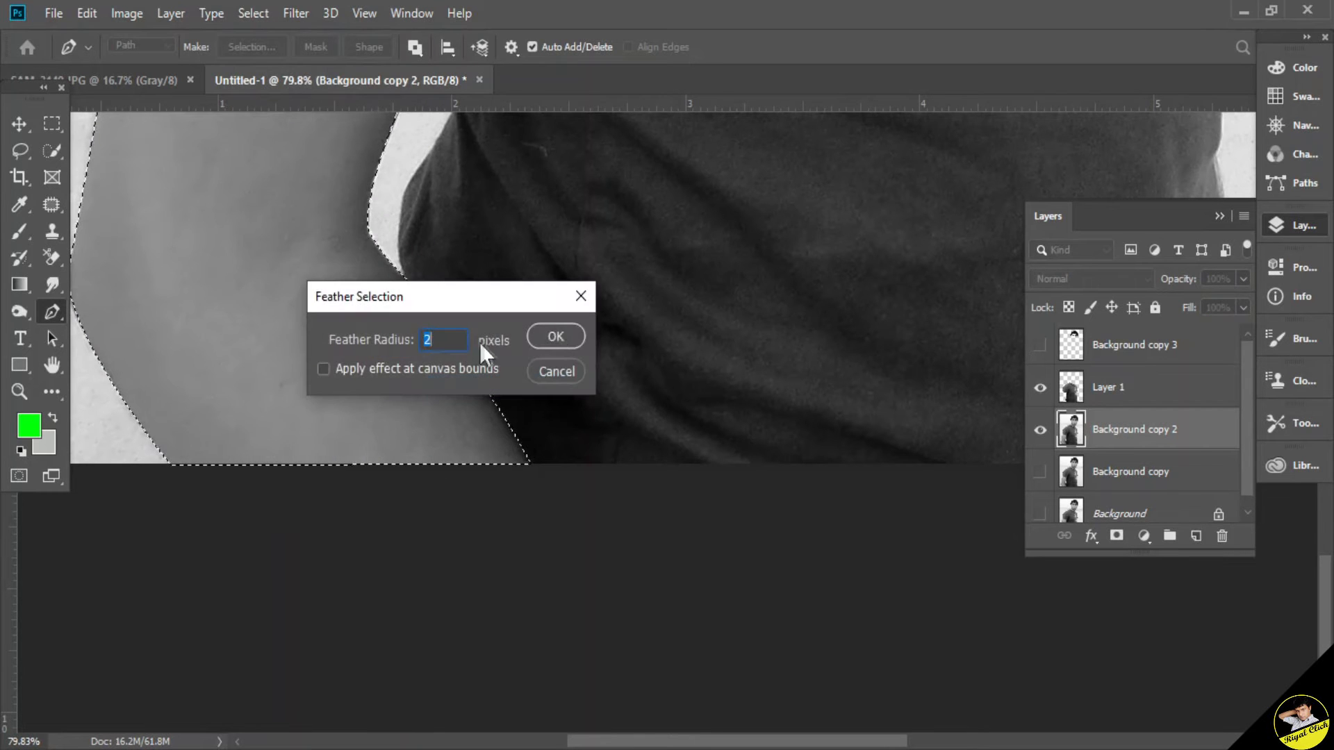
{"action": "left_click", "coordinate": [552, 333]}
Copy the feathered arm selection from Background copy 2 and paste it onto a new layer.
{"action": "left_click", "coordinate": [87, 13]}
{"action": "left_click", "coordinate": [179, 132]}
{"action": "left_click", "coordinate": [85, 14]}
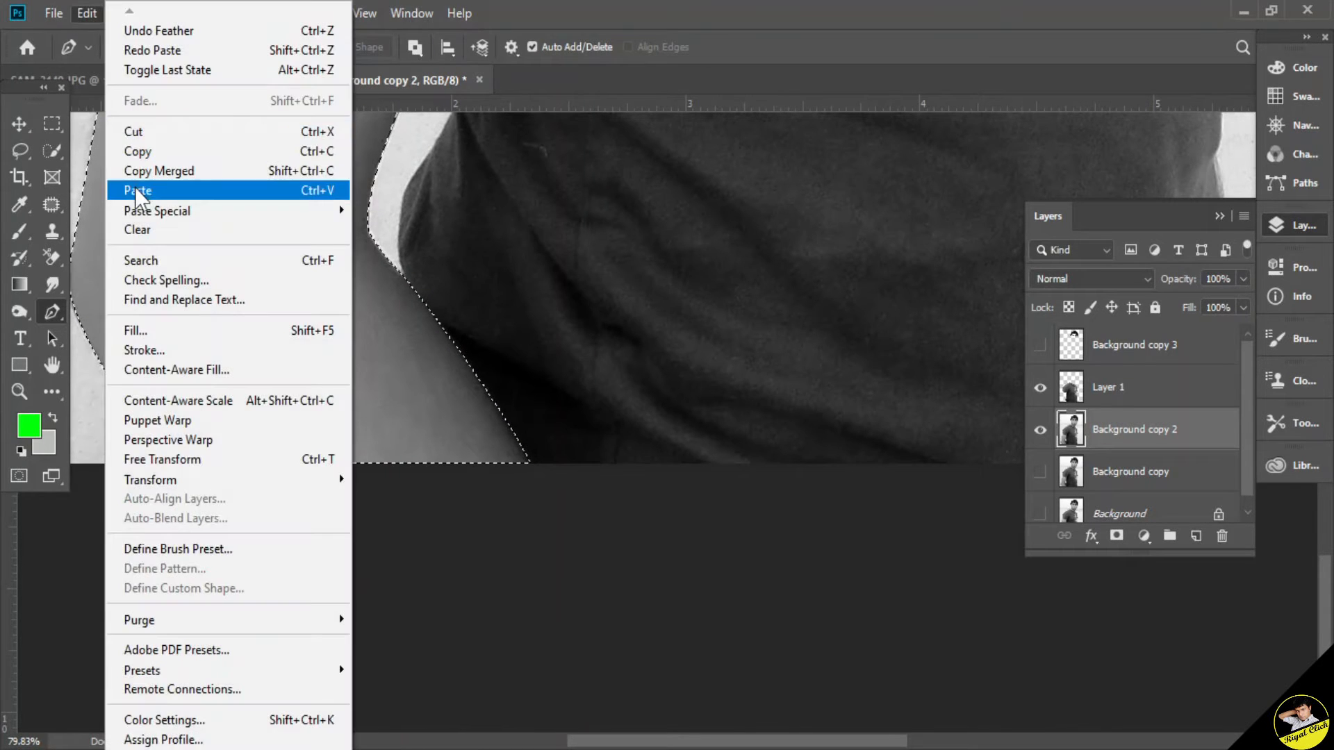
{"action": "left_click", "coordinate": [119, 190]}
Start a Pen path on Background copy 2 at the collar's shoulder edge and trace up the neck to below the ear.
{"action": "scroll", "coordinate": [730, 452], "scroll_direction": "up", "scroll_amount": 10}
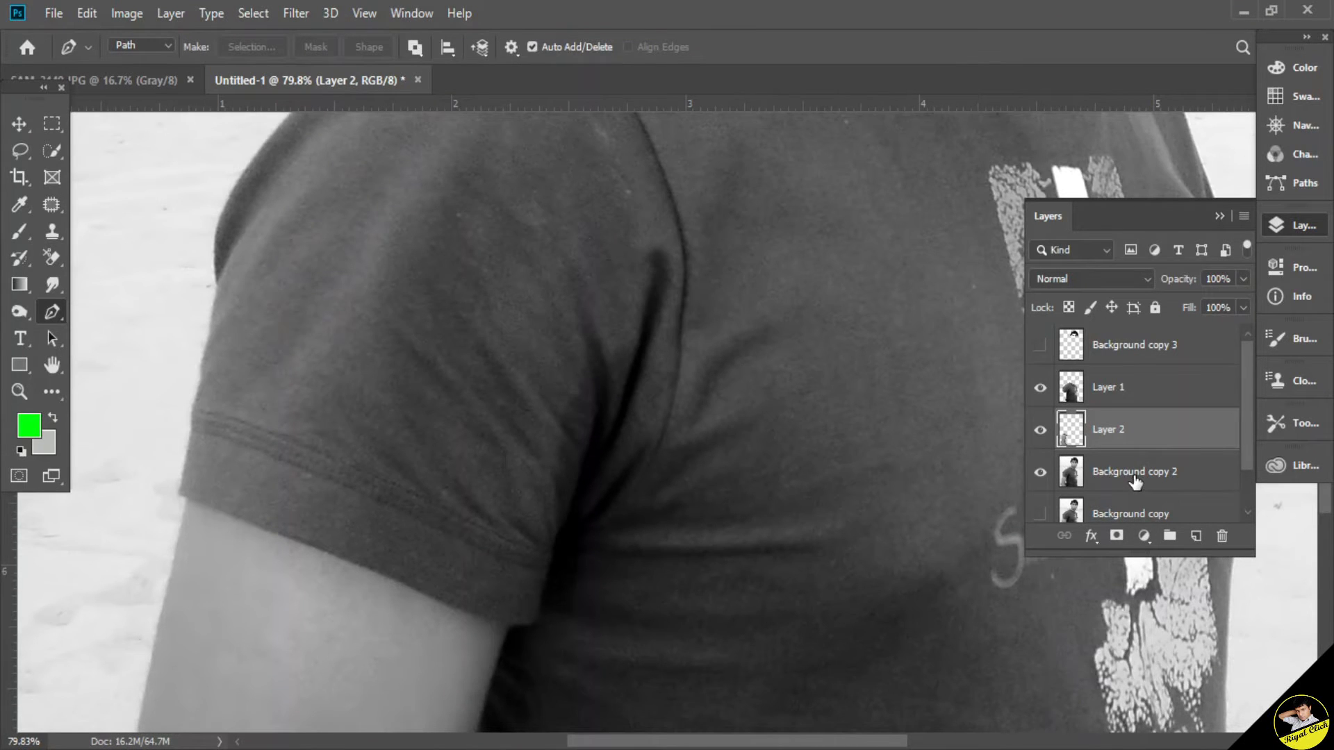
{"action": "left_click", "coordinate": [1136, 480]}
{"action": "scroll", "coordinate": [834, 372], "scroll_direction": "up", "scroll_amount": 10}
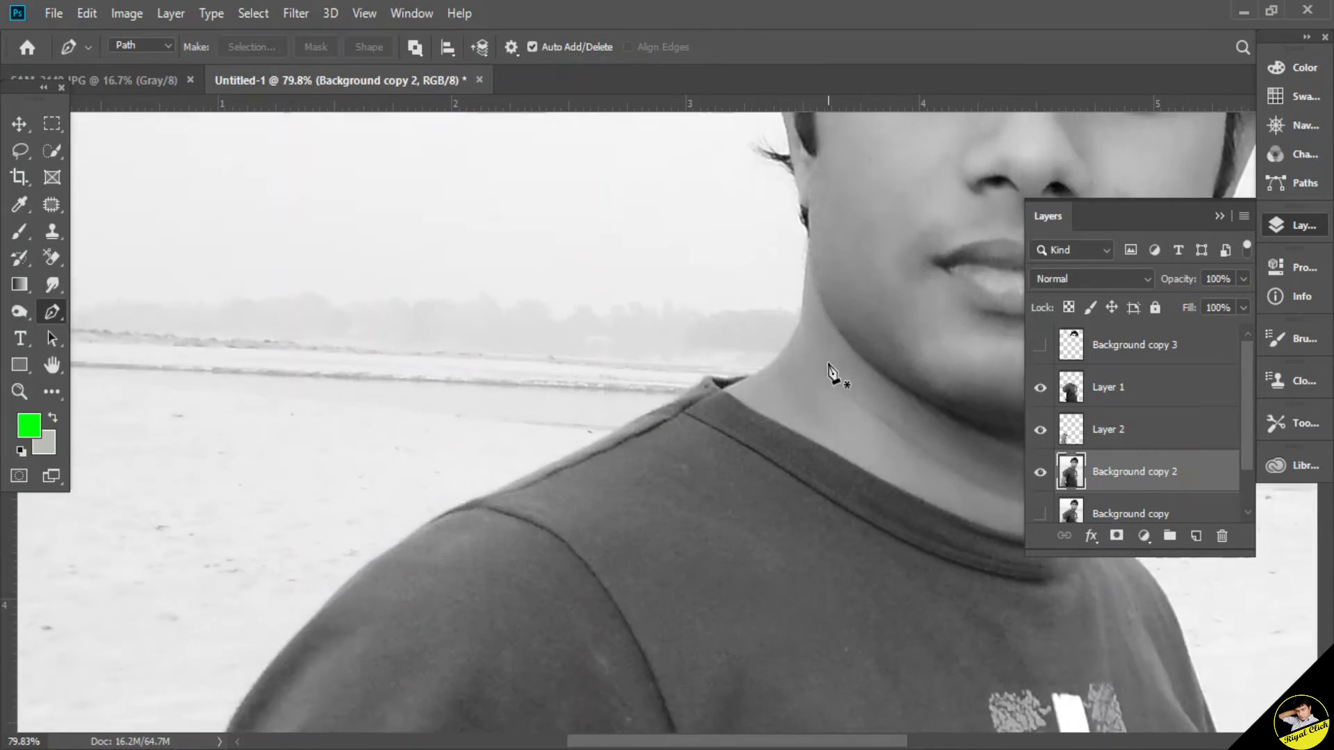
{"action": "left_click_drag", "start_coordinate": [863, 327], "coordinate": [521, 500]}
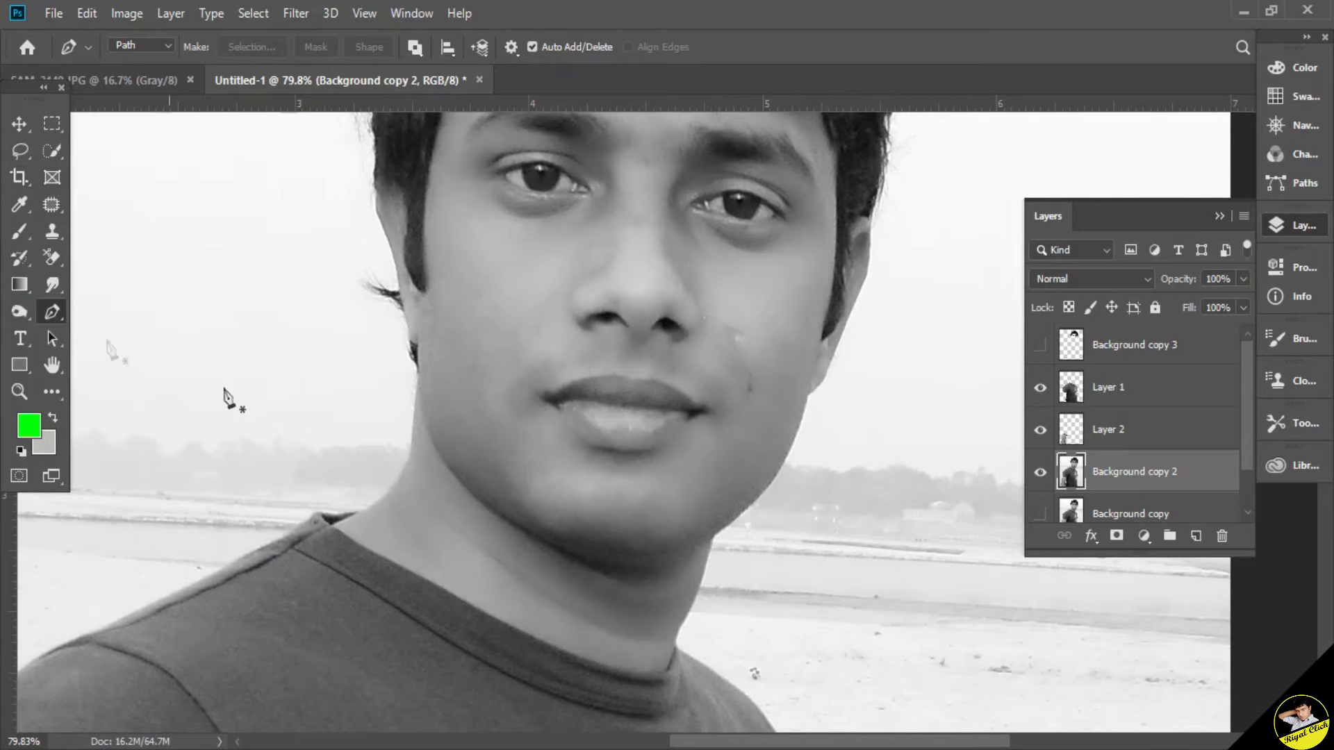
{"action": "left_click", "coordinate": [315, 509]}
{"action": "left_click_drag", "start_coordinate": [367, 508], "coordinate": [385, 502]}
{"action": "left_click", "coordinate": [367, 508], "text": "alt"}
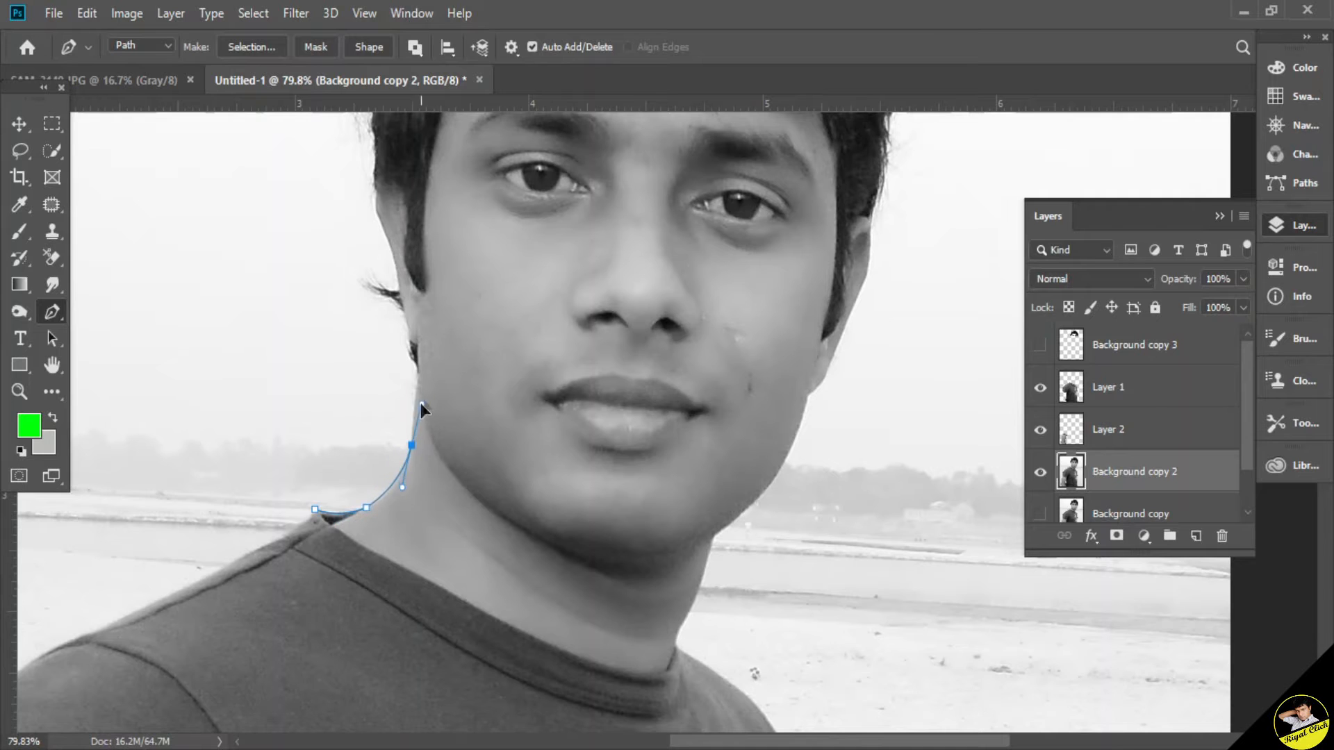
{"action": "left_click", "coordinate": [412, 445], "text": "alt"}
{"action": "left_click", "coordinate": [419, 370]}
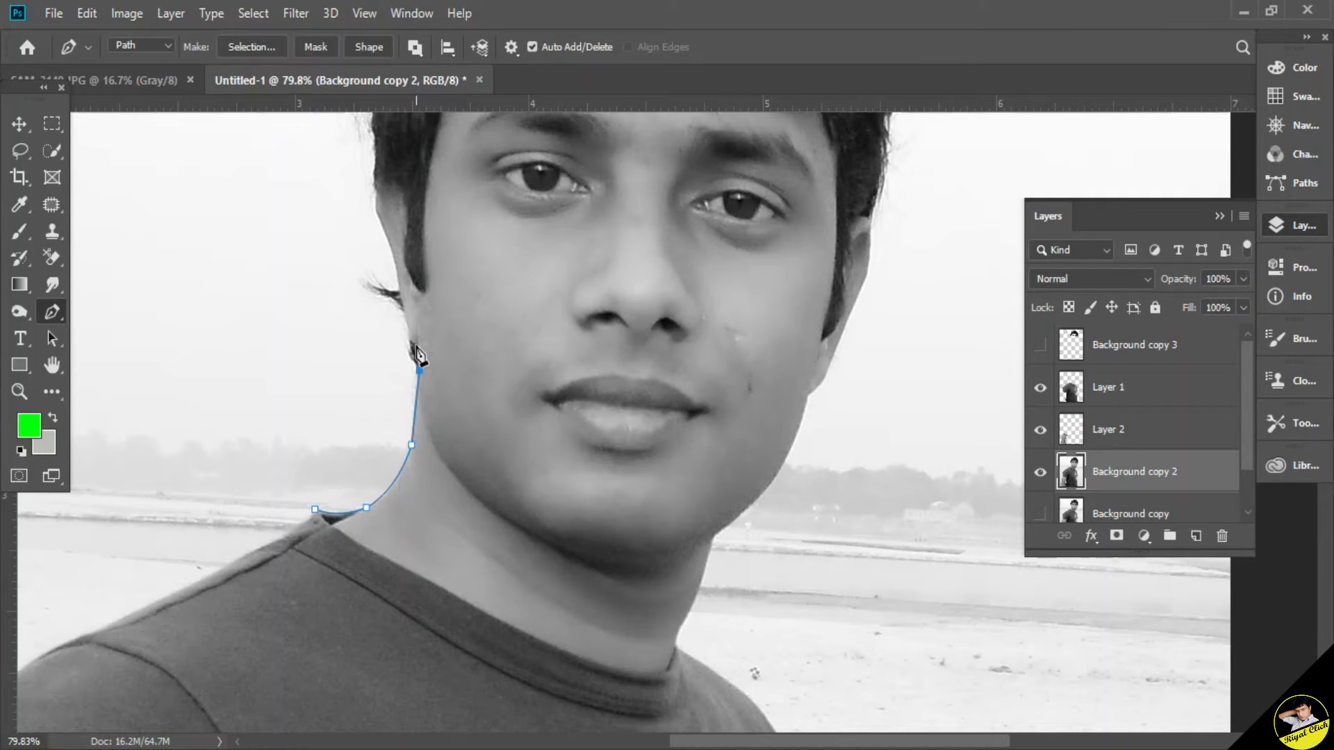
Continue the face path up along the ear, inside the side hair and across the top of the hair.
{"action": "left_click_drag", "start_coordinate": [374, 210], "coordinate": [421, 285]}
{"action": "left_click", "coordinate": [374, 210], "text": "alt"}
{"action": "left_click", "coordinate": [380, 275]}
{"action": "left_click", "coordinate": [390, 210]}
{"action": "left_click", "coordinate": [416, 171]}
{"action": "left_click_drag", "start_coordinate": [408, 182], "coordinate": [401, 409]}
{"action": "left_click", "coordinate": [372, 333]}
{"action": "left_click", "coordinate": [433, 269]}
{"action": "left_click", "coordinate": [583, 246]}
{"action": "left_click", "coordinate": [689, 246]}
Extend the path down through the hair on the opposite side and around the ear to the earlobe.
{"action": "left_click", "coordinate": [781, 373]}
{"action": "left_click", "coordinate": [781, 430]}
{"action": "mouse_move", "coordinate": [778, 489]}
{"action": "left_mouse_down"}
{"action": "mouse_move", "coordinate": [778, 526]}
{"action": "mouse_move", "coordinate": [670, 306]}
{"action": "left_mouse_up"}
{"action": "left_click", "coordinate": [665, 353]}
{"action": "left_click_drag", "start_coordinate": [664, 393], "coordinate": [658, 389]}
{"action": "left_click", "coordinate": [665, 353], "text": "alt"}
{"action": "left_click", "coordinate": [624, 456]}
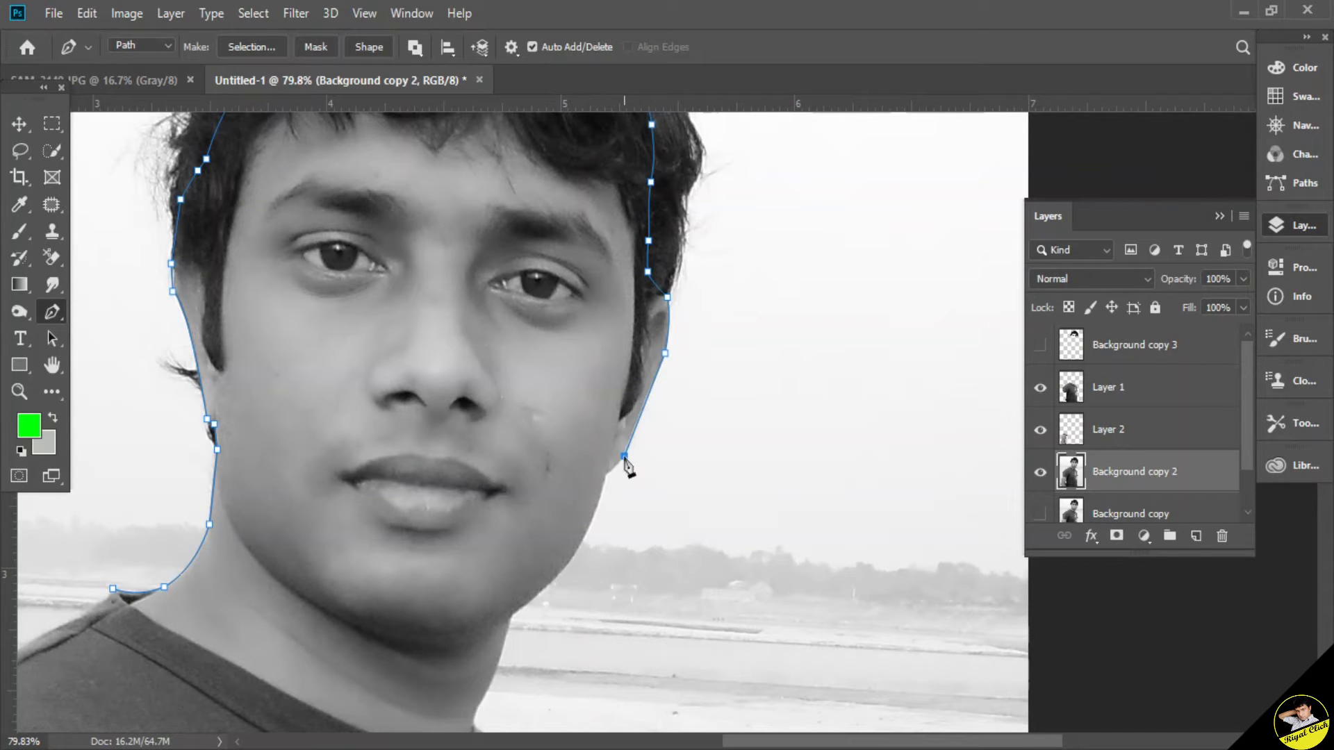
Trace the path from the earlobe along the cheek and jawline to where the jaw meets the neck.
{"action": "left_click_drag", "start_coordinate": [606, 473], "coordinate": [601, 468]}
{"action": "left_click_drag", "start_coordinate": [558, 575], "coordinate": [523, 608]}
{"action": "left_click", "coordinate": [559, 575], "text": "alt"}
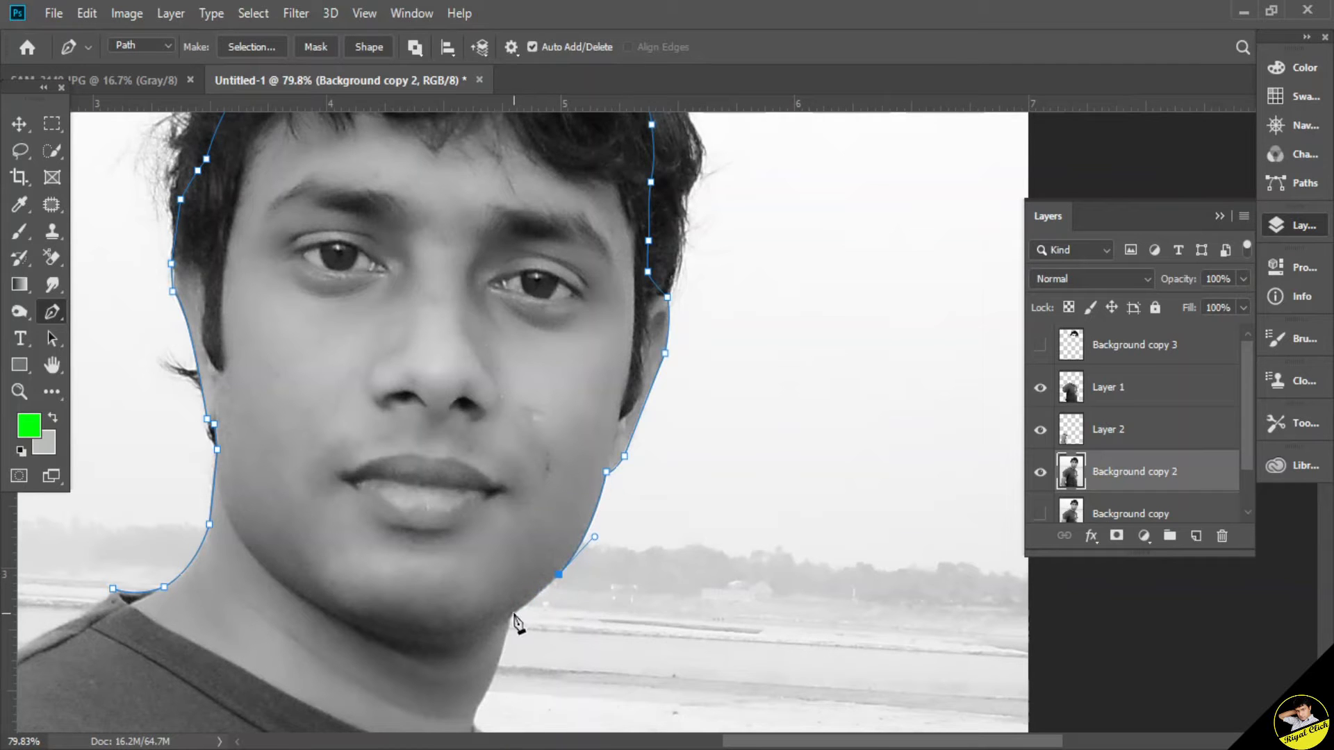
{"action": "left_click_drag", "start_coordinate": [513, 615], "coordinate": [498, 622]}
{"action": "left_click", "coordinate": [513, 615], "text": "alt"}
{"action": "left_click", "coordinate": [531, 625], "text": "ctrl"}
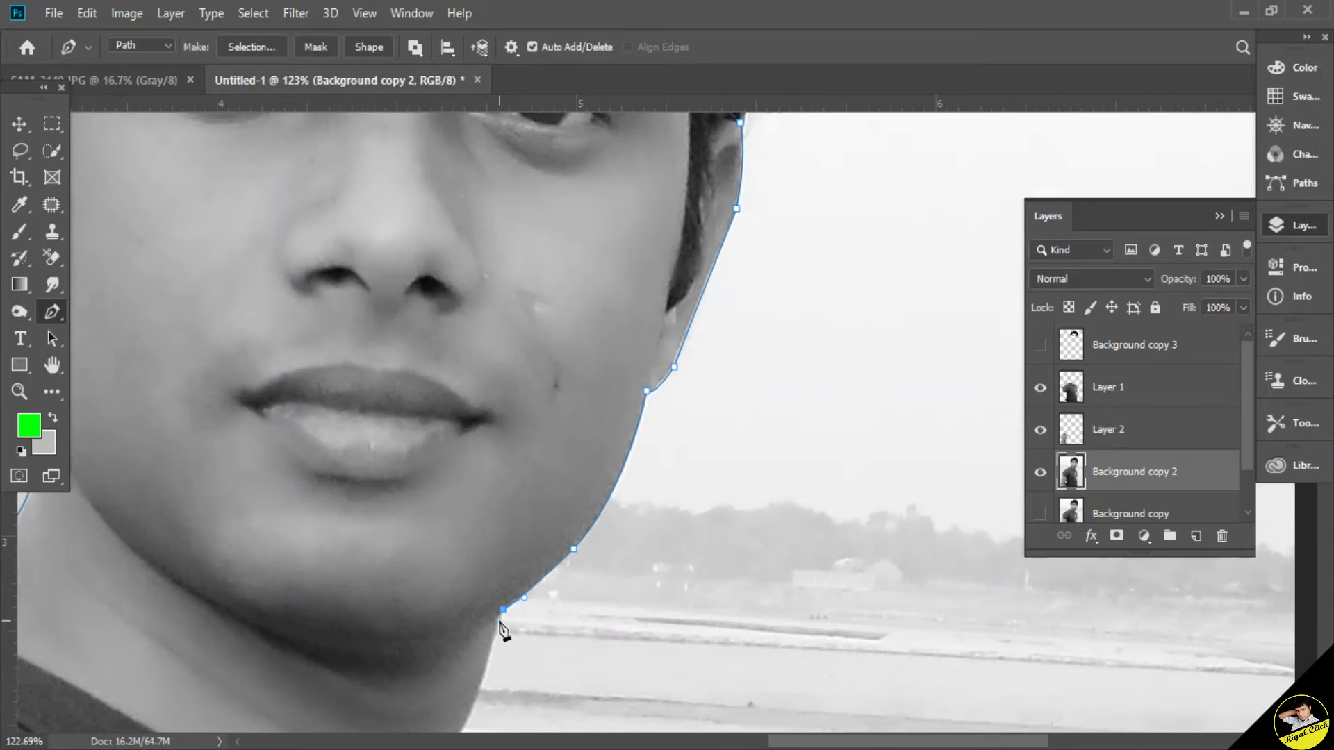
{"action": "left_click", "coordinate": [500, 621]}
Continue the path down the neck and through the shirt just below the collar, closing it at its starting point.
{"action": "left_click_drag", "start_coordinate": [569, 656], "coordinate": [639, 322]}
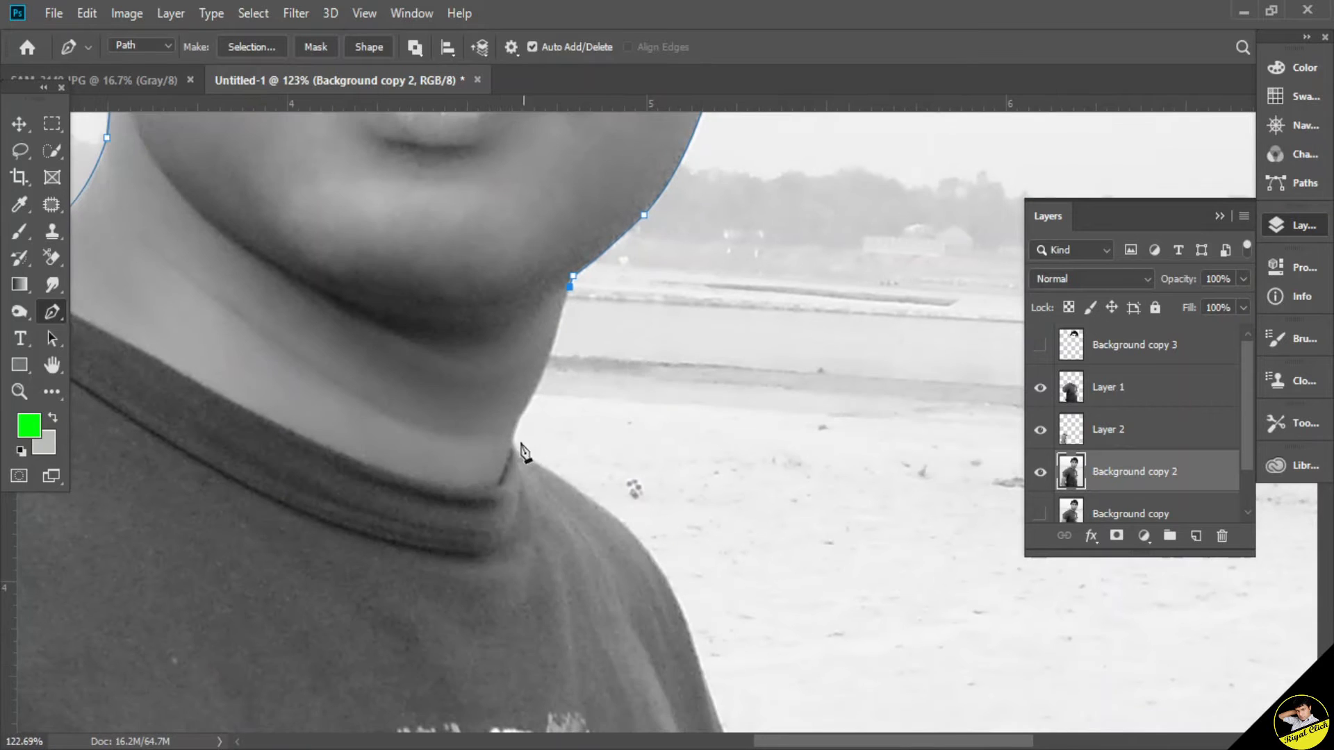
{"action": "left_click_drag", "start_coordinate": [519, 417], "coordinate": [495, 446]}
{"action": "left_click", "coordinate": [513, 445], "text": "alt"}
{"action": "left_click", "coordinate": [537, 478]}
{"action": "left_click", "coordinate": [536, 515]}
{"action": "left_click", "coordinate": [480, 550]}
{"action": "left_click", "coordinate": [422, 554]}
{"action": "left_click_drag", "start_coordinate": [344, 522], "coordinate": [563, 633]}
{"action": "left_click_drag", "start_coordinate": [206, 466], "coordinate": [207, 458]}
{"action": "left_click_drag", "start_coordinate": [189, 405], "coordinate": [184, 392]}
{"action": "left_click", "coordinate": [184, 354]}
Convert the face and neck path into a new anti-aliased selection and feather it.
{"action": "left_click", "coordinate": [273, 49]}
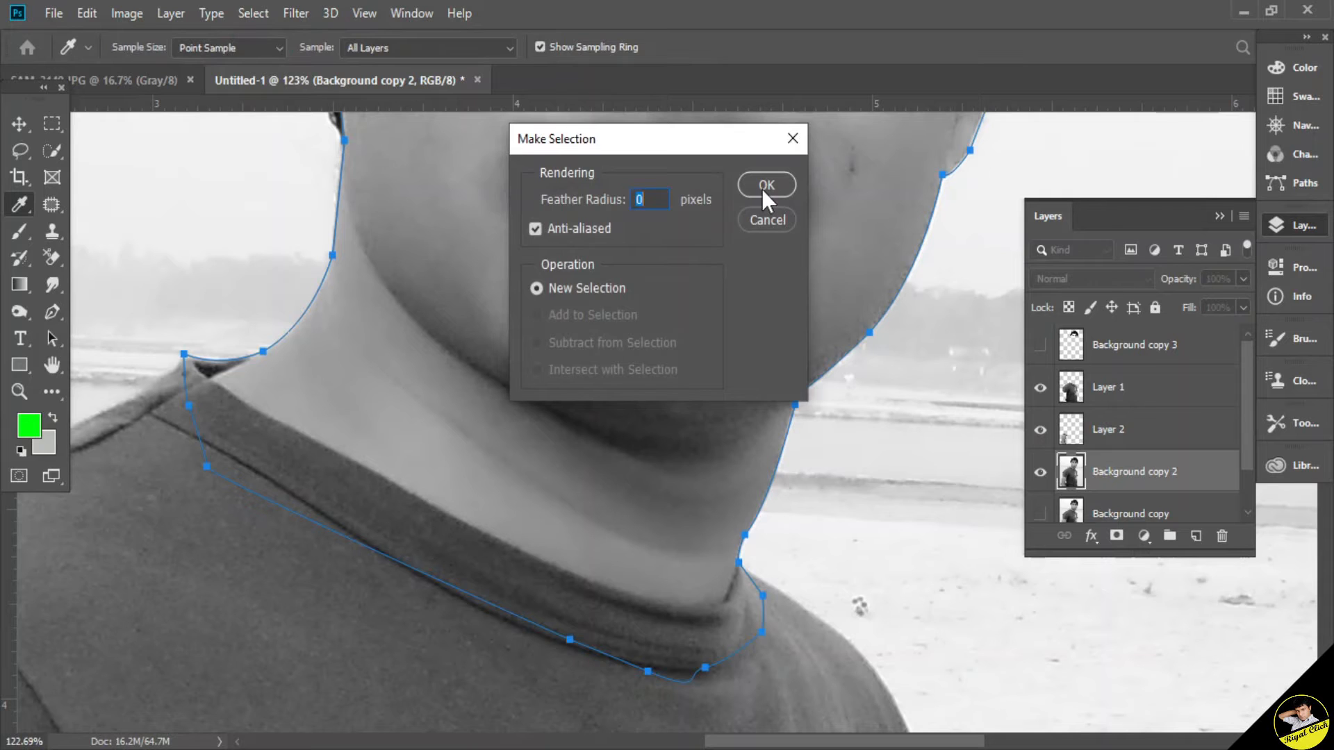
{"action": "left_click", "coordinate": [786, 190]}
{"action": "left_click", "coordinate": [253, 13]}
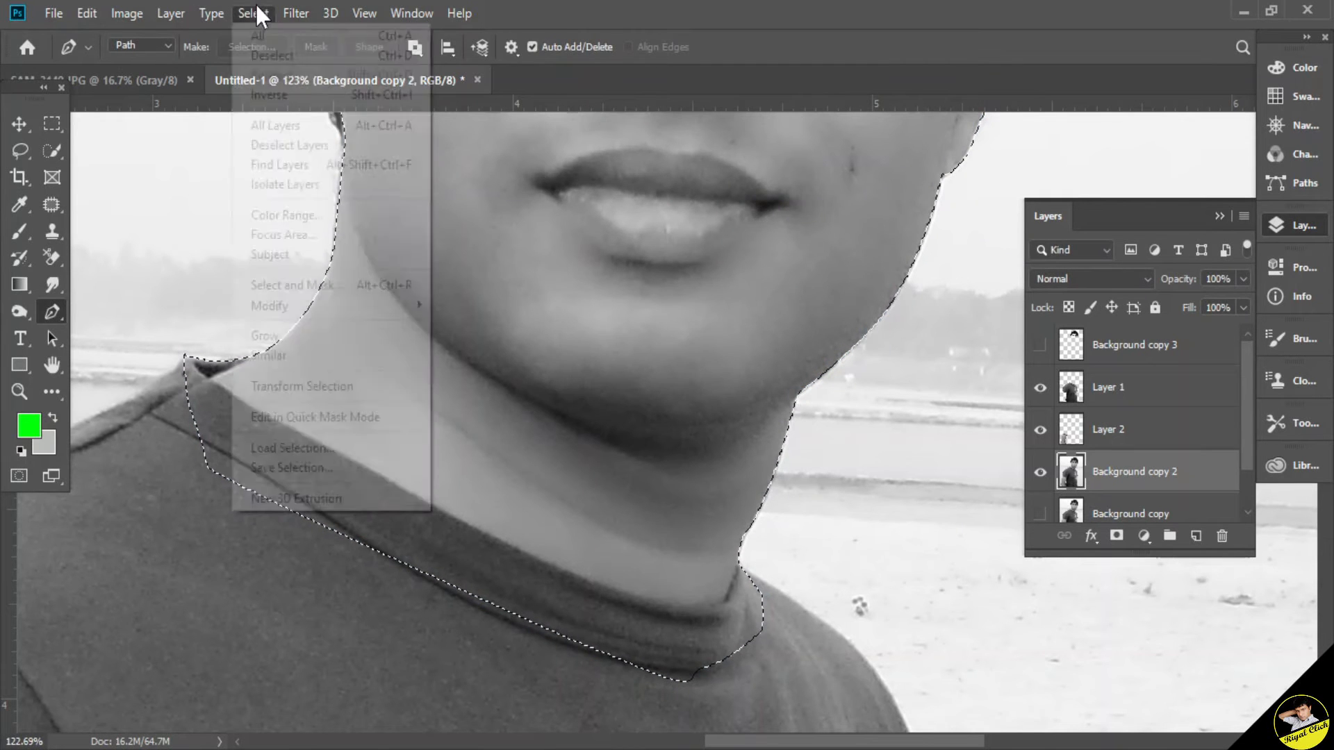
{"action": "mouse_move", "coordinate": [293, 298]}
{"action": "left_click", "coordinate": [473, 382]}
{"action": "left_click", "coordinate": [549, 336]}
Copy the feathered face and neck selection from Background copy 2 and paste it onto a new layer.
{"action": "left_click", "coordinate": [86, 13]}
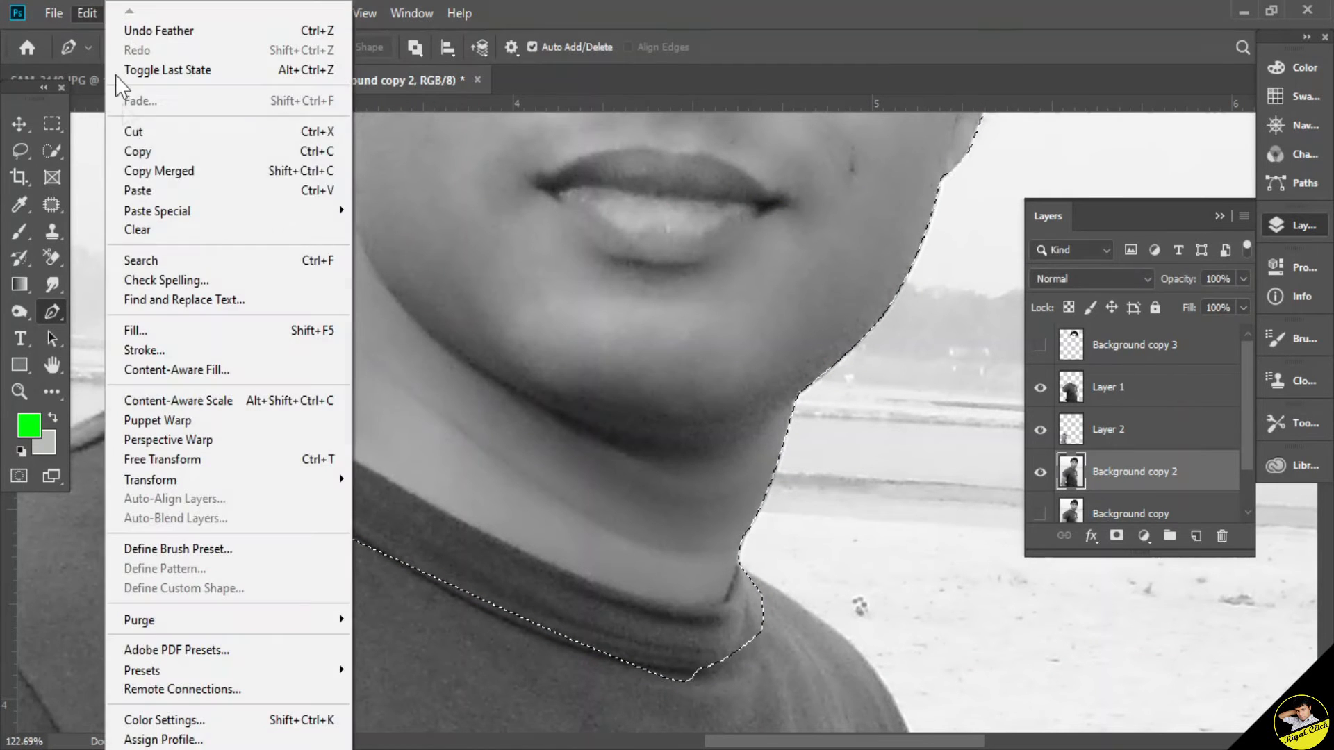
{"action": "left_click", "coordinate": [160, 148]}
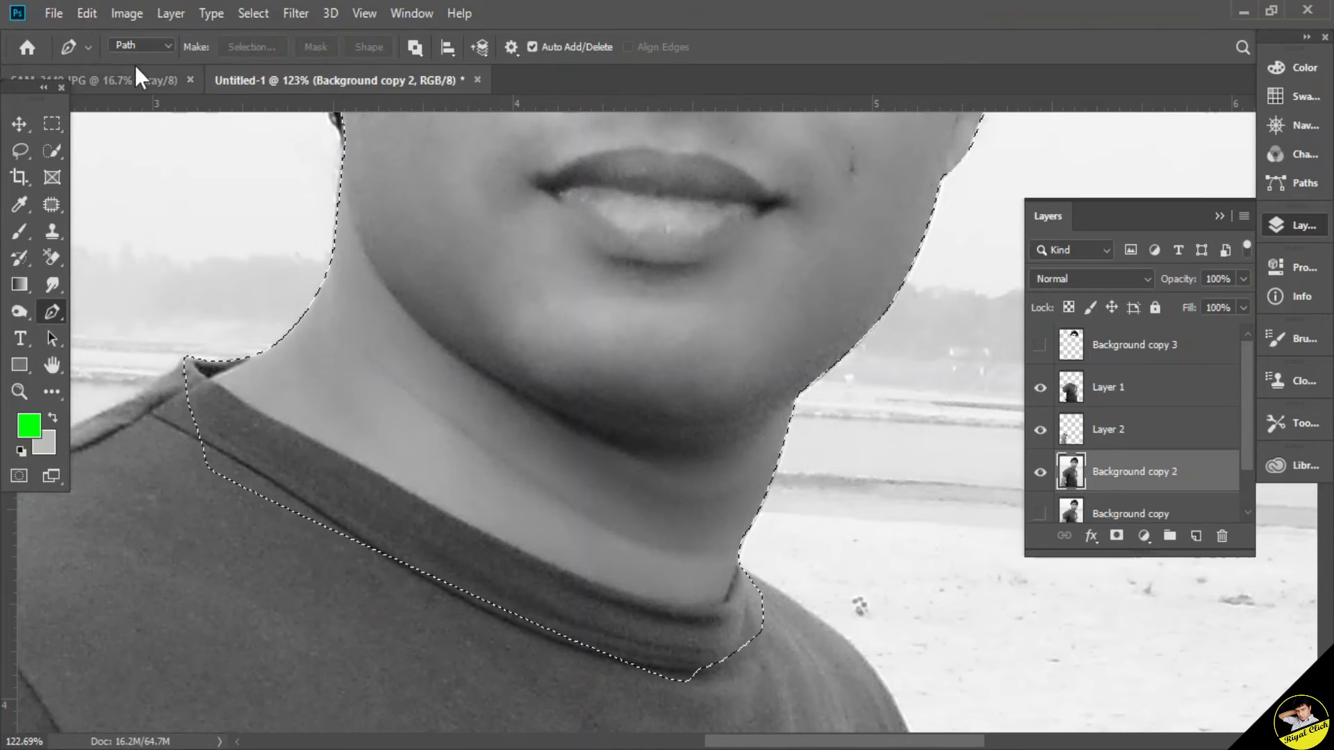
{"action": "left_click", "coordinate": [87, 13]}
{"action": "left_click", "coordinate": [159, 185]}
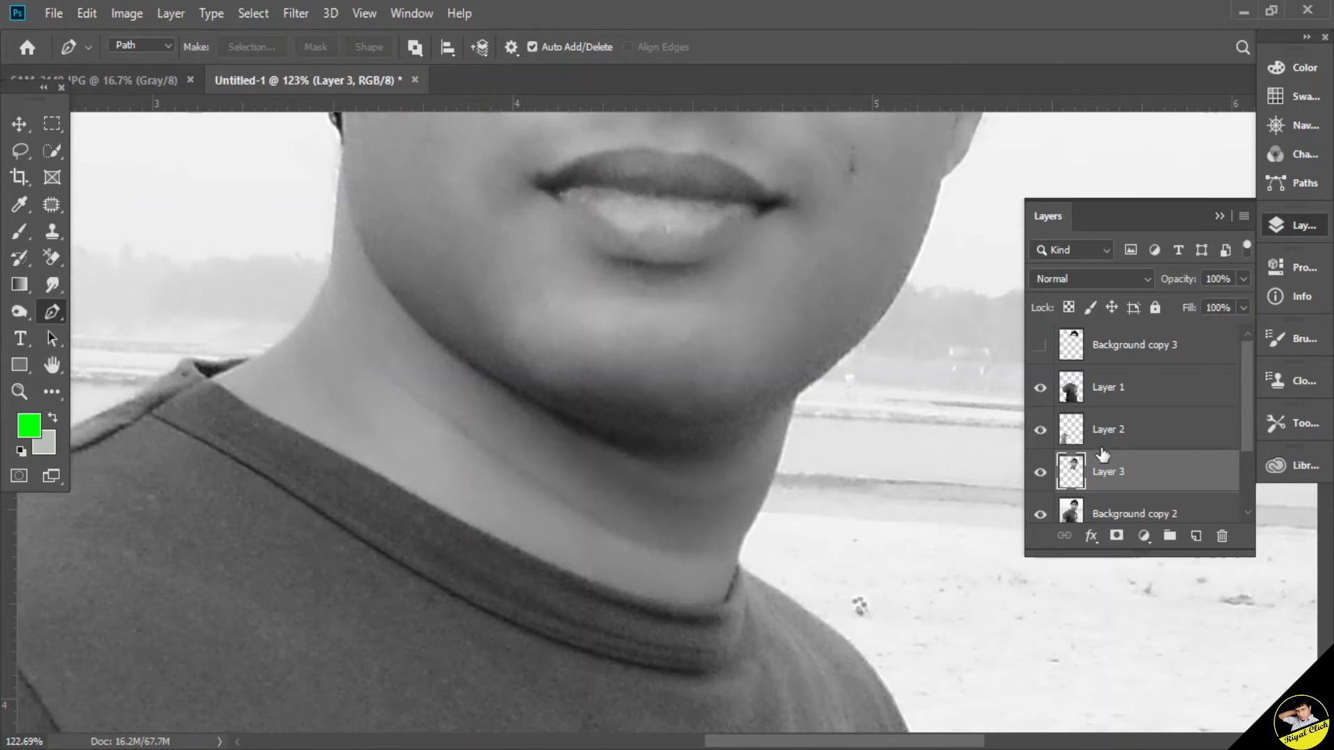
Merge the face layer, Layer 3, with the arm layer, Layer 2, into one skin layer.
{"action": "left_click", "coordinate": [1153, 429], "text": "shift"}
{"action": "left_click", "coordinate": [171, 13]}
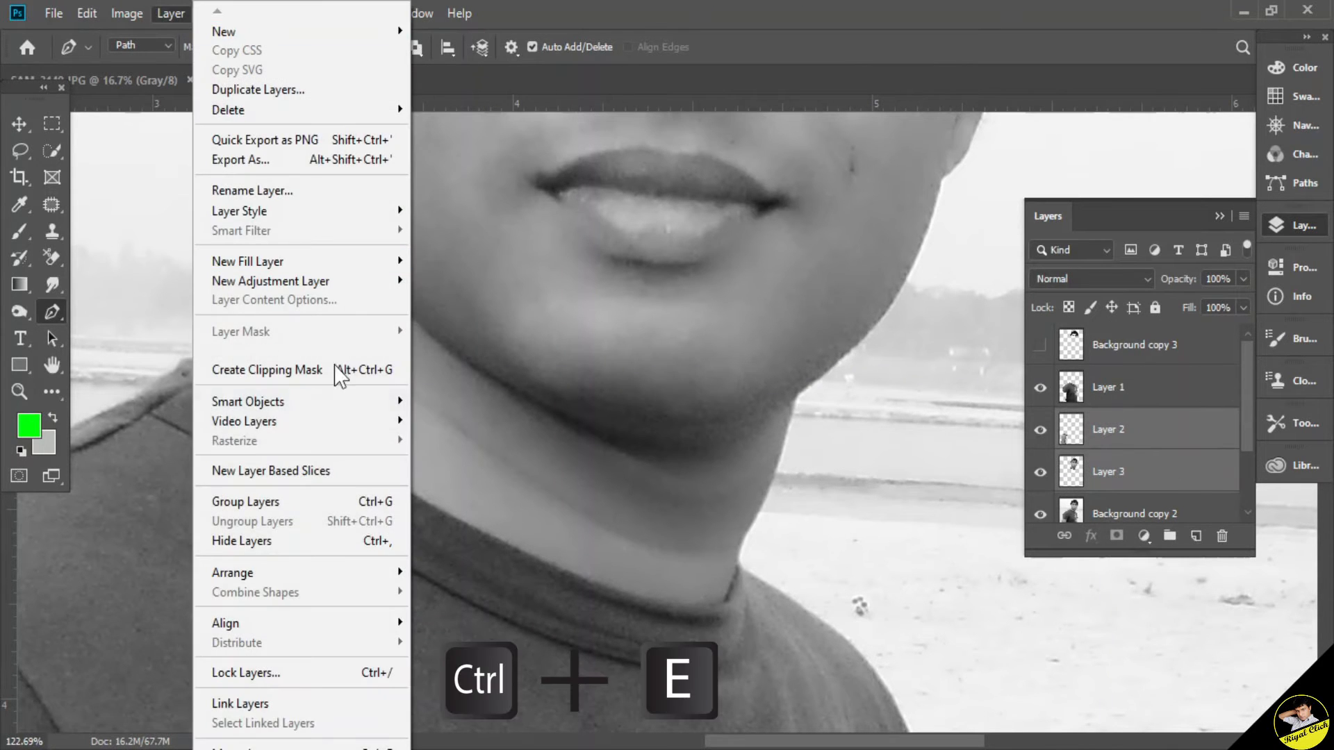
{"action": "left_click", "coordinate": [236, 746]}
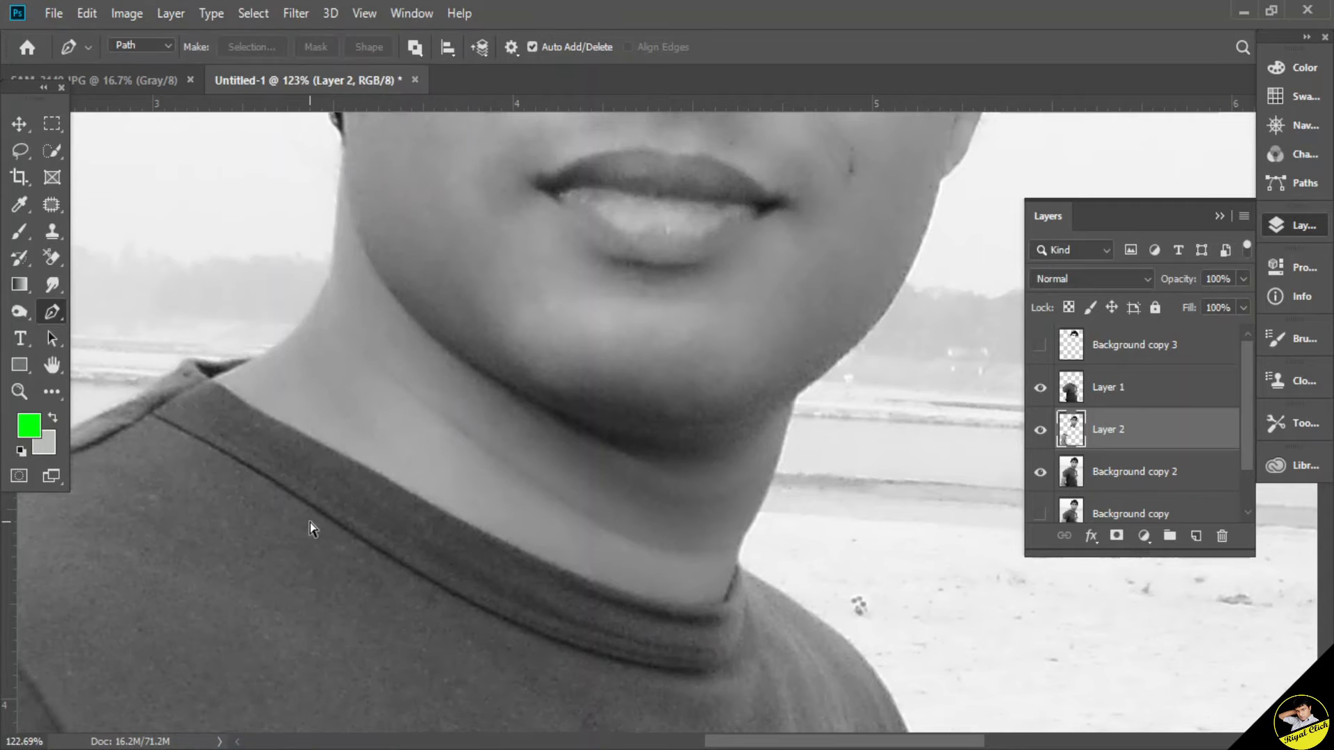
Examine the whole portrait with the Background copy 3 hair layer toggled, leaving that layer hidden.
{"action": "key", "text": "ctrl+minus"}
{"action": "key", "text": "ctrl+minus"}
{"action": "key", "text": "ctrl+minus"}
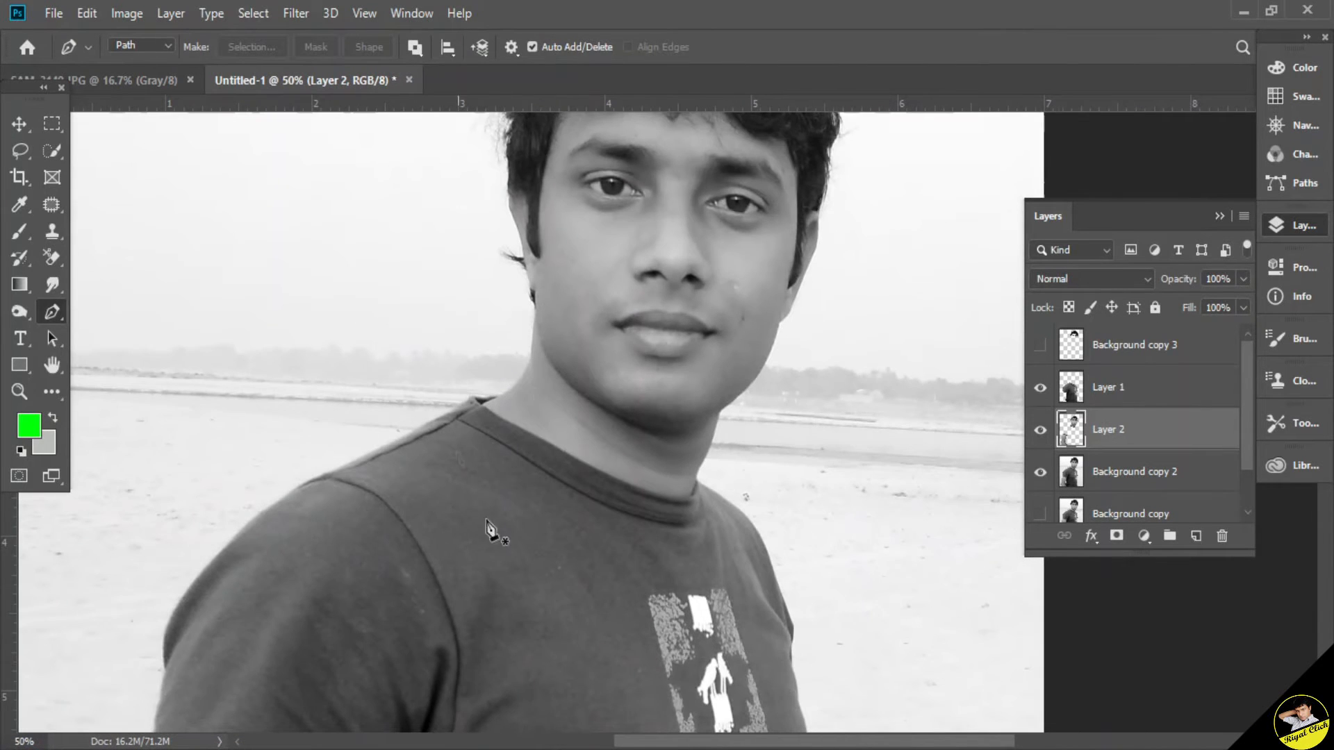
{"action": "scroll", "coordinate": [856, 426], "scroll_direction": "up", "scroll_amount": 3}
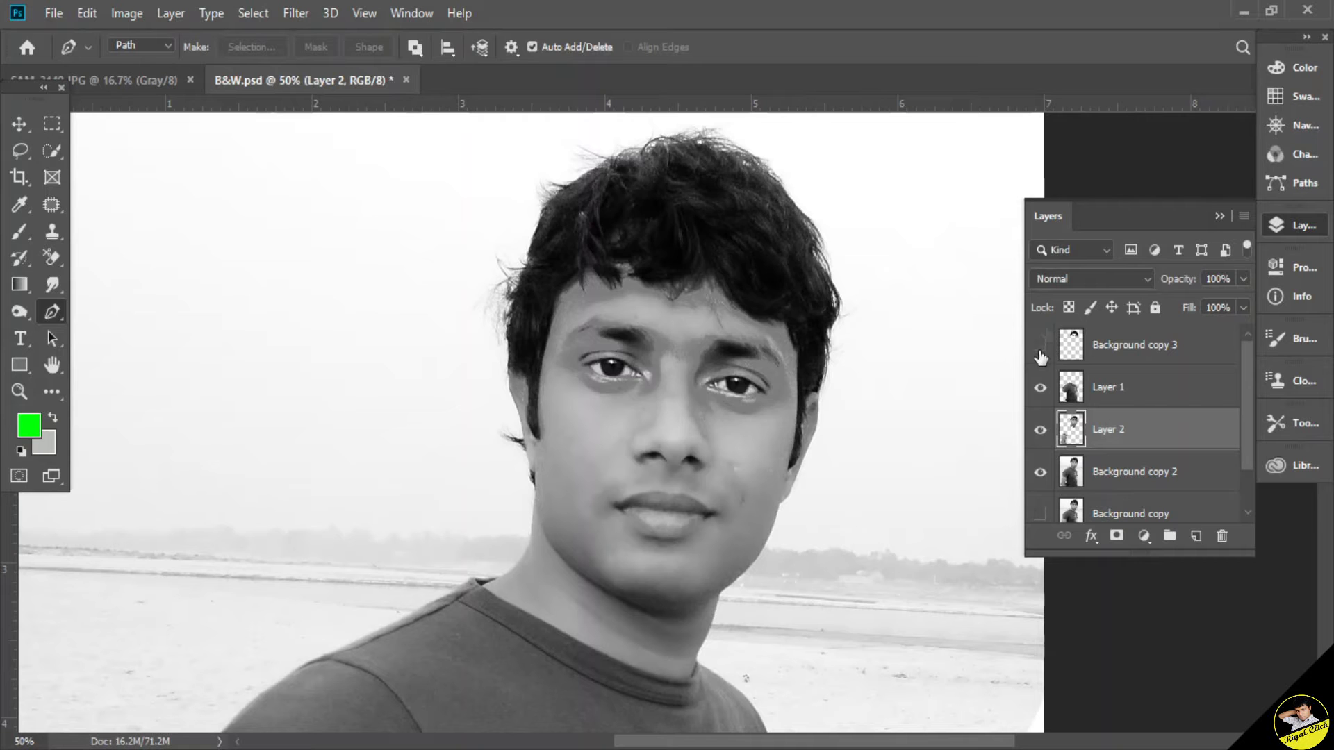
{"action": "left_click", "coordinate": [1040, 347]}
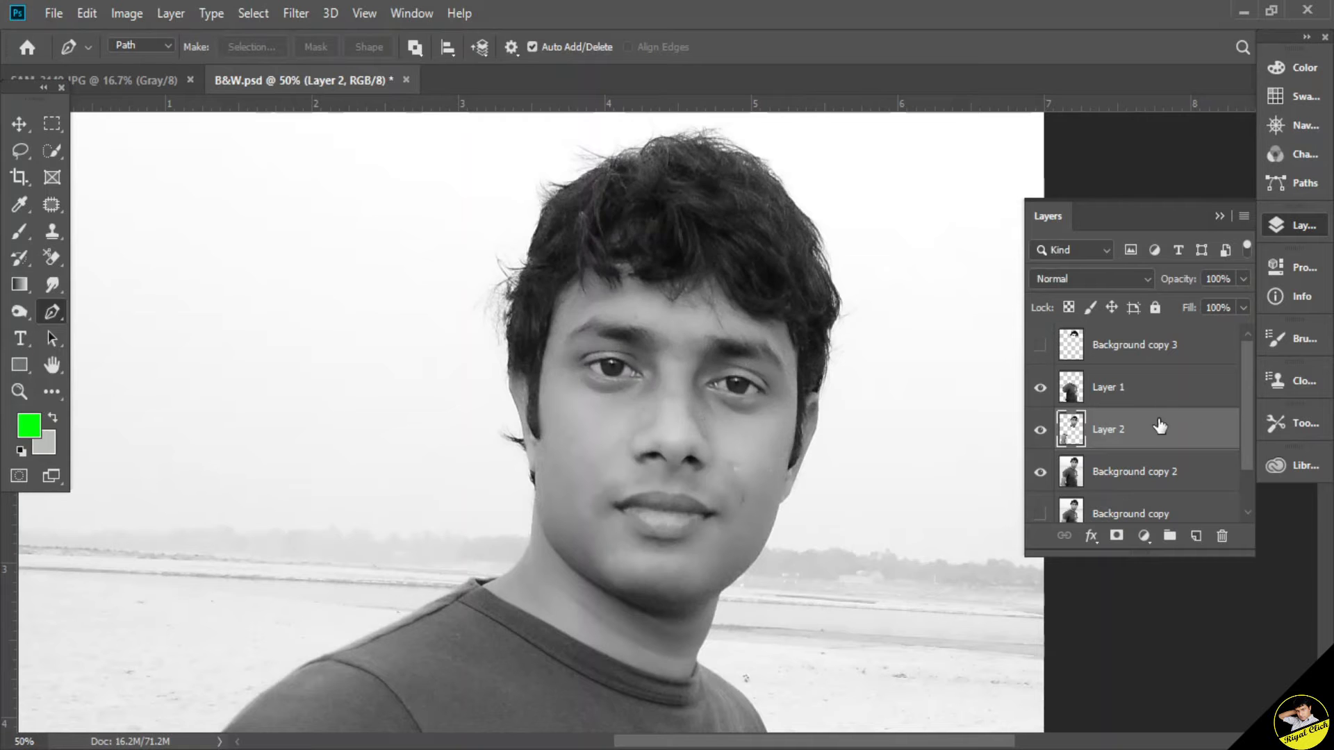
{"action": "key", "text": "ctrl+minus"}
{"action": "key", "text": "ctrl+minus"}
{"action": "scroll", "coordinate": [806, 326], "scroll_direction": "down", "scroll_amount": 4}
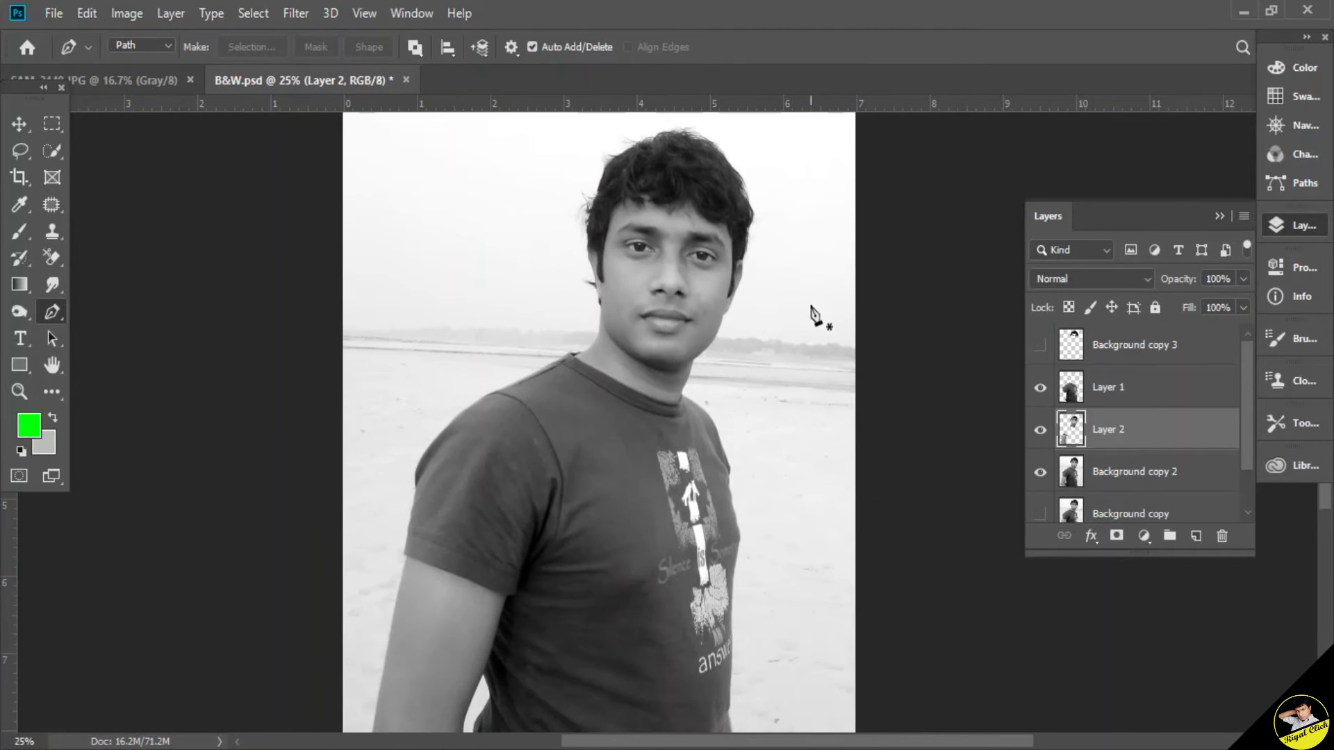
{"action": "scroll", "coordinate": [811, 315], "scroll_direction": "down", "scroll_amount": 1}
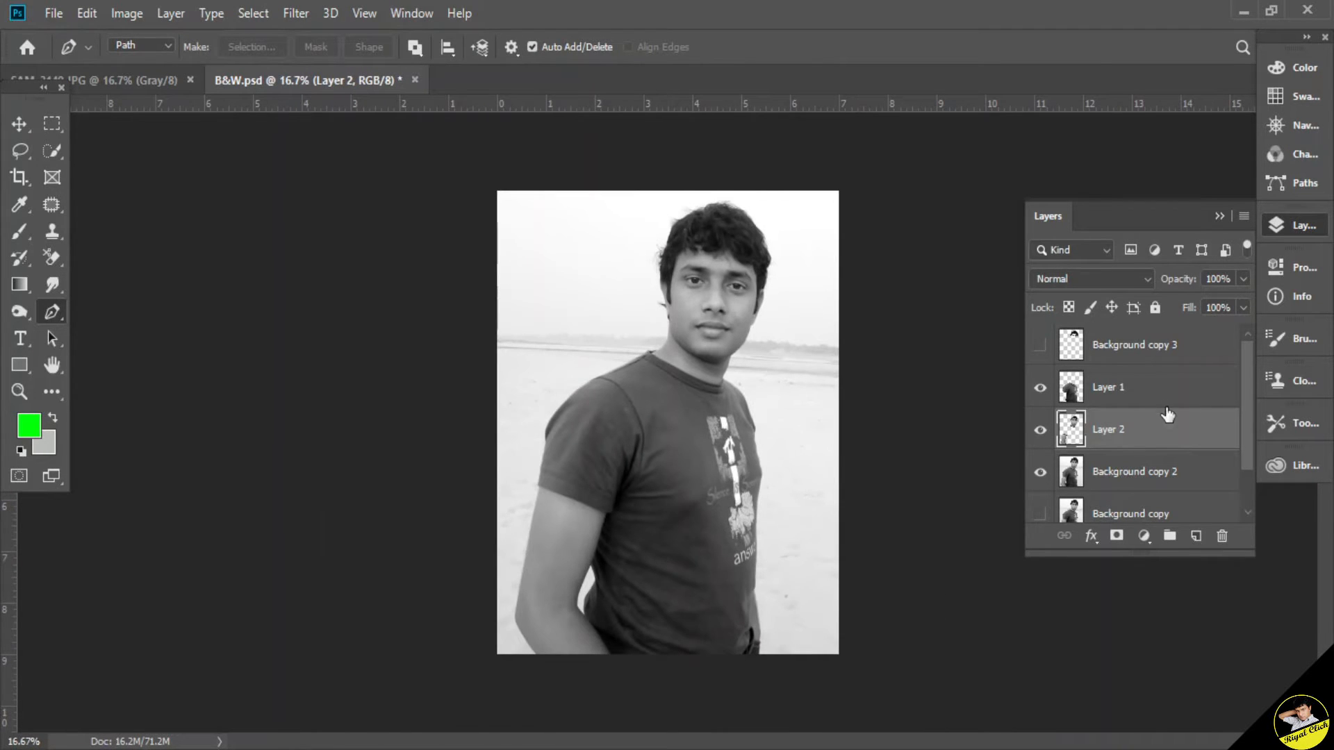
Apply a midtones Color Balance of +56, -19, -52 to the skin on Layer 2.
{"action": "left_click", "coordinate": [126, 14]}
{"action": "mouse_move", "coordinate": [201, 66]}
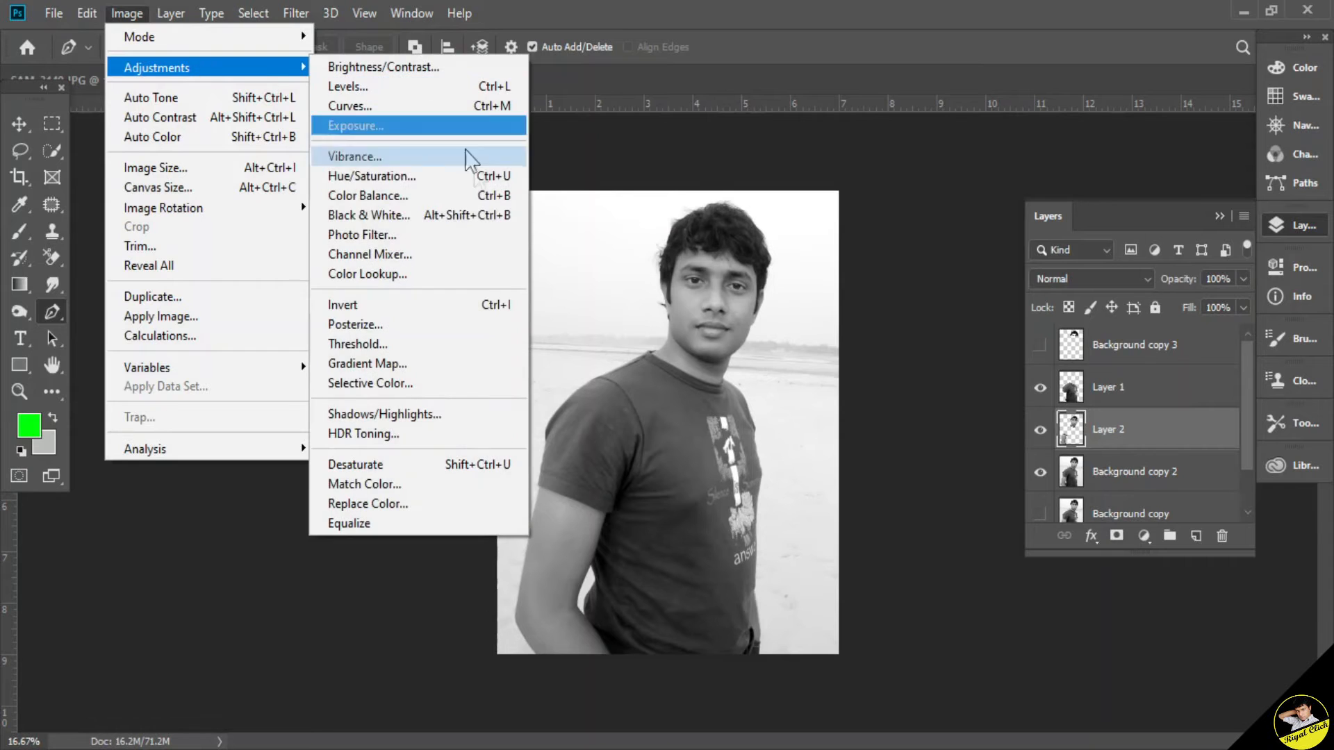
{"action": "left_click", "coordinate": [477, 190]}
{"action": "left_click_drag", "start_coordinate": [327, 137], "coordinate": [1129, 154]}
{"action": "left_click_drag", "start_coordinate": [1081, 229], "coordinate": [1133, 221]}
{"action": "left_click_drag", "start_coordinate": [1078, 278], "coordinate": [1028, 278]}
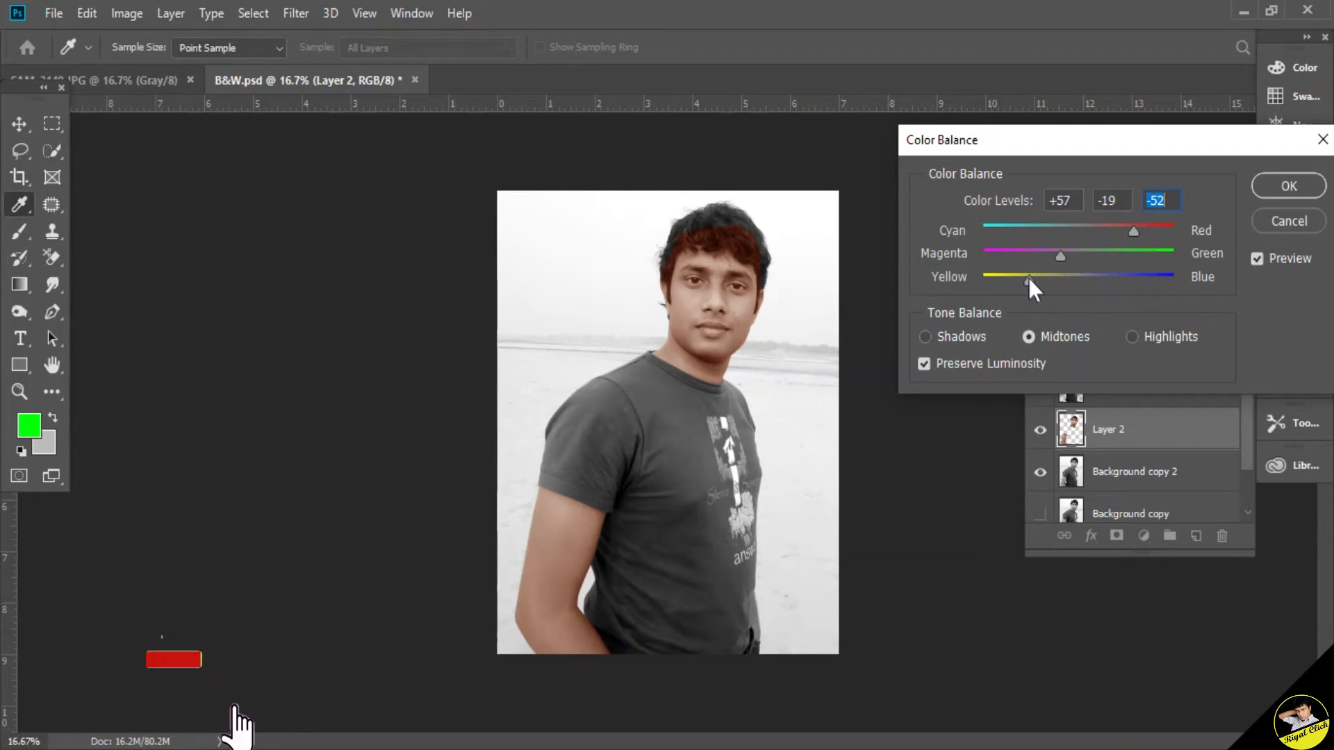
{"action": "mouse_move", "coordinate": [1119, 226]}
{"action": "left_mouse_down"}
{"action": "mouse_move", "coordinate": [1111, 236]}
{"action": "mouse_move", "coordinate": [1144, 245]}
{"action": "mouse_move", "coordinate": [1133, 243]}
{"action": "left_mouse_up"}
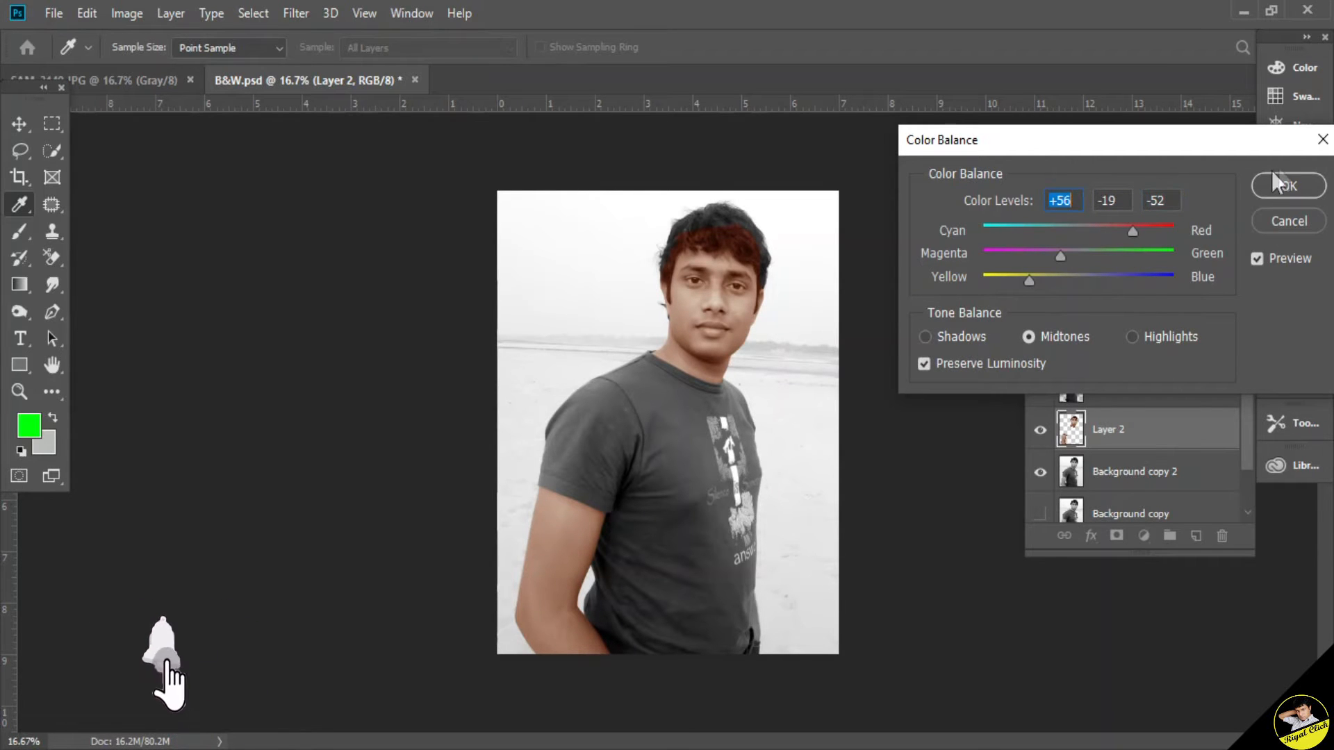
{"action": "left_click", "coordinate": [1266, 186]}
Apply Selective Color to Layer 2's Reds with Cyan -70%, Magenta +23% and Yellow +31%.
{"action": "left_click", "coordinate": [128, 14]}
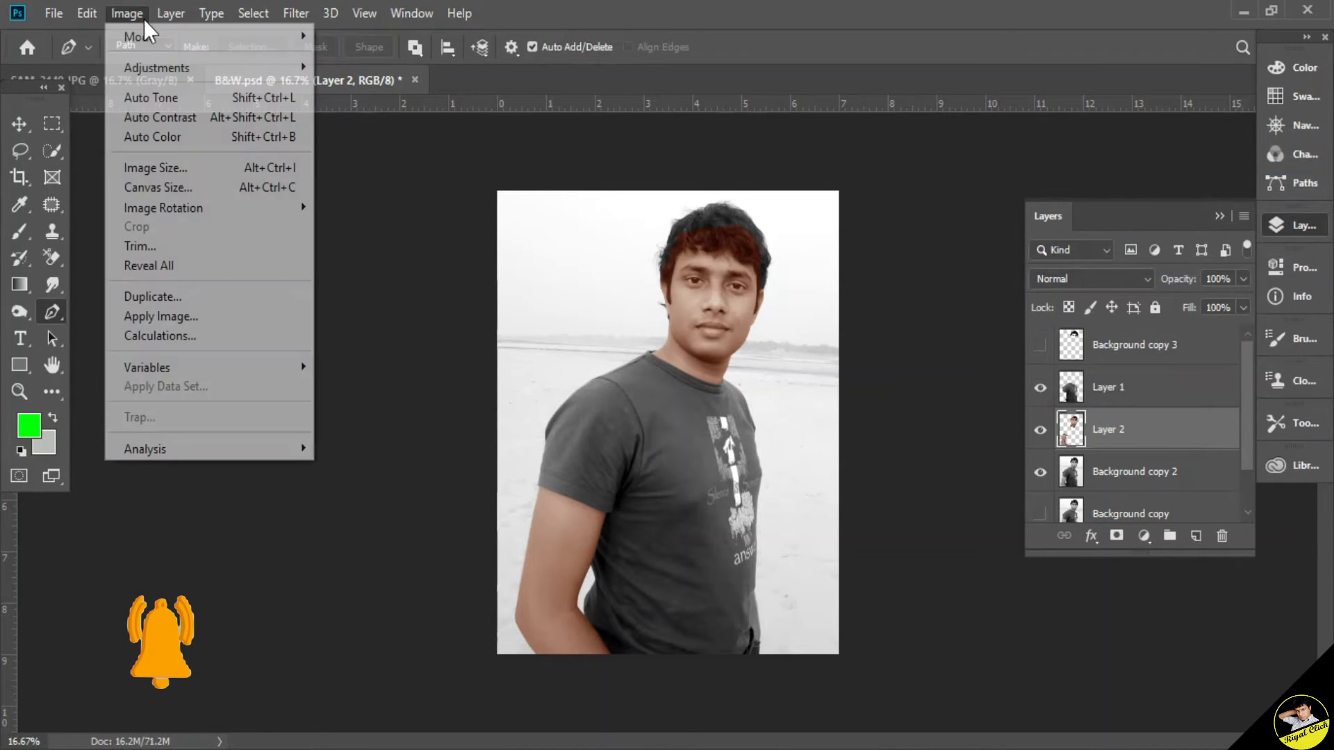
{"action": "mouse_move", "coordinate": [173, 70]}
{"action": "left_click", "coordinate": [370, 383]}
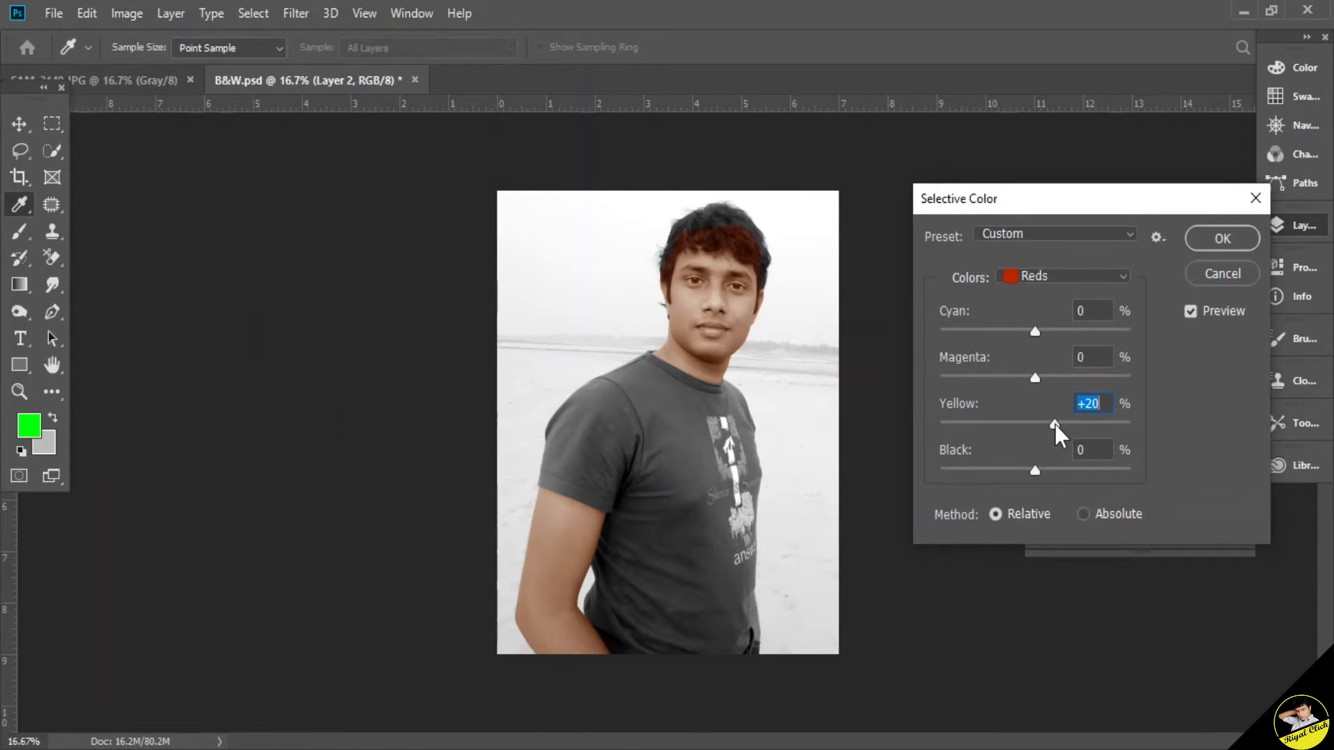
{"action": "left_click_drag", "start_coordinate": [1077, 425], "coordinate": [1064, 424]}
{"action": "left_click_drag", "start_coordinate": [1023, 335], "coordinate": [969, 343]}
{"action": "left_click_drag", "start_coordinate": [1035, 378], "coordinate": [1079, 385]}
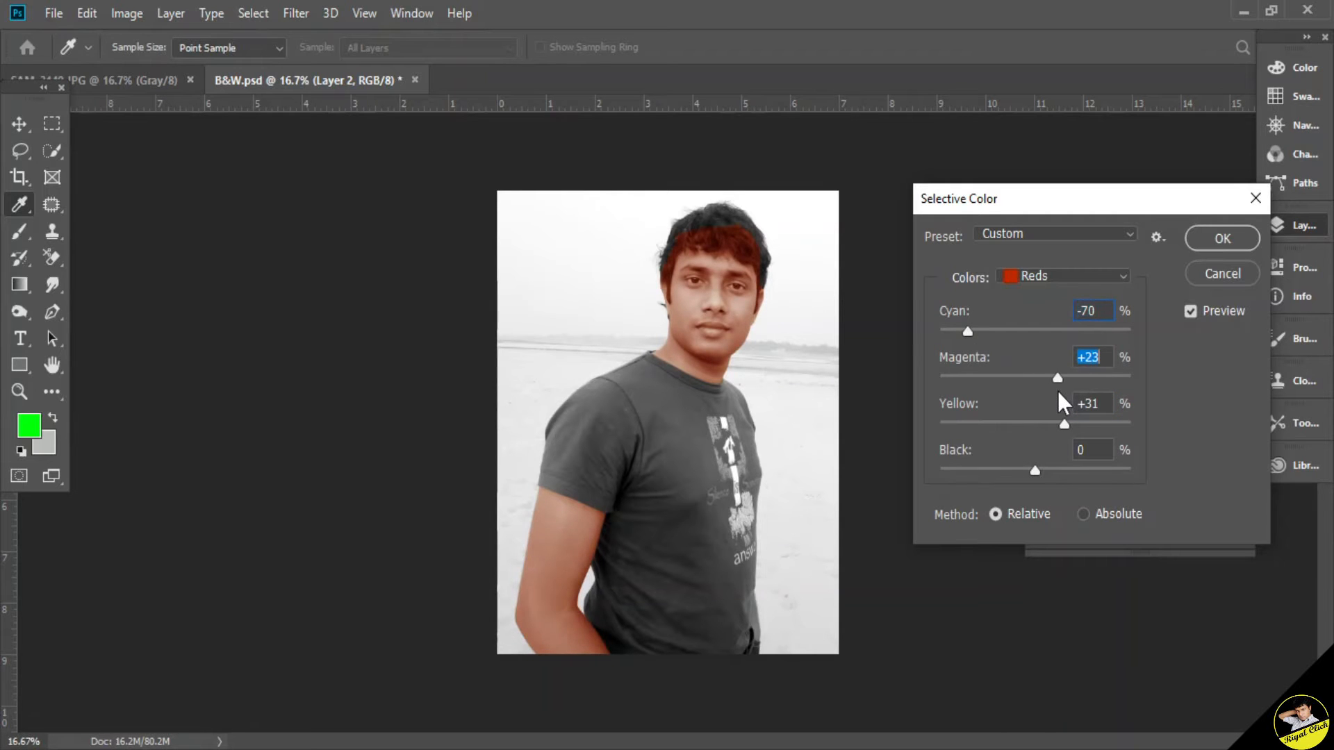
{"action": "left_click", "coordinate": [1220, 234]}
Show the Background copy 3 hair layer and make it the active layer.
{"action": "left_click", "coordinate": [1040, 345]}
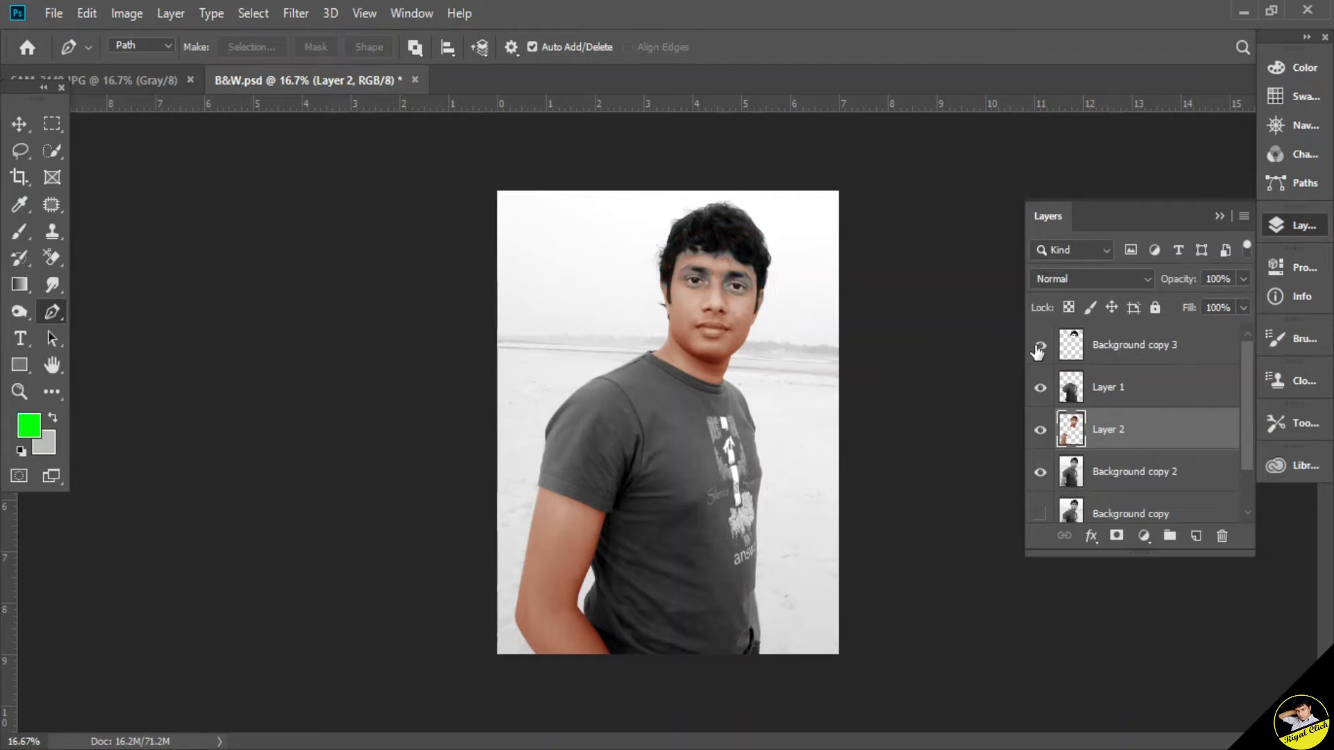
{"action": "scroll", "coordinate": [863, 333], "scroll_direction": "up", "scroll_amount": 3}
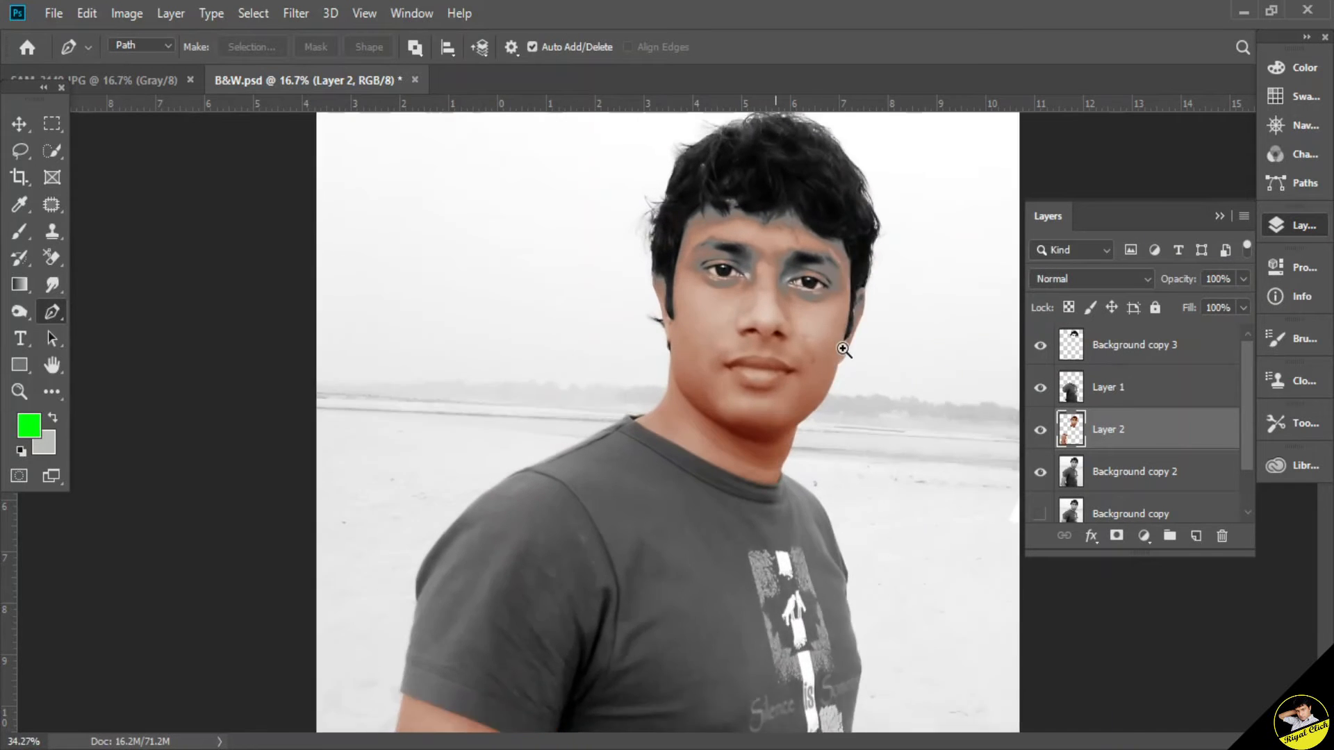
{"action": "left_click", "coordinate": [1154, 345]}
{"action": "left_click_drag", "start_coordinate": [843, 378], "coordinate": [538, 351]}
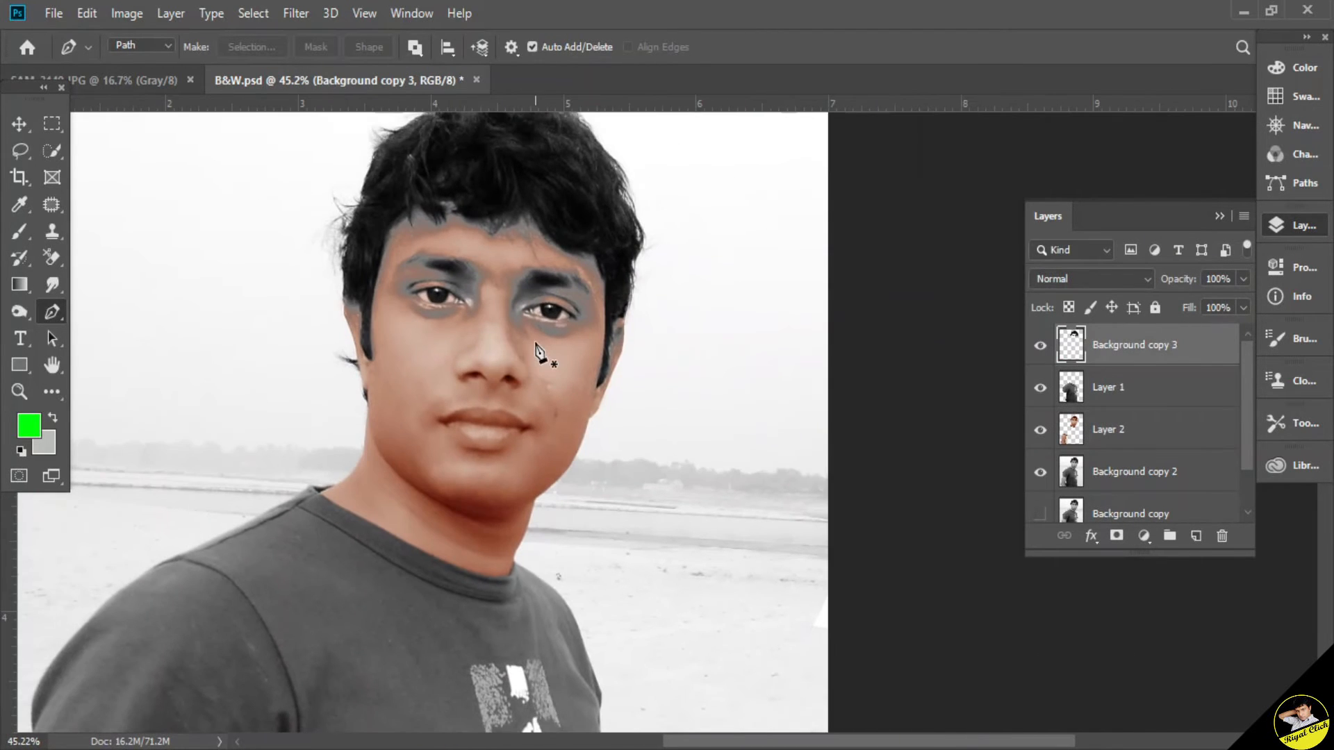
Apply a midtones Color Balance of +28, 0, -15 to the hair and facial features on Background copy 3.
{"action": "left_click", "coordinate": [127, 13]}
{"action": "mouse_move", "coordinate": [197, 68]}
{"action": "left_click", "coordinate": [430, 196]}
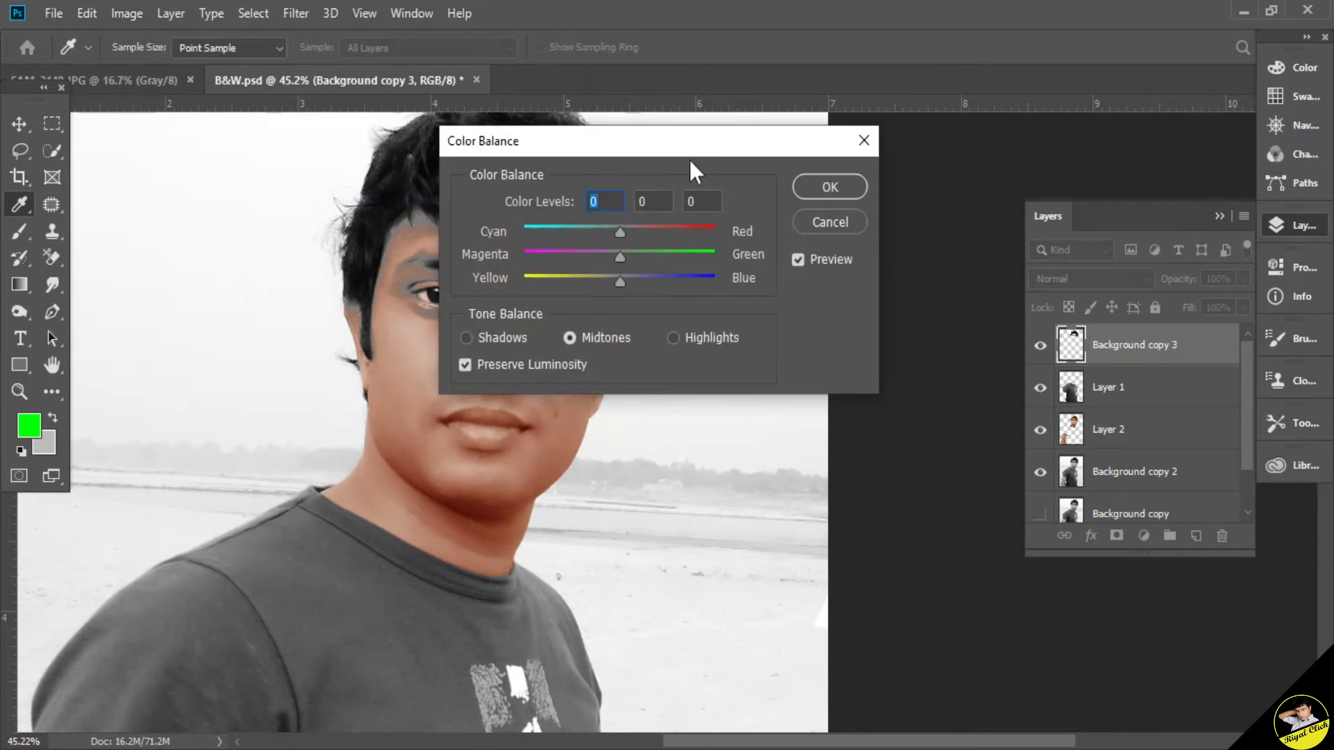
{"action": "left_click_drag", "start_coordinate": [689, 149], "coordinate": [992, 138]}
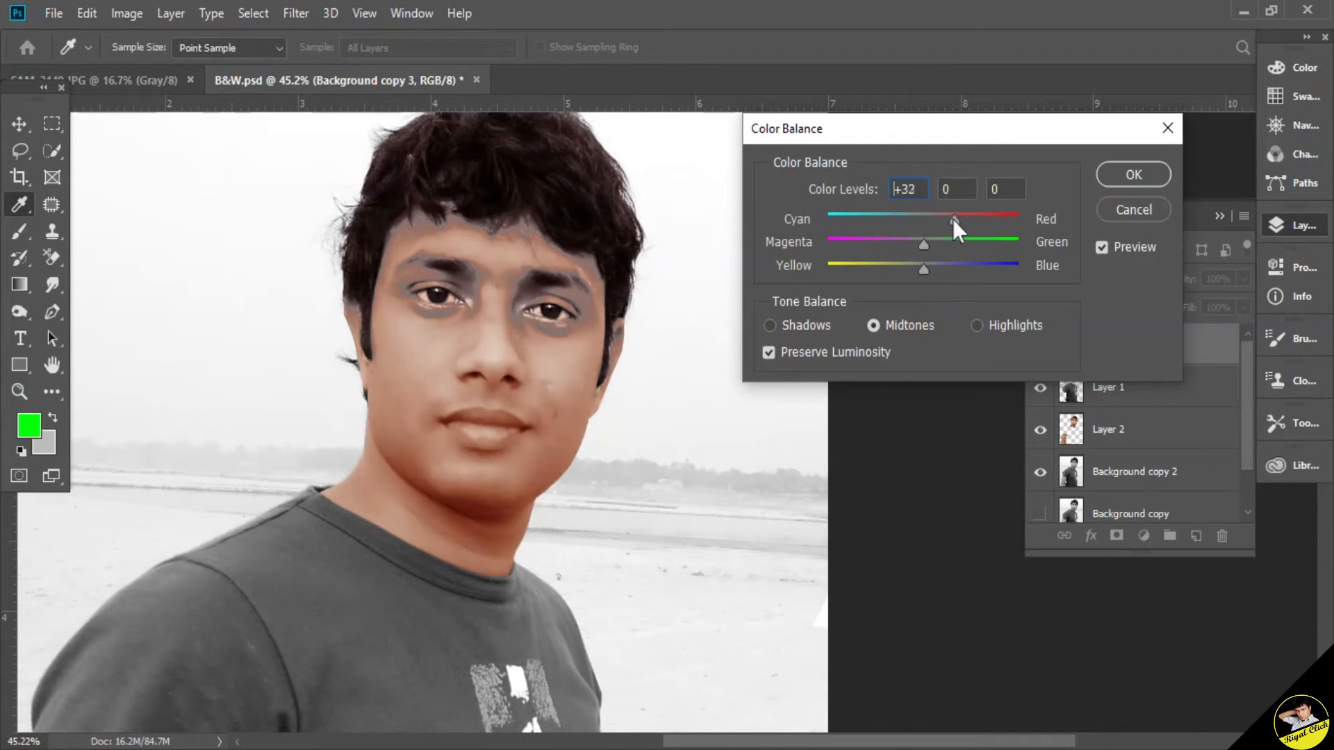
{"action": "left_click_drag", "start_coordinate": [949, 221], "coordinate": [950, 221]}
{"action": "mouse_move", "coordinate": [922, 265]}
{"action": "left_mouse_down"}
{"action": "mouse_move", "coordinate": [893, 274]}
{"action": "mouse_move", "coordinate": [910, 276]}
{"action": "left_mouse_up"}
{"action": "left_click", "coordinate": [1105, 176]}
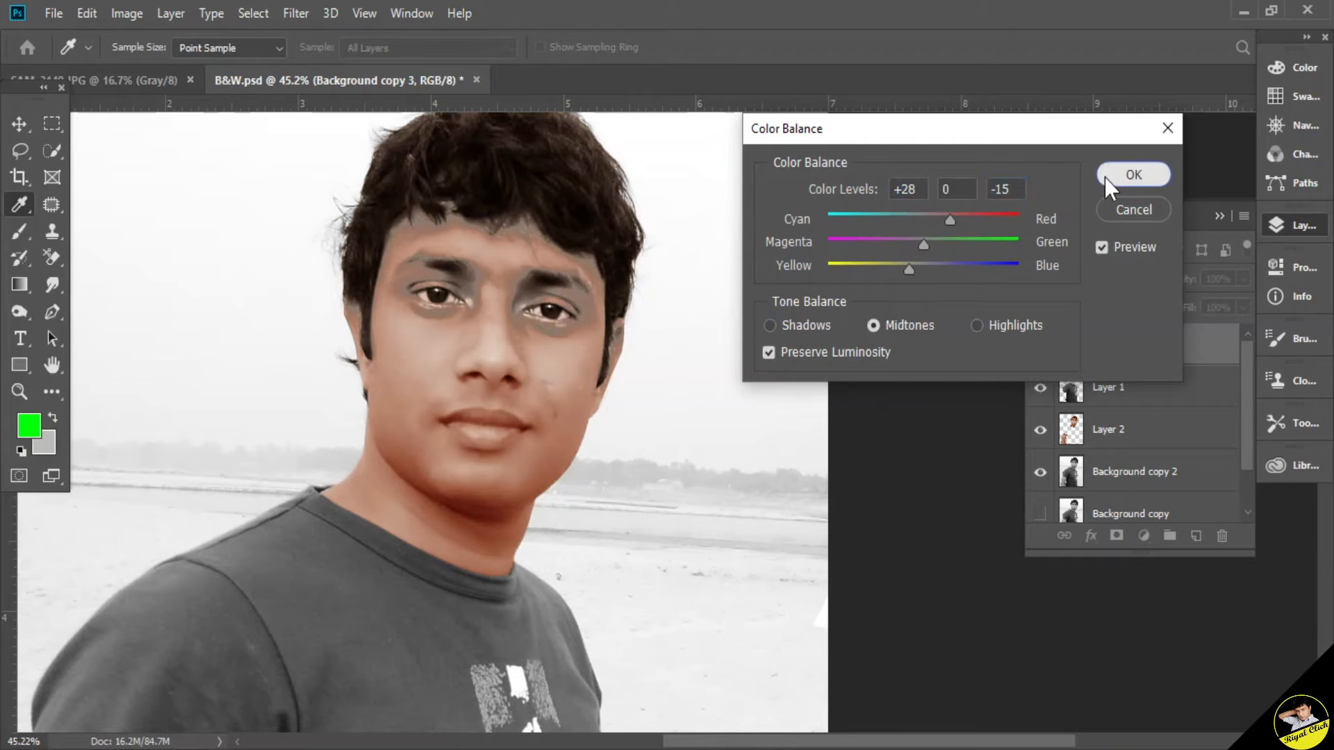
{"action": "key", "text": "p"}
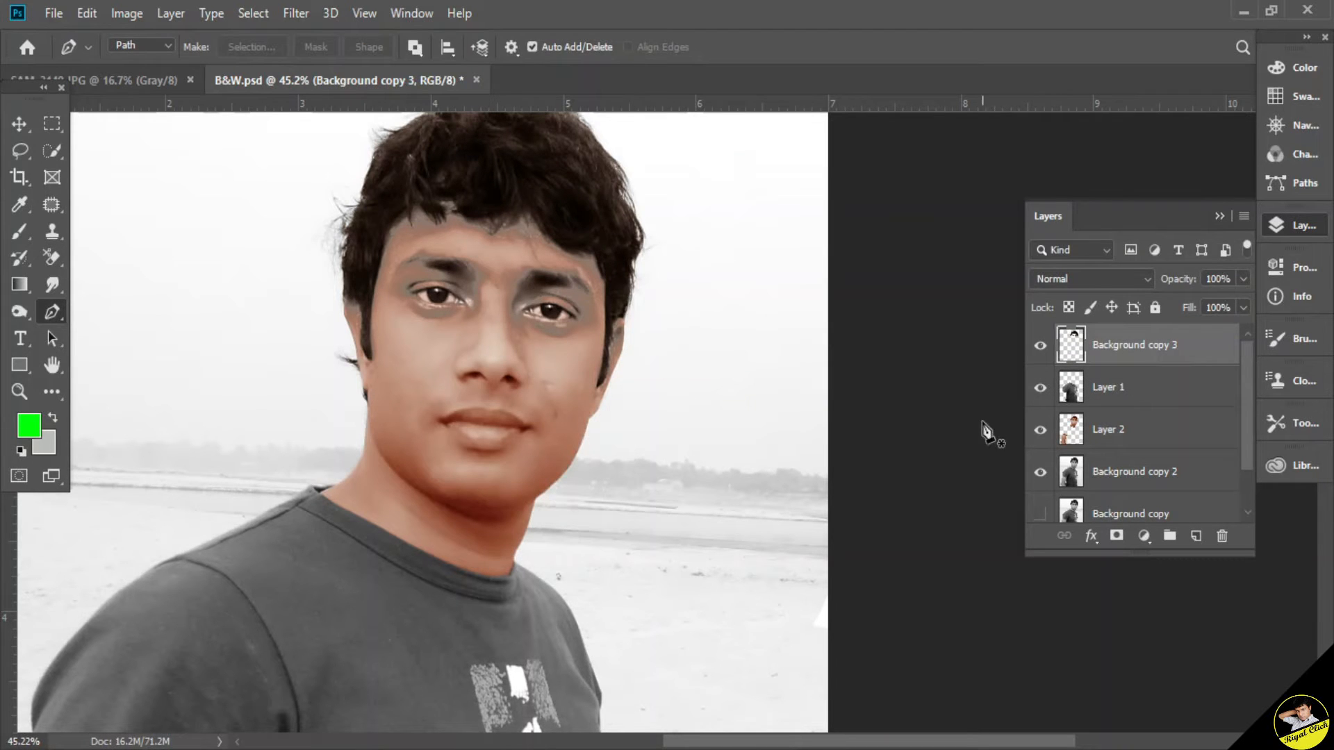
Use Selective Color on the Reds of Background copy 3, setting Cyan to -33% and adjusting Black and Yellow.
{"action": "left_click", "coordinate": [126, 13]}
{"action": "mouse_move", "coordinate": [210, 75]}
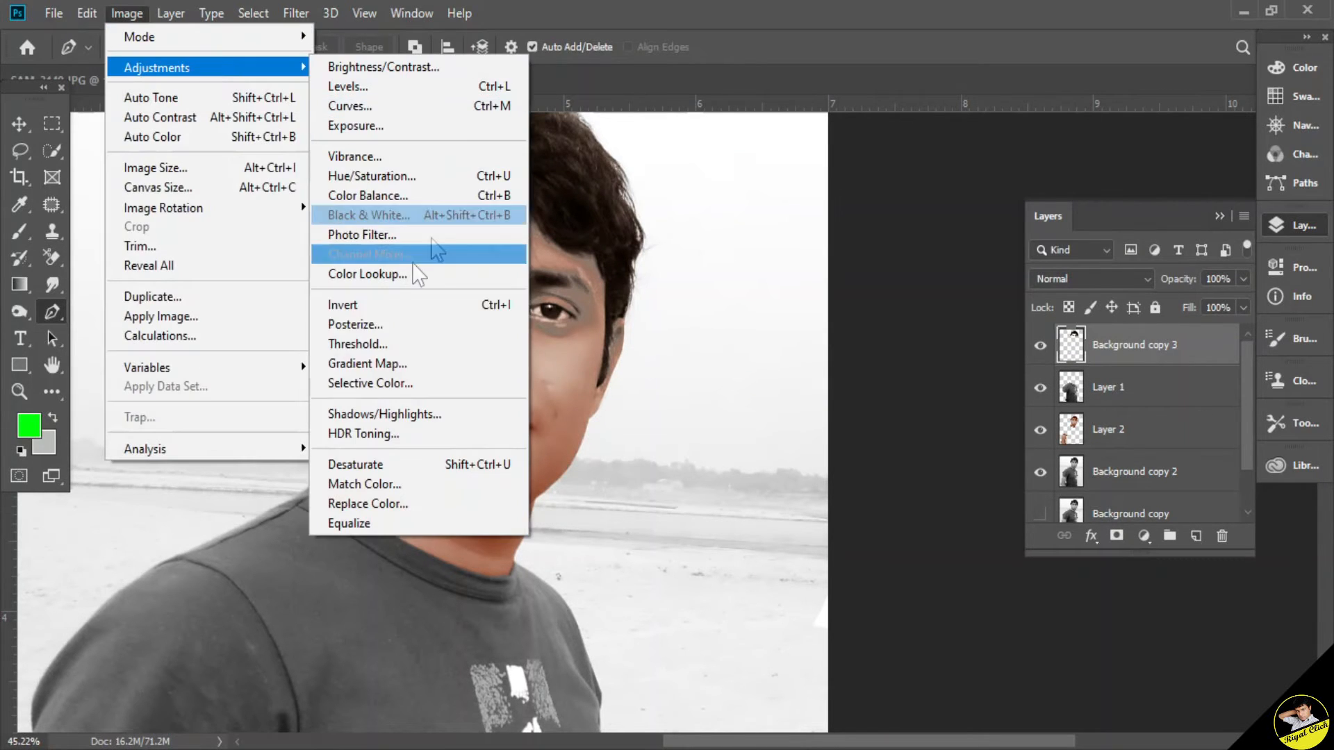
{"action": "left_click", "coordinate": [386, 381]}
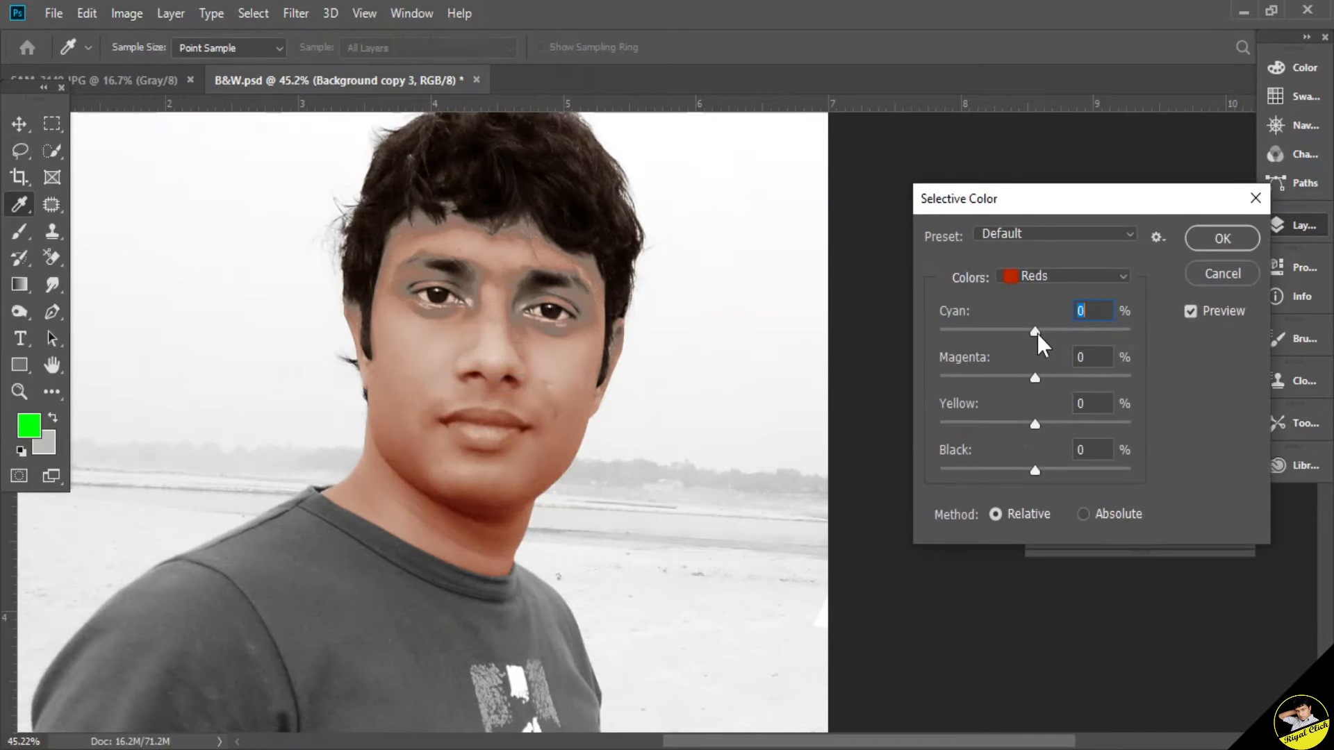
{"action": "left_click_drag", "start_coordinate": [1032, 333], "coordinate": [1004, 342]}
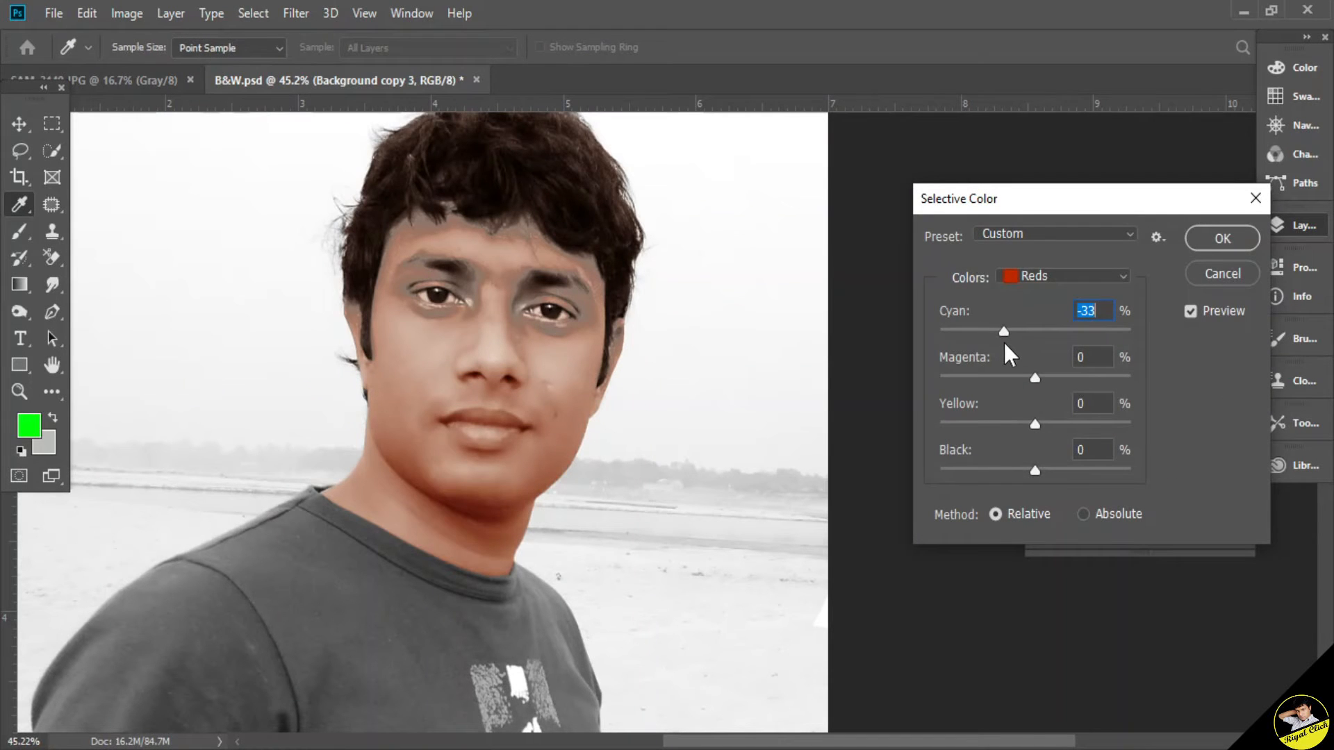
{"action": "left_click_drag", "start_coordinate": [1074, 467], "coordinate": [1049, 472]}
{"action": "left_click_drag", "start_coordinate": [1034, 424], "coordinate": [1065, 422]}
Set the Neutrals' Black to -5% in Selective Color and apply the adjustment to Background copy 3.
{"action": "left_click", "coordinate": [1056, 277]}
{"action": "left_click", "coordinate": [1056, 424]}
{"action": "mouse_move", "coordinate": [1036, 471]}
{"action": "left_mouse_down"}
{"action": "mouse_move", "coordinate": [1052, 468]}
{"action": "mouse_move", "coordinate": [1015, 465]}
{"action": "mouse_move", "coordinate": [1031, 464]}
{"action": "left_mouse_up"}
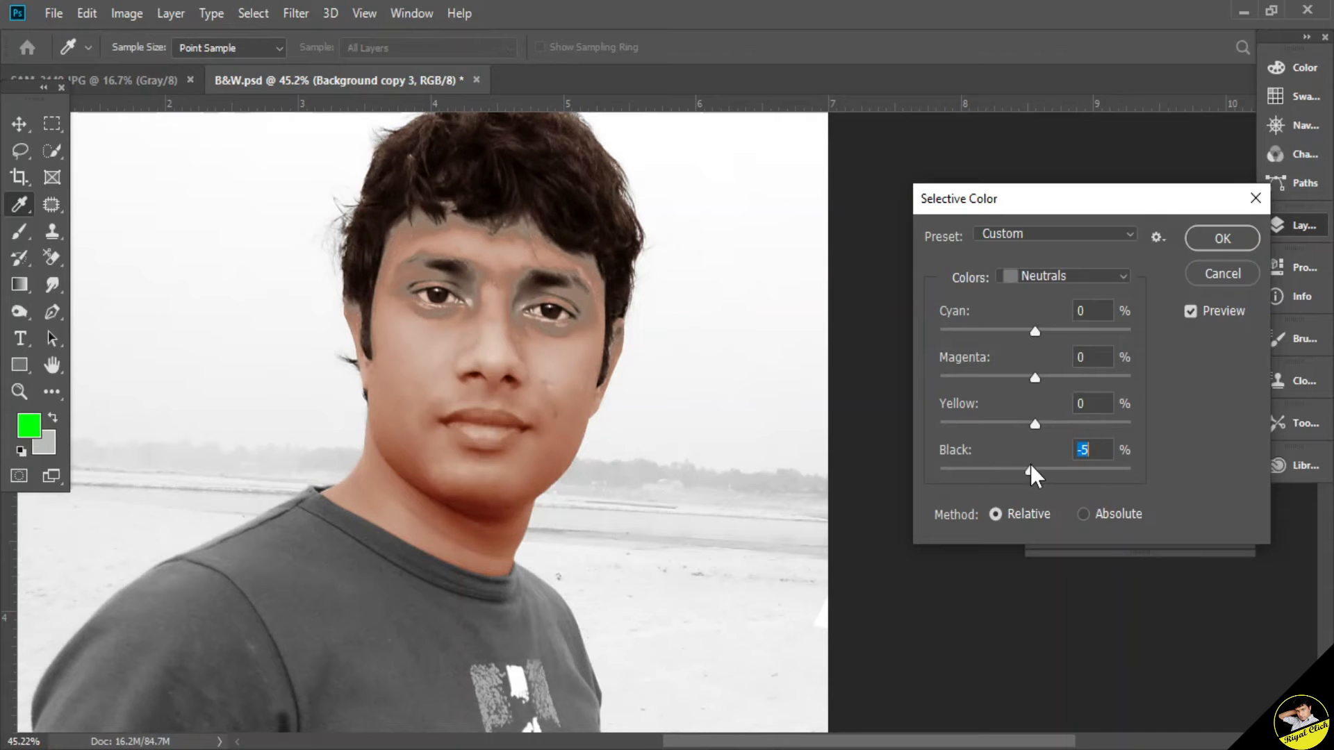
{"action": "left_click", "coordinate": [1221, 238]}
{"action": "key", "text": "p"}
Erase the gray patches around the eyes, forehead and ears on Background copy 3 with a soft 90 px Eraser.
{"action": "scroll", "coordinate": [653, 351], "scroll_direction": "up", "scroll_amount": 1}
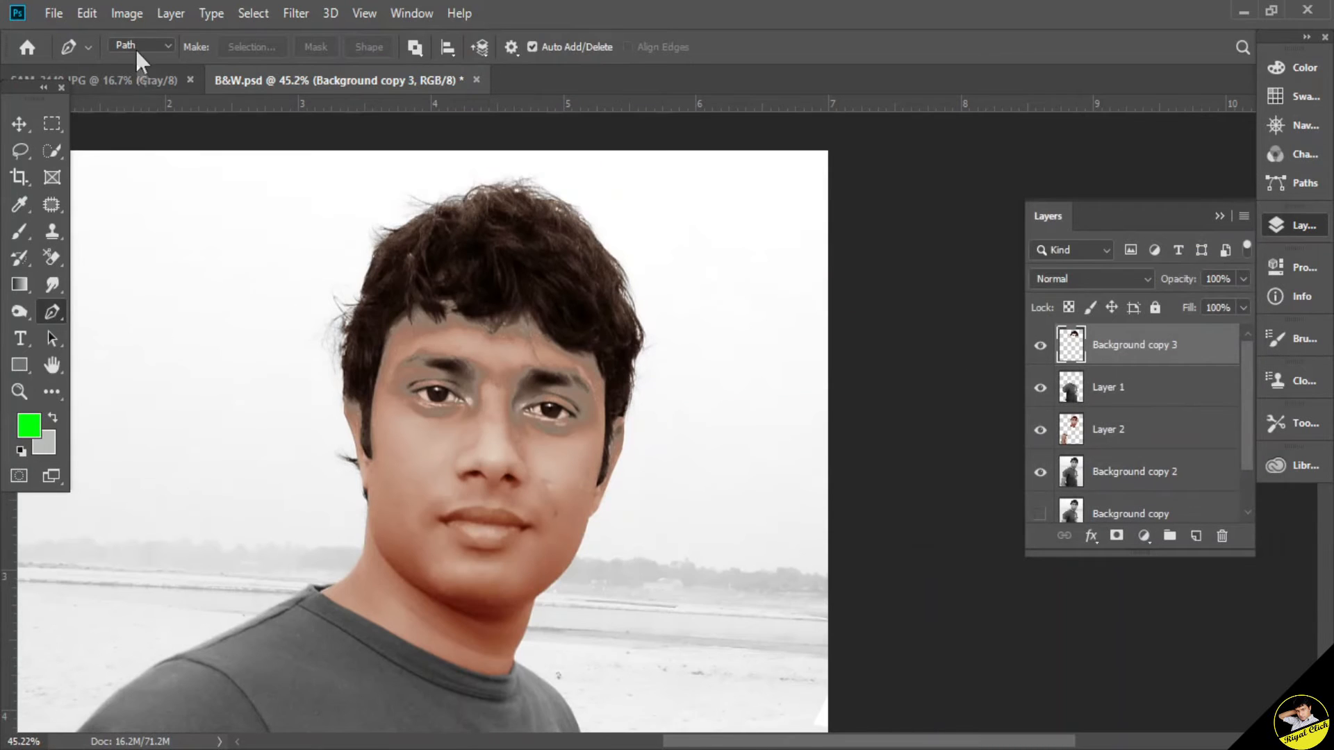
{"action": "left_click", "coordinate": [53, 259]}
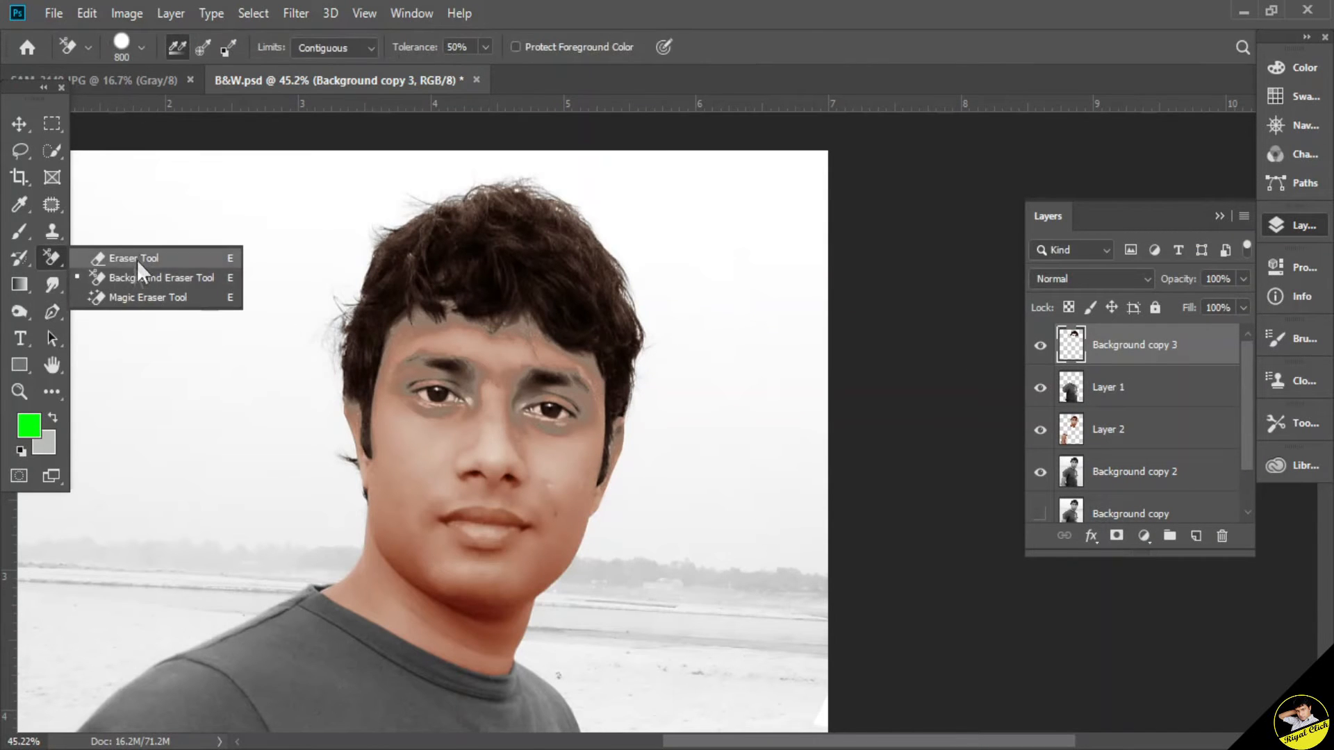
{"action": "left_click", "coordinate": [136, 260]}
{"action": "right_click", "coordinate": [459, 392]}
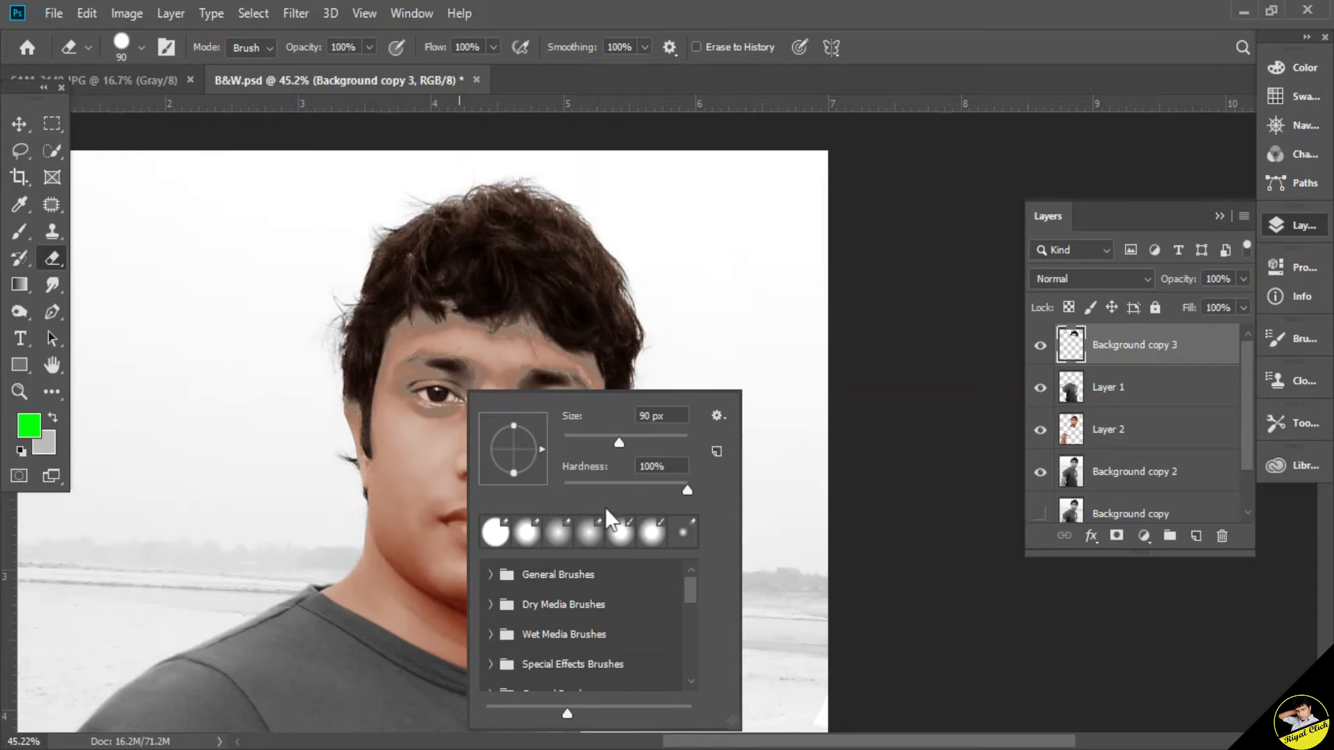
{"action": "left_click", "coordinate": [442, 434]}
{"action": "mouse_move", "coordinate": [443, 427]}
{"action": "left_mouse_down"}
{"action": "mouse_move", "coordinate": [397, 394]}
{"action": "mouse_move", "coordinate": [414, 380]}
{"action": "mouse_move", "coordinate": [461, 392]}
{"action": "mouse_move", "coordinate": [470, 419]}
{"action": "left_mouse_up"}
{"action": "mouse_move", "coordinate": [480, 341]}
{"action": "left_mouse_down"}
{"action": "mouse_move", "coordinate": [419, 344]}
{"action": "mouse_move", "coordinate": [385, 363]}
{"action": "mouse_move", "coordinate": [417, 379]}
{"action": "left_mouse_up"}
{"action": "mouse_move", "coordinate": [579, 416]}
{"action": "left_mouse_down"}
{"action": "mouse_move", "coordinate": [537, 409]}
{"action": "mouse_move", "coordinate": [558, 394]}
{"action": "mouse_move", "coordinate": [543, 395]}
{"action": "mouse_move", "coordinate": [522, 418]}
{"action": "mouse_move", "coordinate": [525, 398]}
{"action": "mouse_move", "coordinate": [541, 427]}
{"action": "mouse_move", "coordinate": [573, 425]}
{"action": "left_mouse_up"}
{"action": "mouse_move", "coordinate": [494, 376]}
{"action": "left_mouse_down"}
{"action": "mouse_move", "coordinate": [589, 366]}
{"action": "mouse_move", "coordinate": [557, 357]}
{"action": "mouse_move", "coordinate": [596, 365]}
{"action": "mouse_move", "coordinate": [592, 428]}
{"action": "mouse_move", "coordinate": [612, 449]}
{"action": "mouse_move", "coordinate": [552, 451]}
{"action": "mouse_move", "coordinate": [584, 368]}
{"action": "mouse_move", "coordinate": [579, 378]}
{"action": "mouse_move", "coordinate": [522, 334]}
{"action": "mouse_move", "coordinate": [544, 353]}
{"action": "mouse_move", "coordinate": [484, 338]}
{"action": "mouse_move", "coordinate": [496, 328]}
{"action": "mouse_move", "coordinate": [400, 346]}
{"action": "left_mouse_up"}
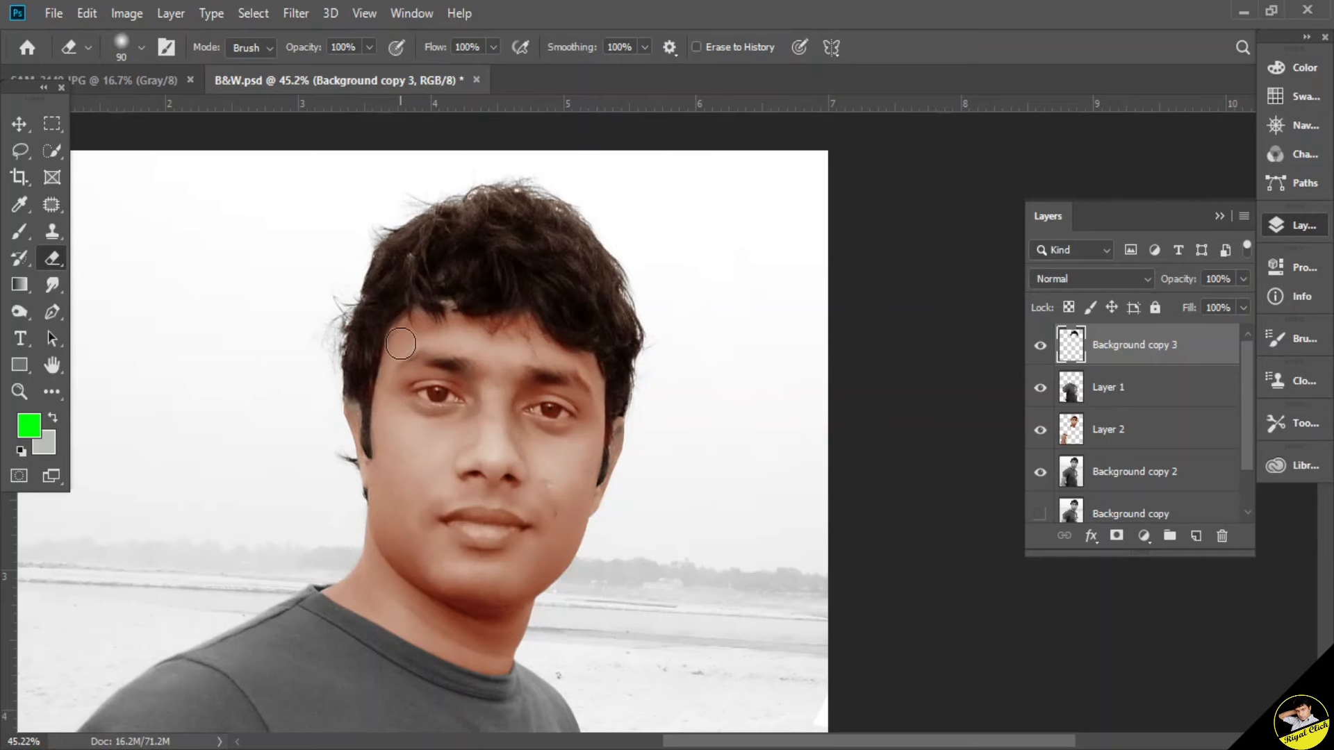
{"action": "mouse_move", "coordinate": [363, 477]}
{"action": "left_mouse_down"}
{"action": "mouse_move", "coordinate": [345, 409]}
{"action": "mouse_move", "coordinate": [337, 441]}
{"action": "mouse_move", "coordinate": [355, 478]}
{"action": "left_mouse_up"}
{"action": "left_click_drag", "start_coordinate": [625, 426], "coordinate": [628, 452]}
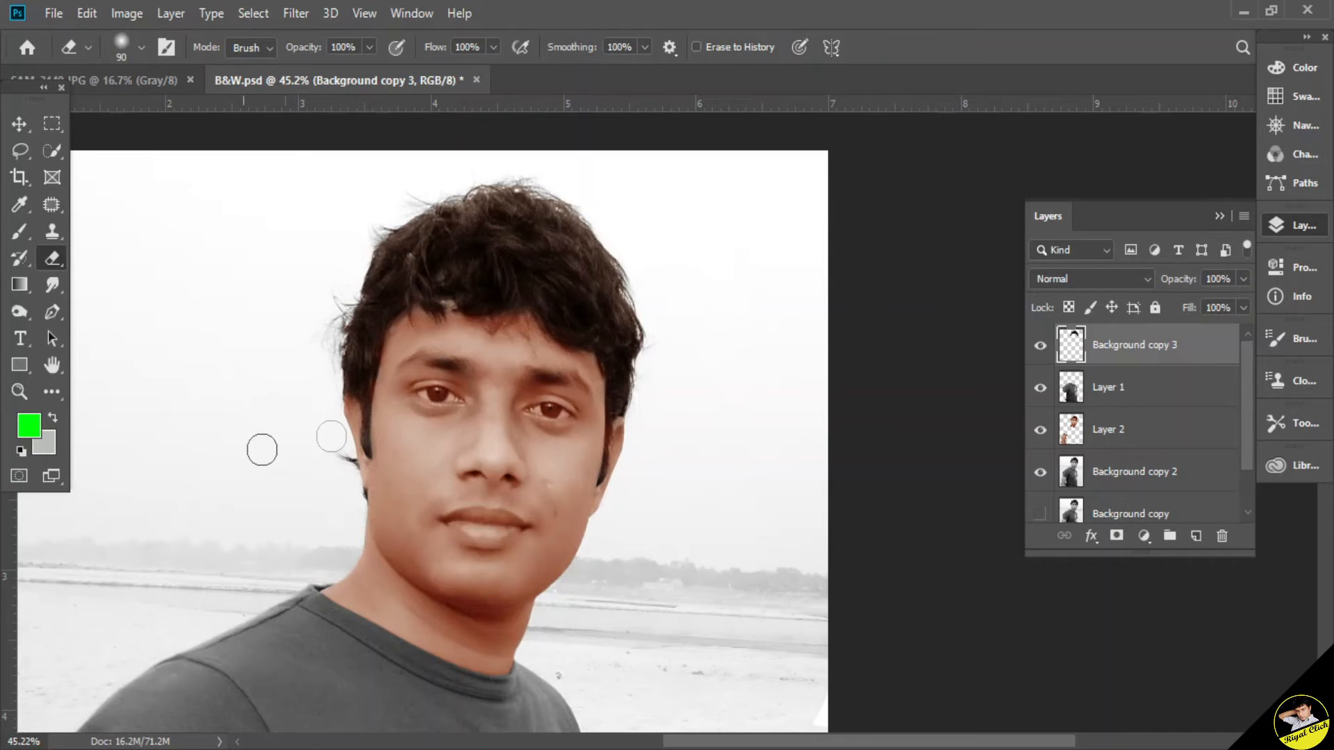
Reduce the Eraser to 25 px and clean the gray fringe along the sideburn beside the ear.
{"action": "scroll", "coordinate": [442, 496], "scroll_direction": "down", "scroll_amount": 1}
{"action": "scroll", "coordinate": [441, 490], "scroll_direction": "down", "scroll_amount": 5}
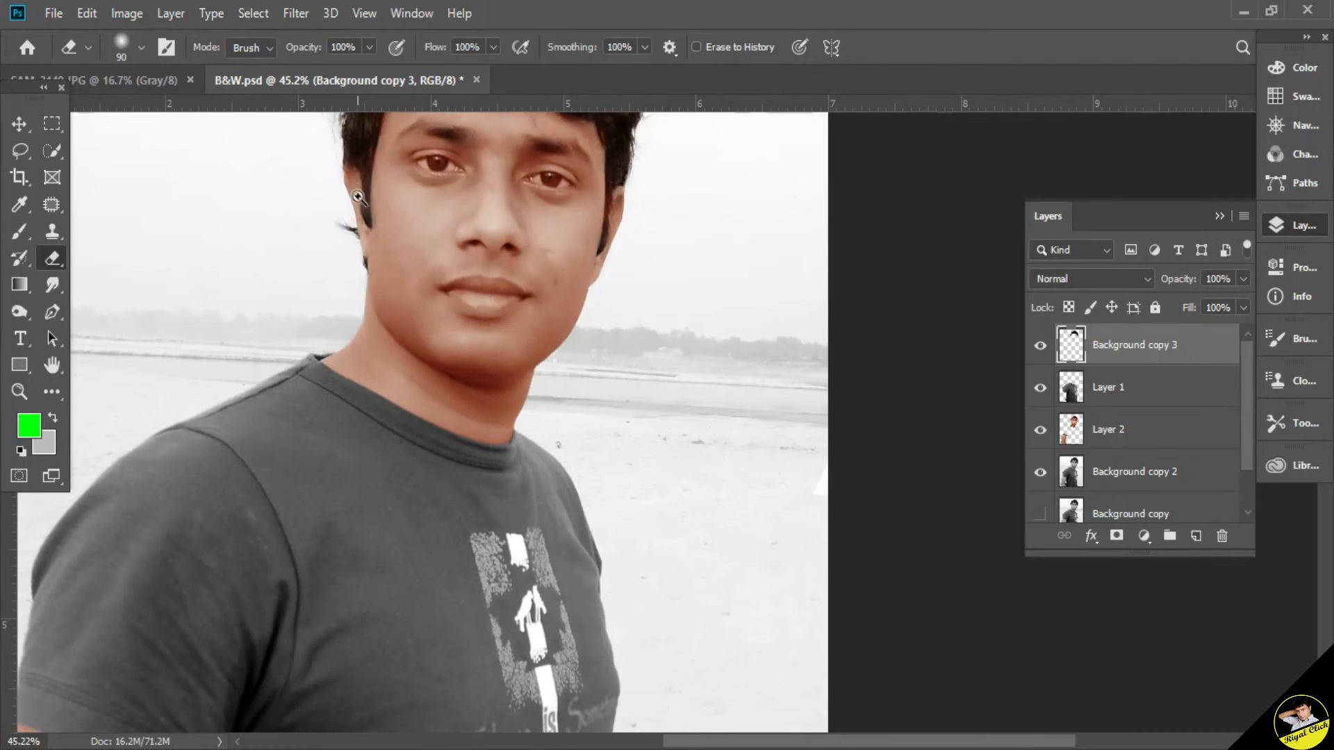
{"action": "scroll", "coordinate": [358, 197], "scroll_direction": "up", "scroll_amount": 5}
{"action": "scroll", "coordinate": [462, 185], "scroll_direction": "up", "scroll_amount": 3}
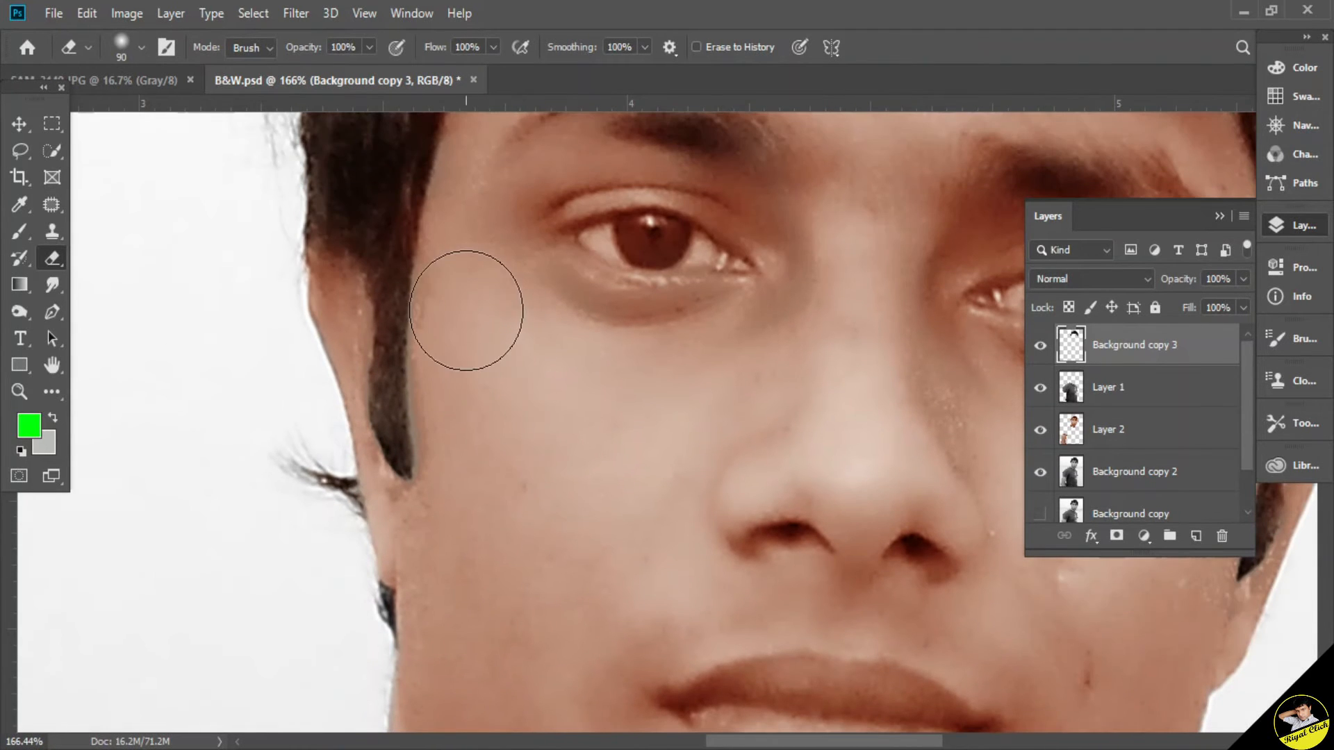
{"action": "key", "text": "bracketleft"}
{"action": "key", "text": "bracketleft"}
{"action": "key", "text": "bracketleft"}
{"action": "key", "text": "bracketleft"}
{"action": "key", "text": "bracketleft"}
{"action": "key", "text": "bracketleft"}
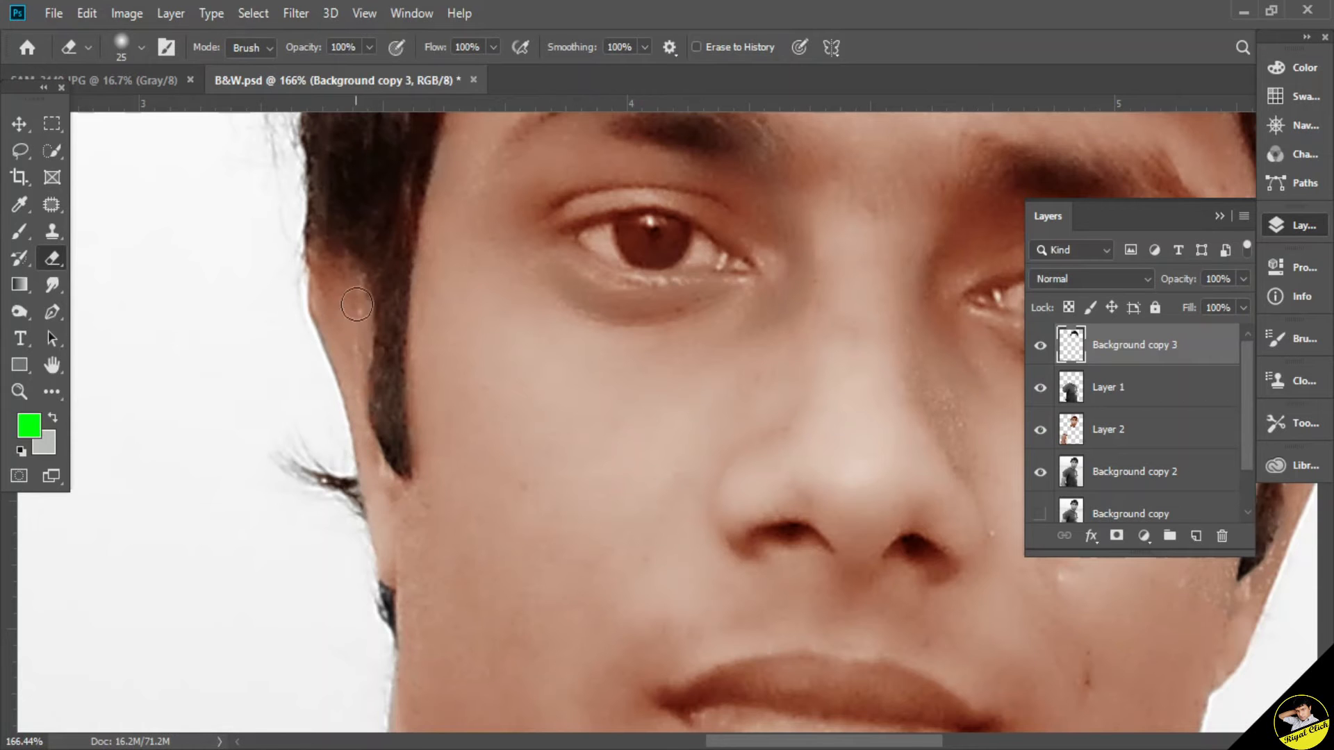
Erase the remaining gray patch under the fringe at the hairline above the forehead.
{"action": "scroll", "coordinate": [605, 309], "scroll_direction": "up", "scroll_amount": 1}
{"action": "scroll", "coordinate": [739, 366], "scroll_direction": "up", "scroll_amount": 5}
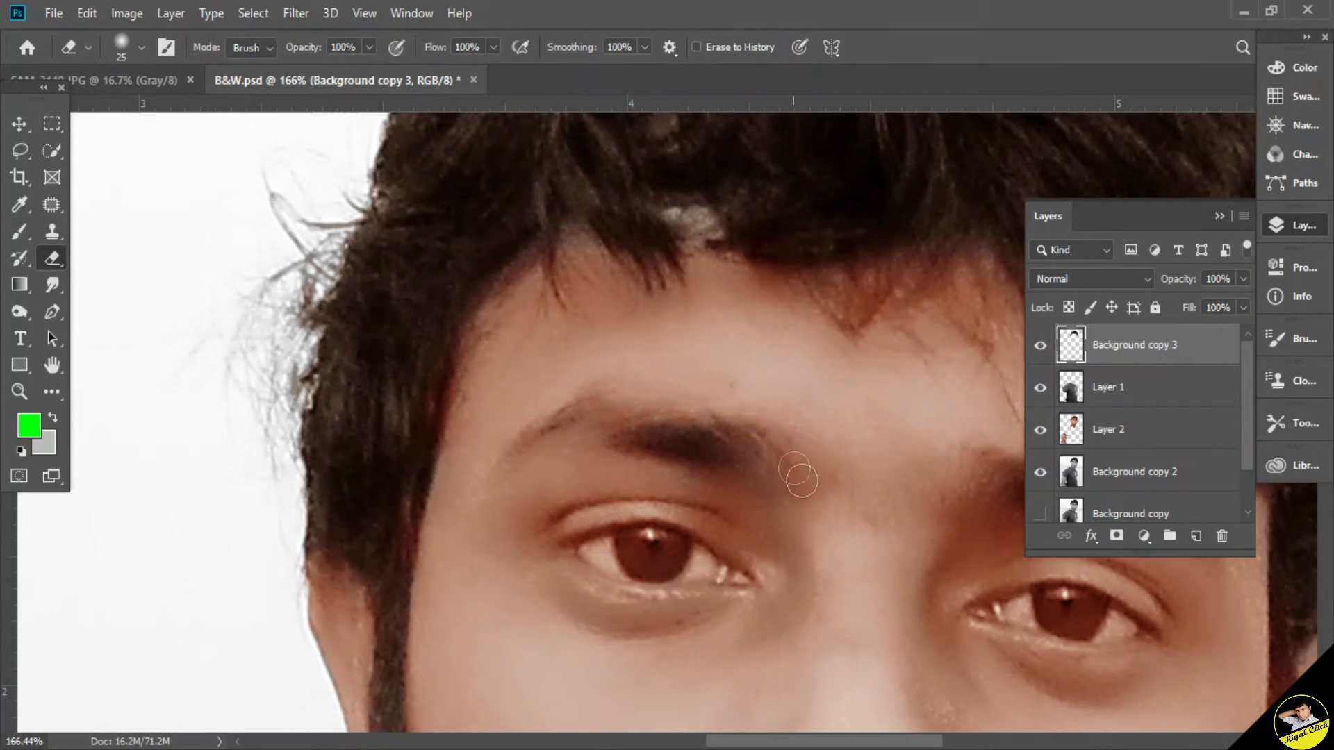
{"action": "scroll", "coordinate": [521, 333], "scroll_direction": "right", "scroll_amount": 4}
{"action": "scroll", "coordinate": [730, 426], "scroll_direction": "right", "scroll_amount": 2}
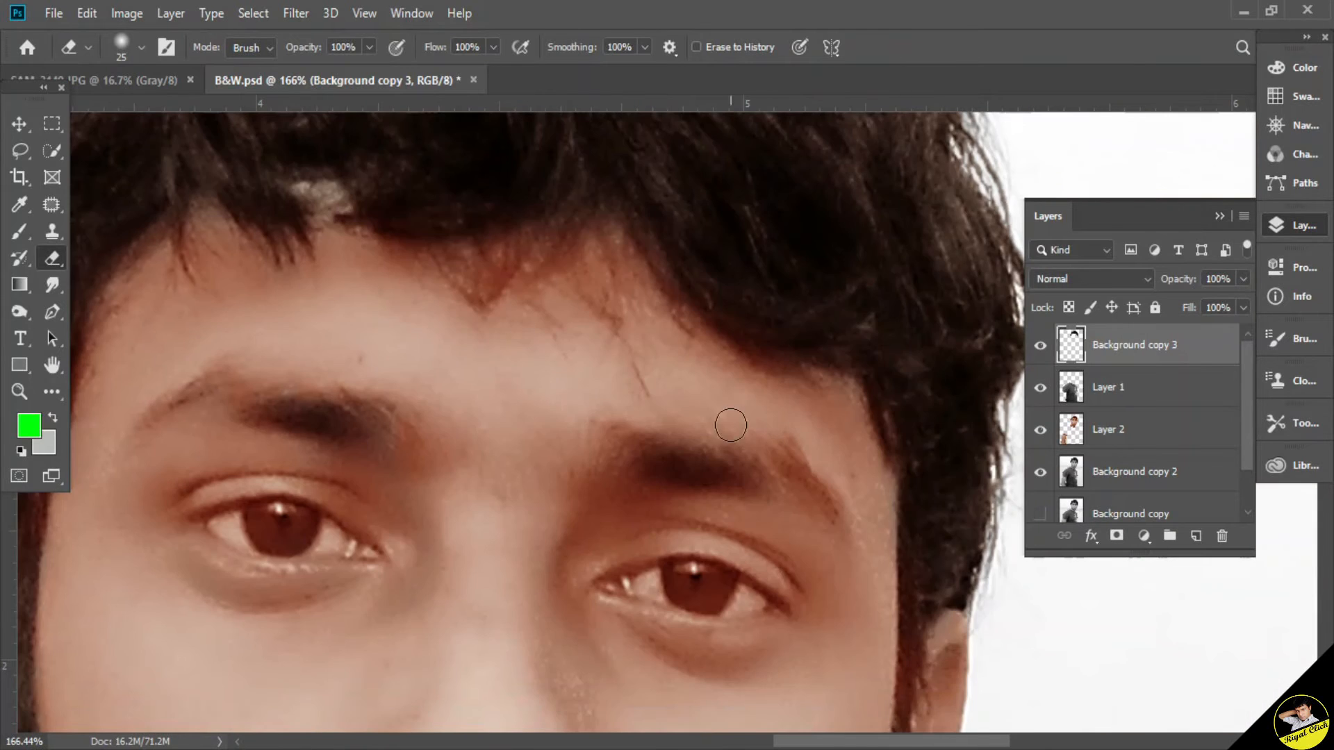
{"action": "scroll", "coordinate": [519, 435], "scroll_direction": "left", "scroll_amount": 2}
{"action": "scroll", "coordinate": [519, 435], "scroll_direction": "up", "scroll_amount": 3}
{"action": "mouse_move", "coordinate": [454, 364]}
{"action": "left_mouse_down"}
{"action": "mouse_move", "coordinate": [420, 358]}
{"action": "mouse_move", "coordinate": [452, 376]}
{"action": "left_mouse_up"}
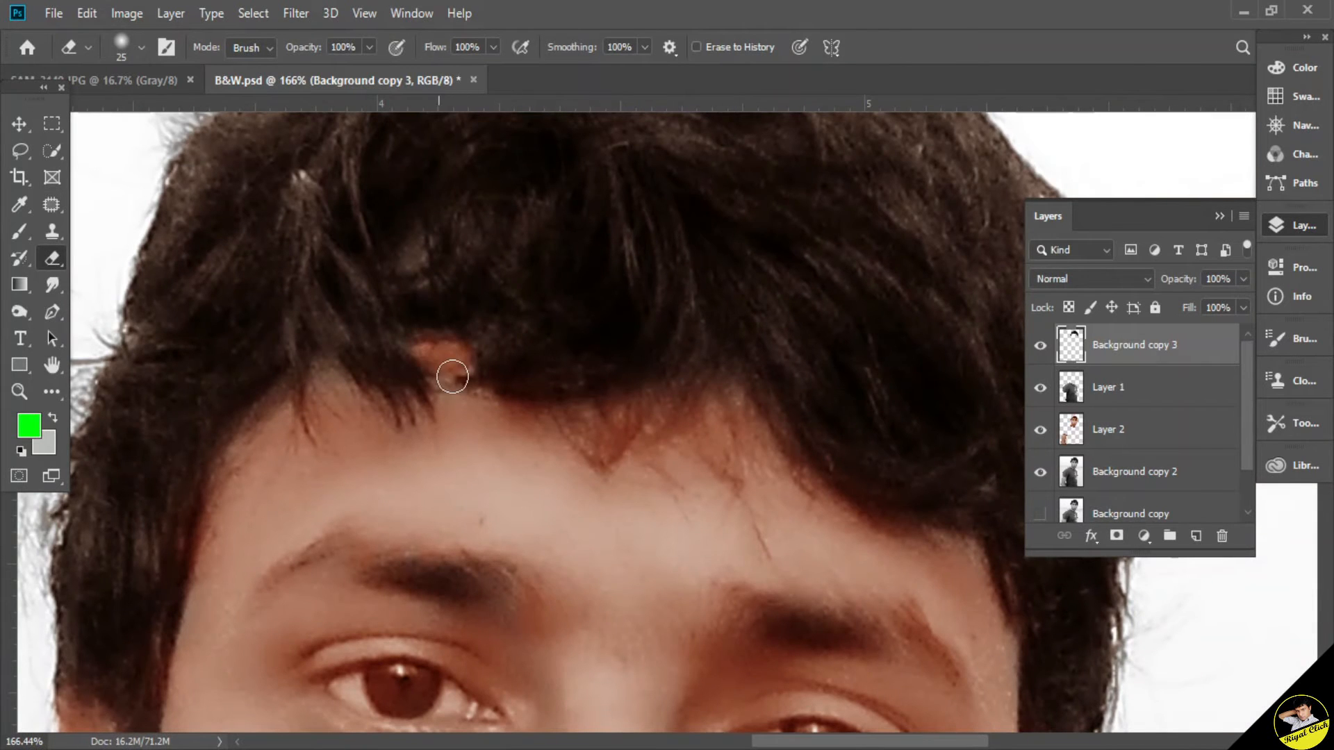
{"action": "scroll", "coordinate": [361, 528], "scroll_direction": "up", "scroll_amount": 3}
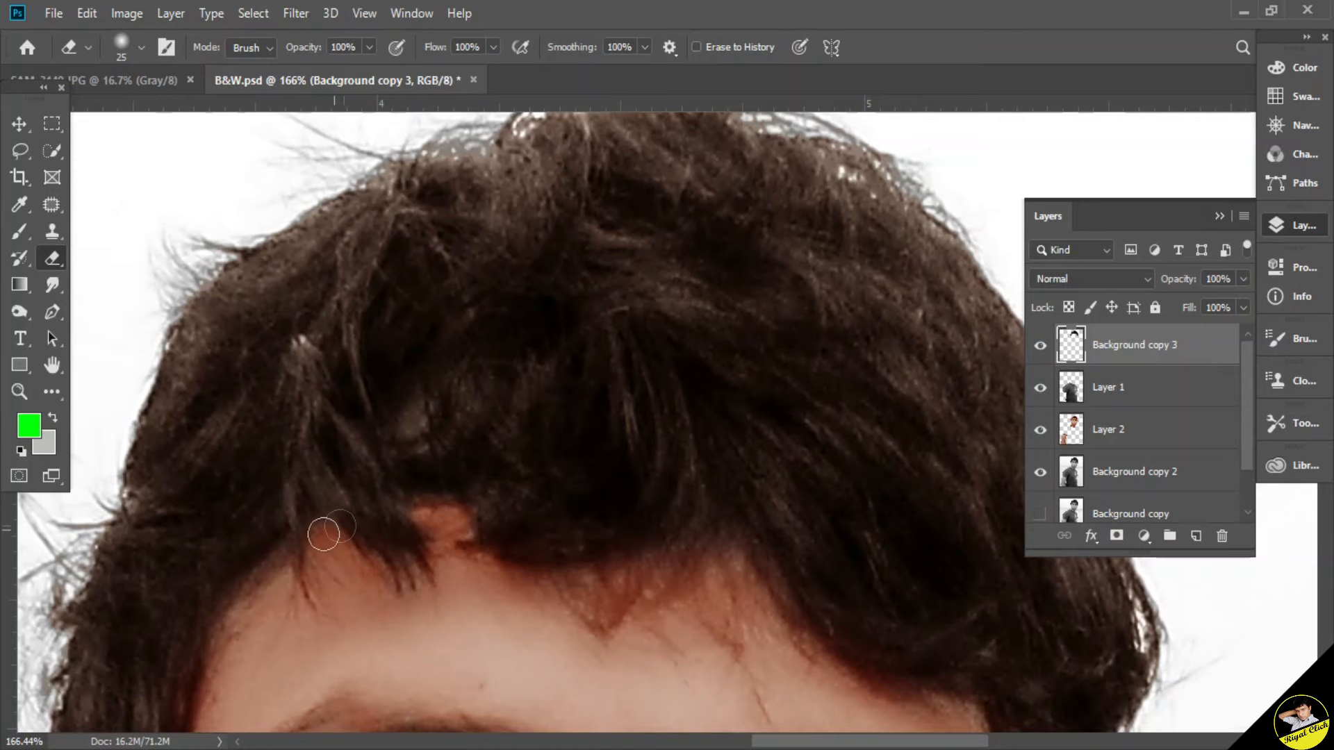
Tint the shirt on Layer 1 blue with a midtones Color Balance of -51, -38, +41.
{"action": "key", "text": "ctrl+minus"}
{"action": "key", "text": "ctrl+minus"}
{"action": "key", "text": "ctrl+minus"}
{"action": "key", "text": "ctrl+minus"}
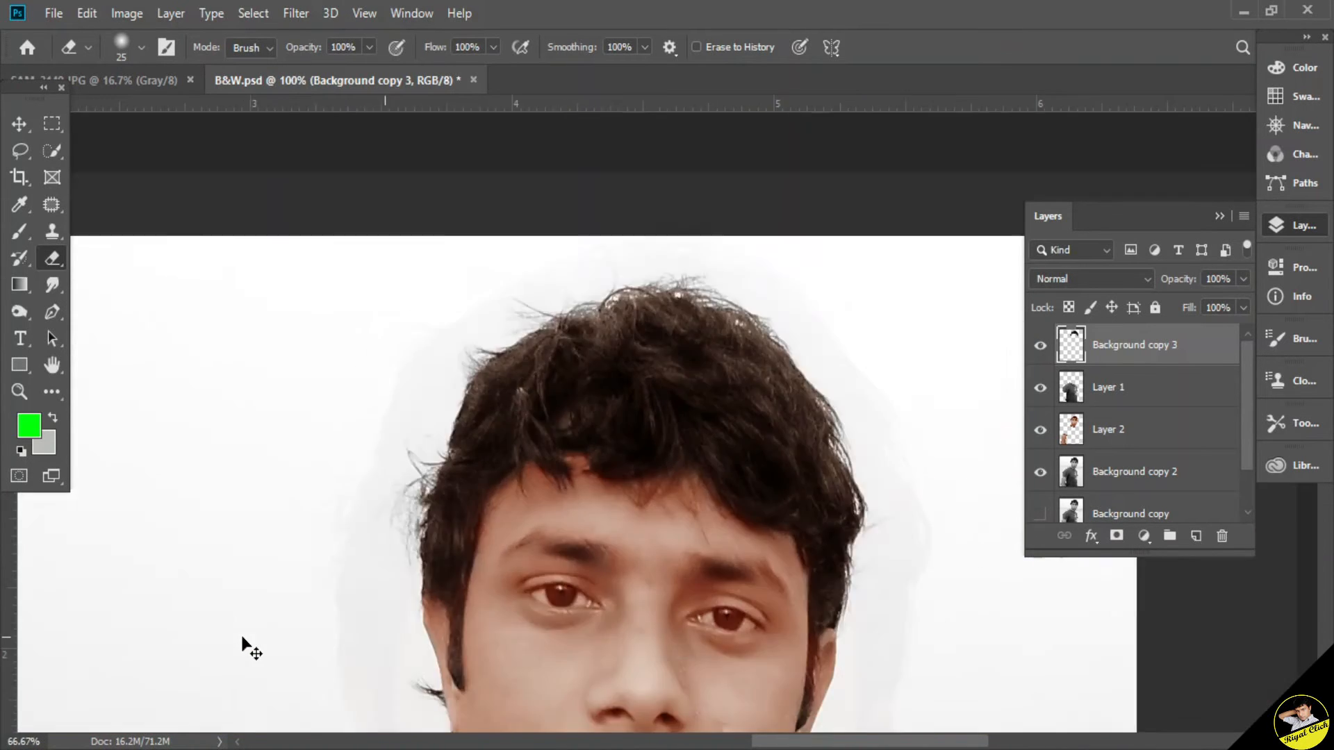
{"action": "scroll", "coordinate": [643, 541], "scroll_direction": "down", "scroll_amount": 7}
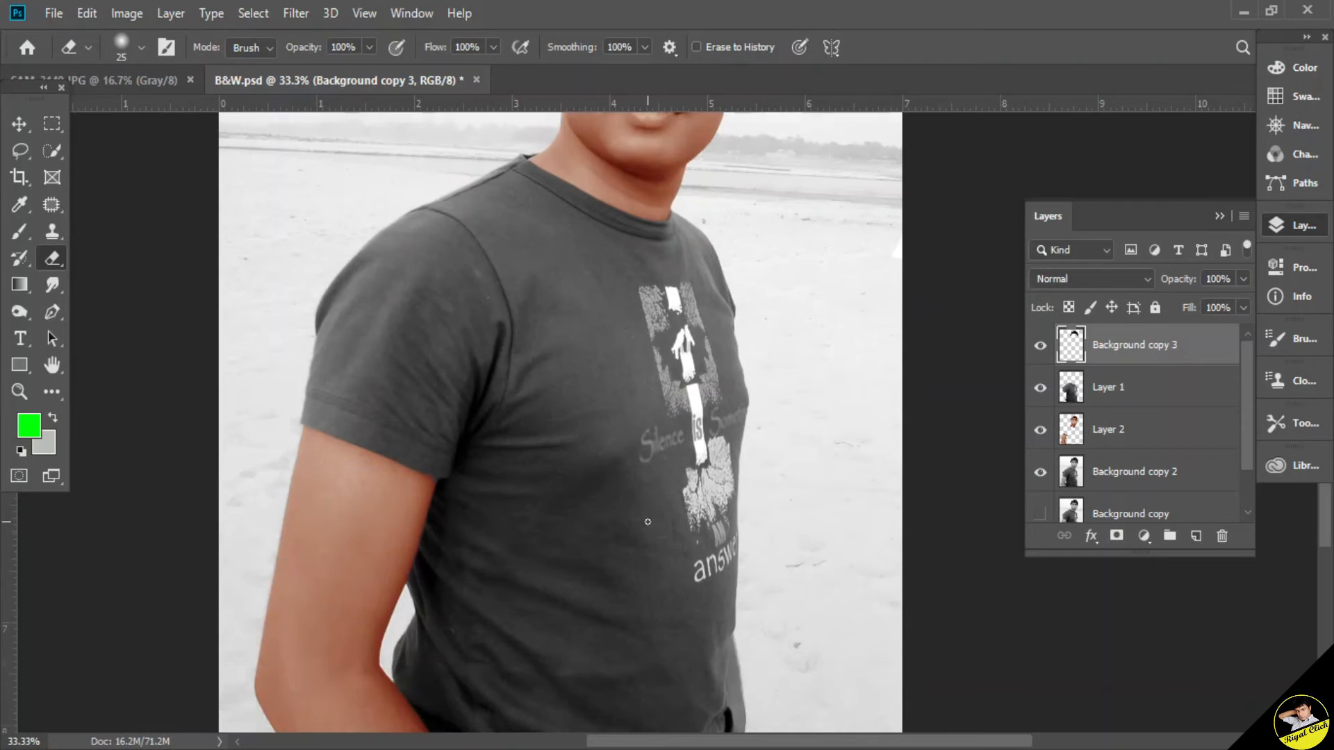
{"action": "scroll", "coordinate": [645, 521], "scroll_direction": "up", "scroll_amount": 7}
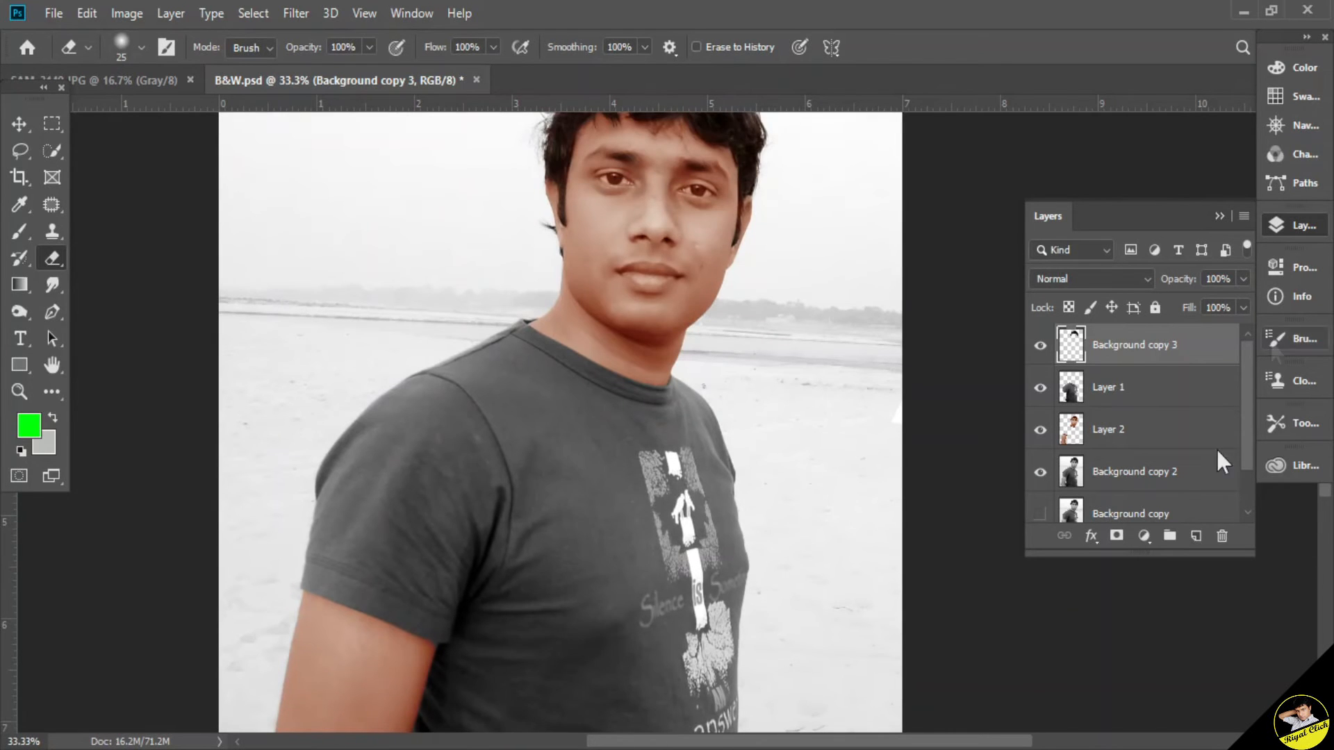
{"action": "left_click", "coordinate": [1124, 392]}
{"action": "key", "text": "ctrl+minus"}
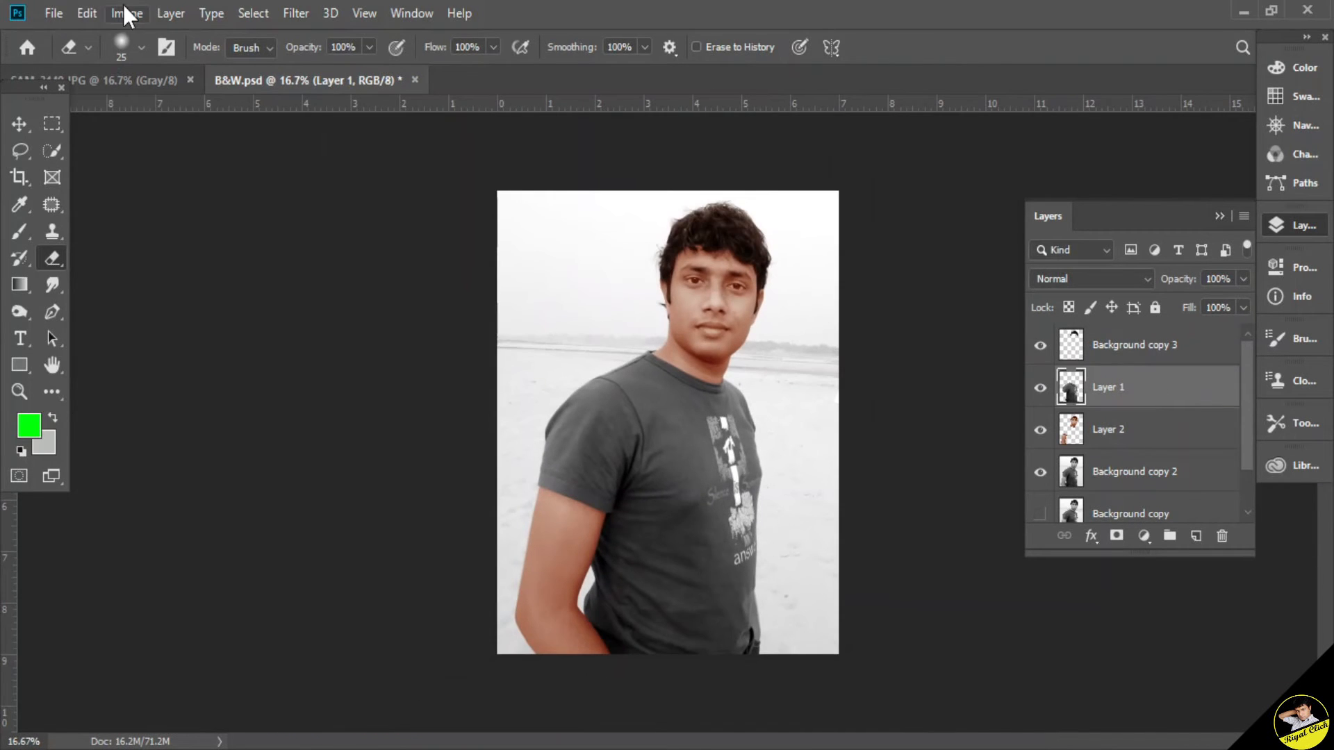
{"action": "left_click", "coordinate": [127, 14]}
{"action": "mouse_move", "coordinate": [173, 65]}
{"action": "left_click", "coordinate": [447, 209]}
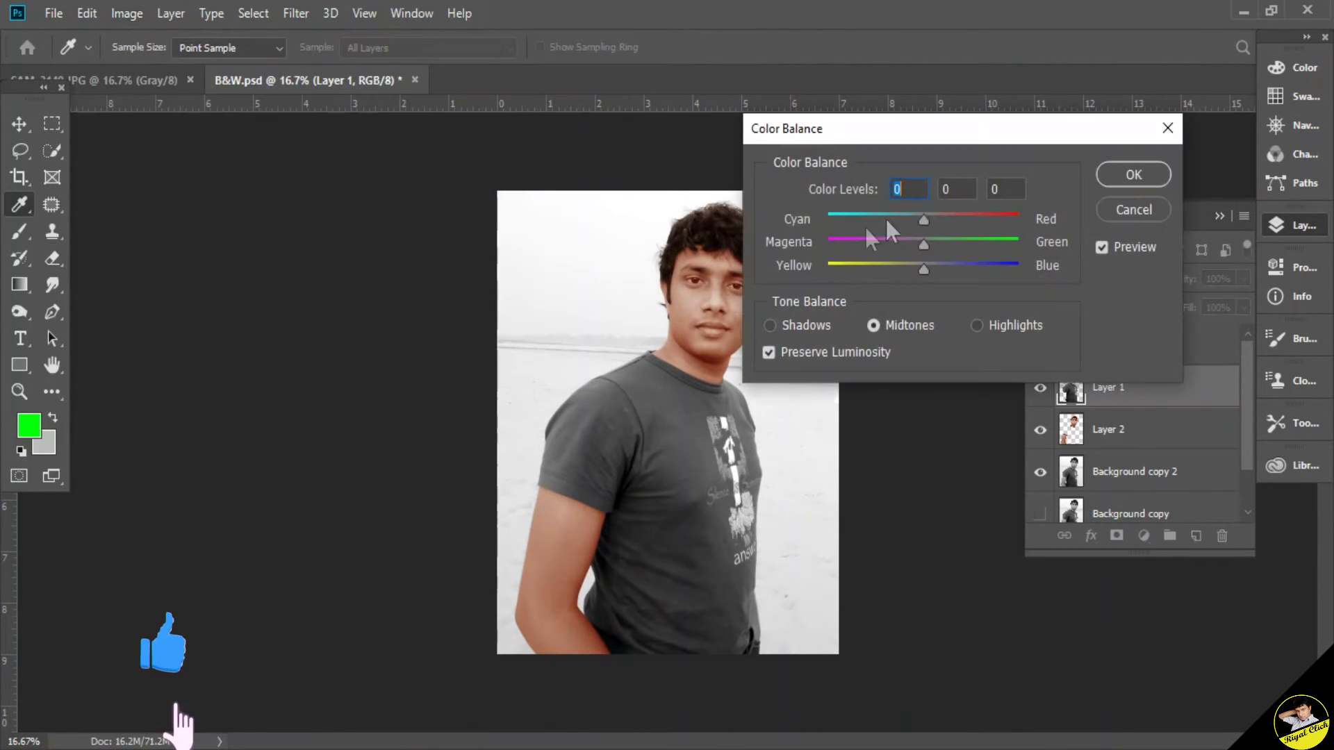
{"action": "left_click_drag", "start_coordinate": [931, 269], "coordinate": [980, 274]}
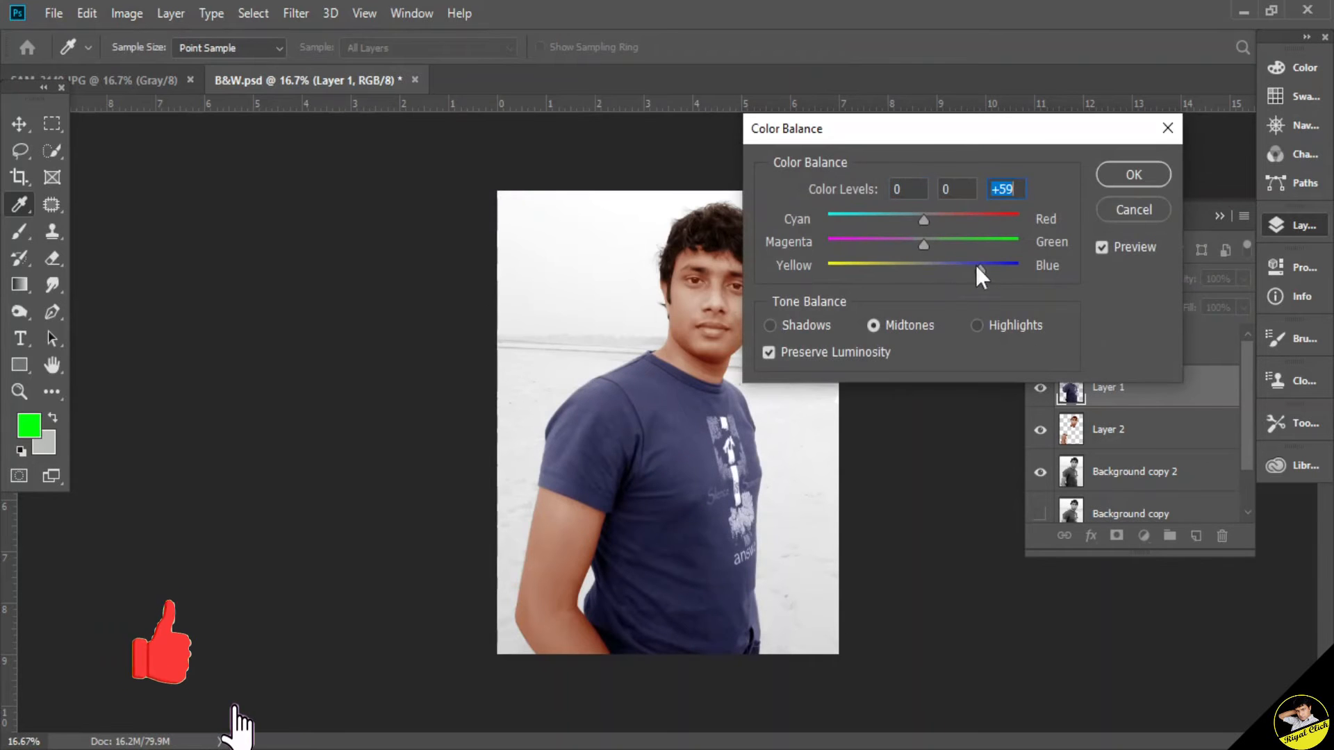
{"action": "left_click_drag", "start_coordinate": [922, 219], "coordinate": [874, 221]}
{"action": "left_click_drag", "start_coordinate": [979, 269], "coordinate": [888, 220]}
{"action": "left_click", "coordinate": [874, 215]}
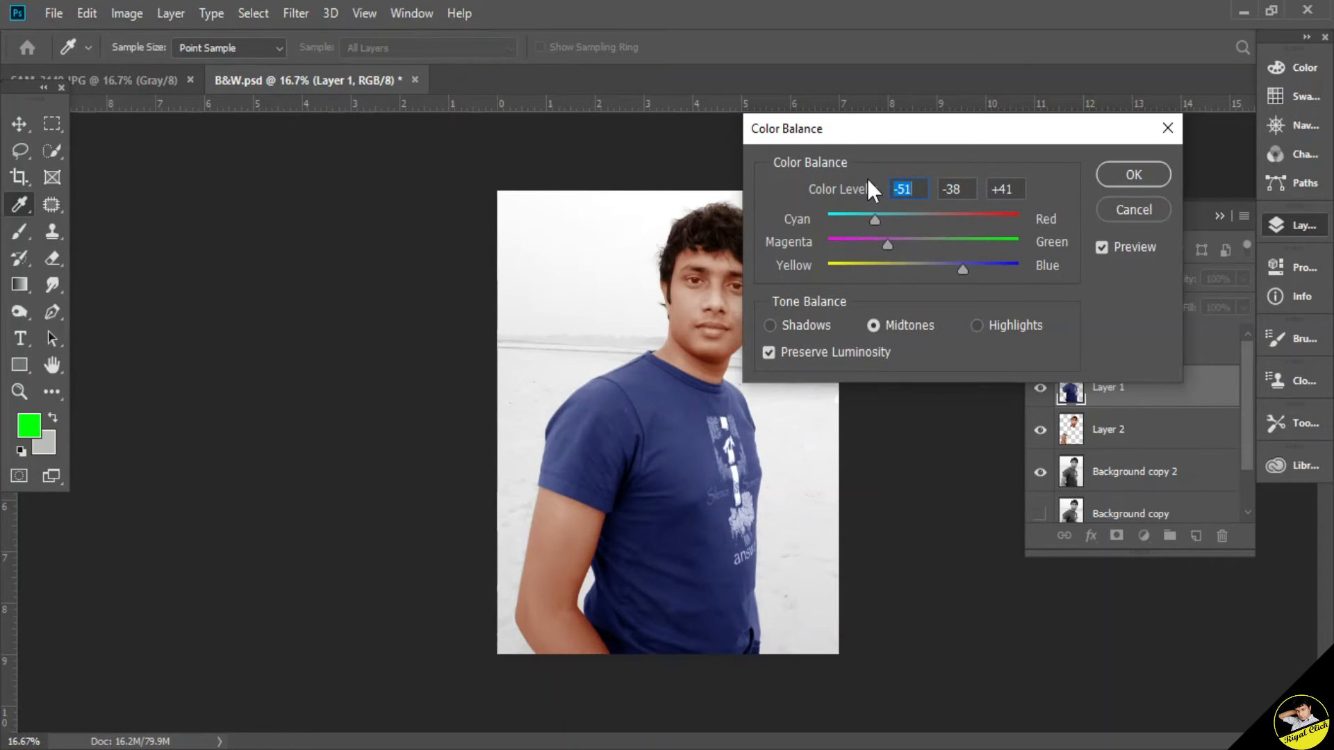
{"action": "left_click", "coordinate": [1140, 174]}
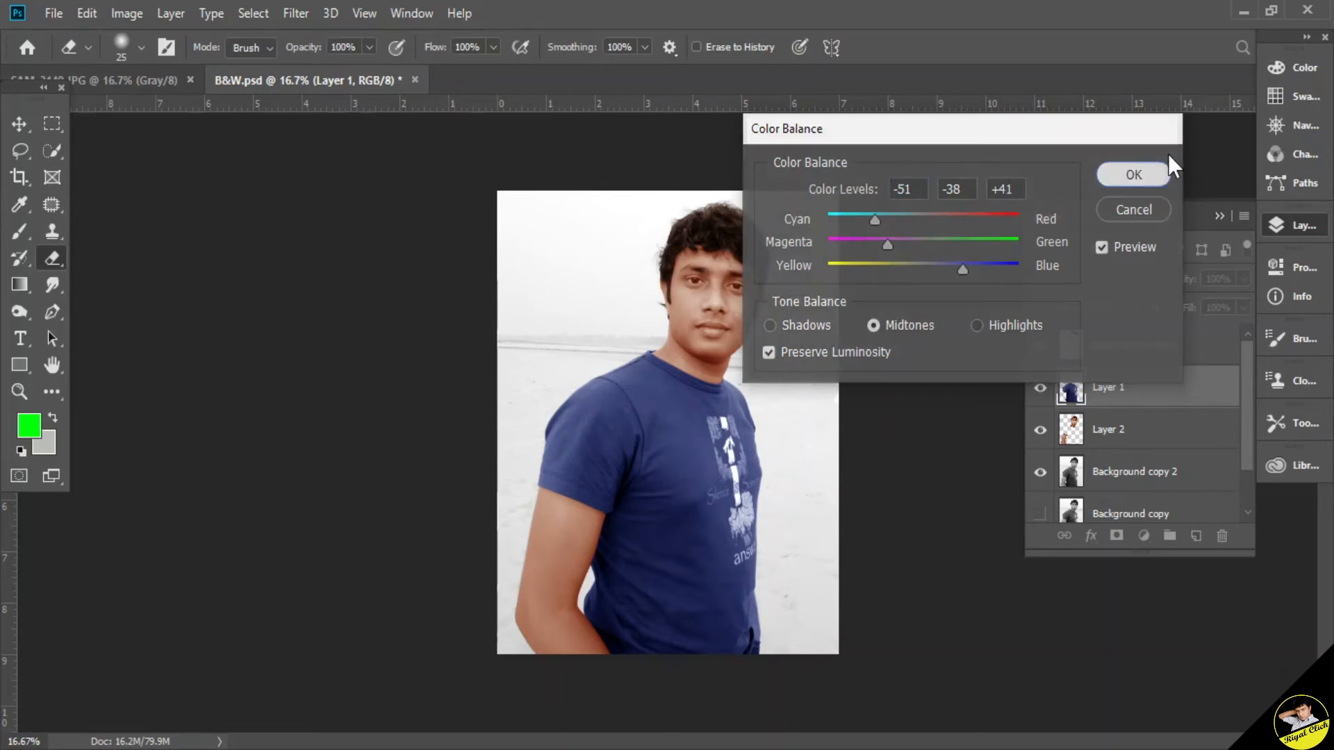
Apply Selective Color to the Blacks of the Background copy 3 hair layer with Cyan +6%.
{"action": "left_click", "coordinate": [1120, 348]}
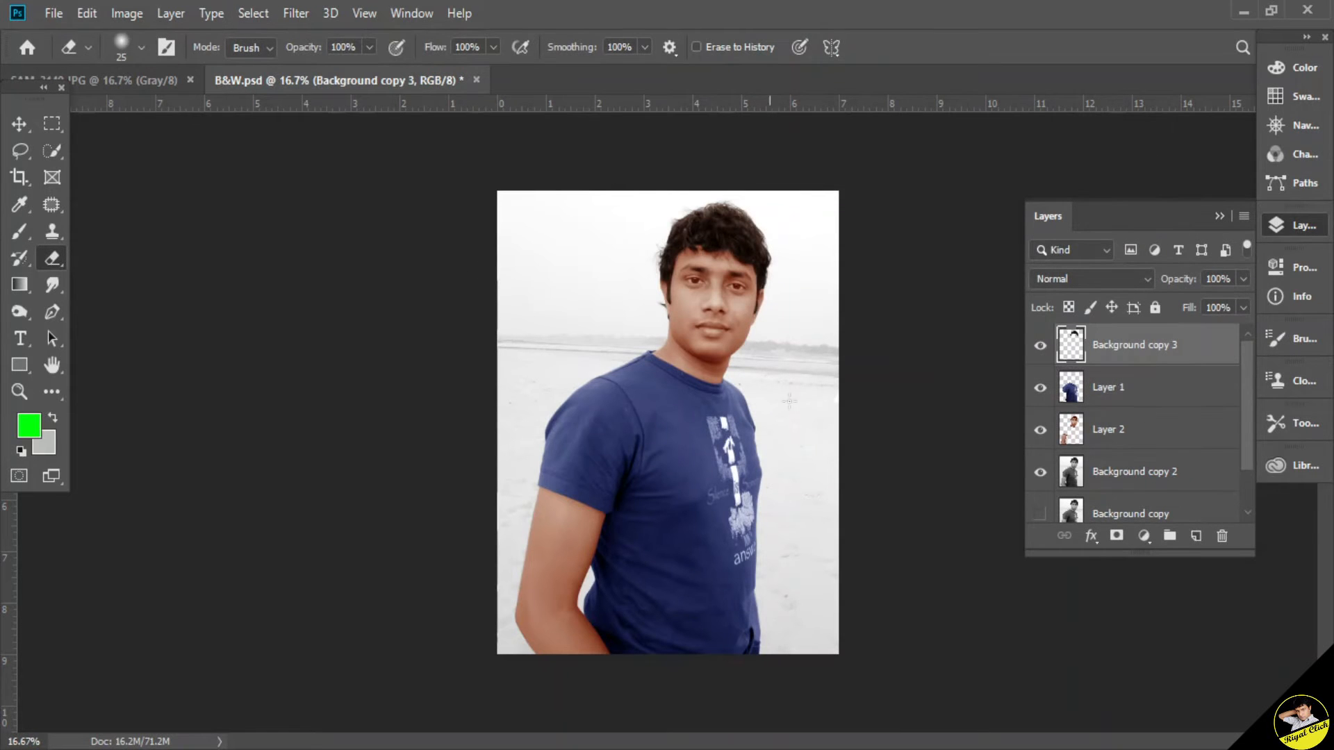
{"action": "left_click", "coordinate": [126, 15]}
{"action": "mouse_move", "coordinate": [167, 68]}
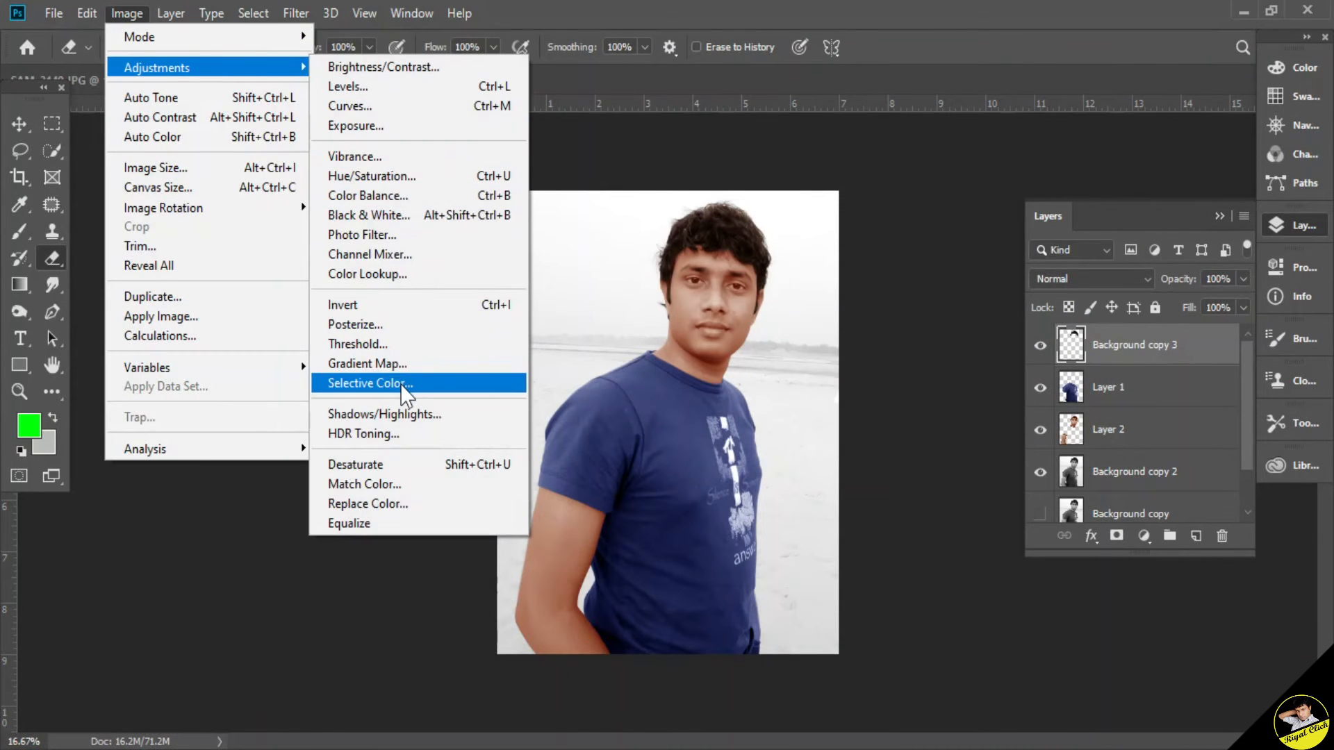
{"action": "left_click", "coordinate": [368, 383]}
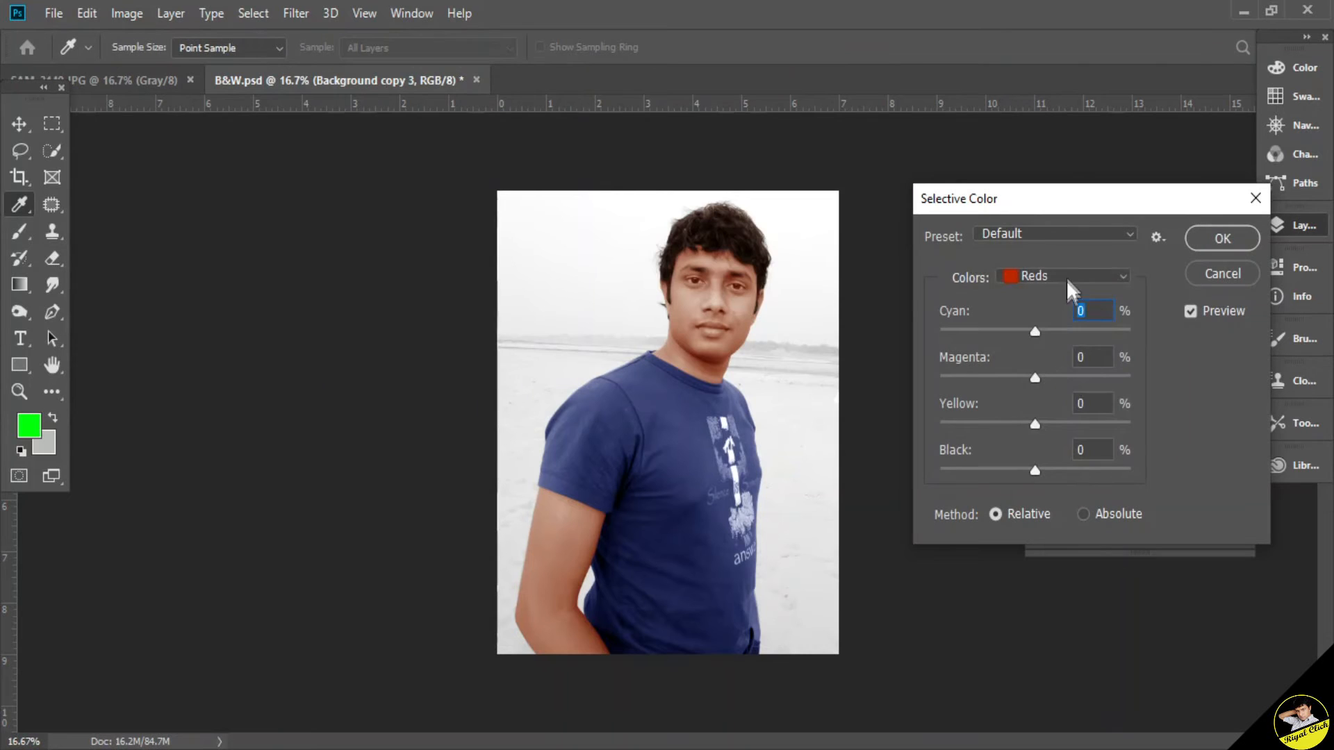
{"action": "left_click", "coordinate": [1067, 280]}
{"action": "left_click", "coordinate": [1054, 455]}
{"action": "left_click_drag", "start_coordinate": [1036, 332], "coordinate": [1041, 331]}
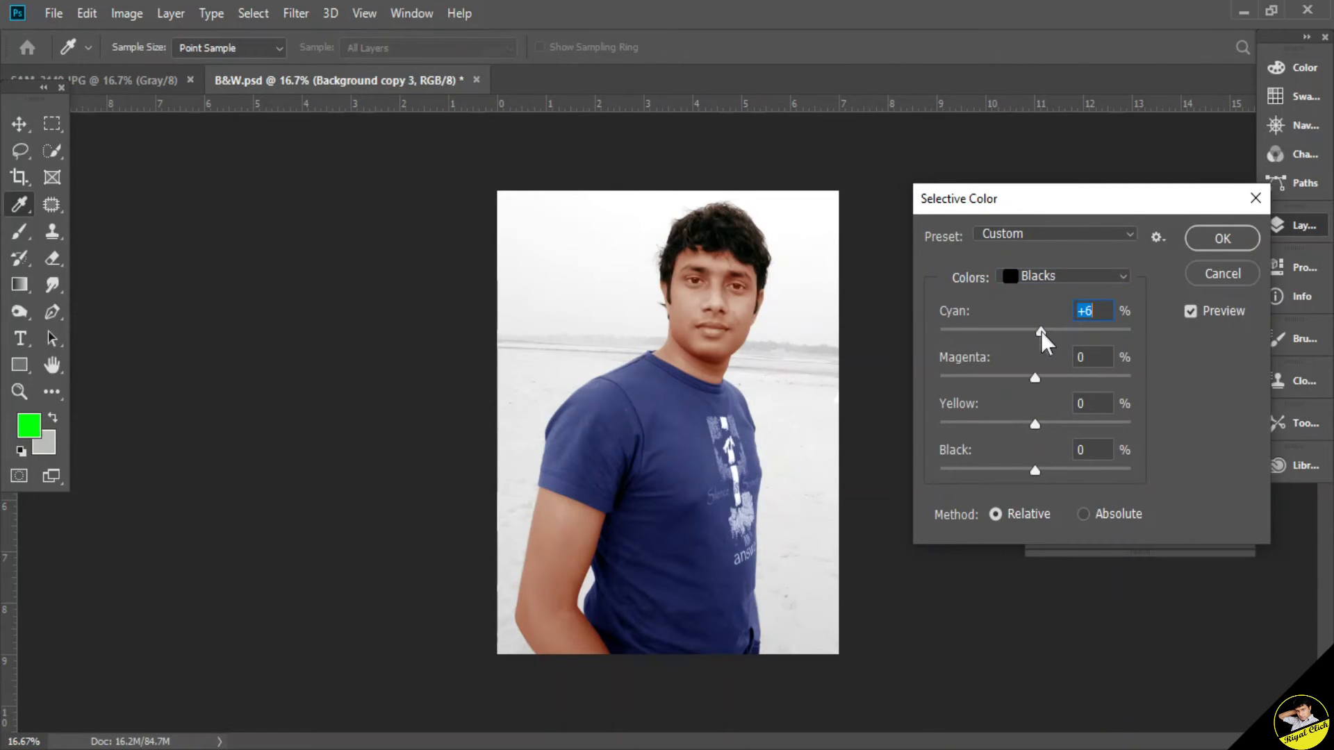
{"action": "left_click_drag", "start_coordinate": [1032, 469], "coordinate": [1036, 470]}
{"action": "left_click", "coordinate": [1222, 238]}
{"action": "key", "text": "e"}
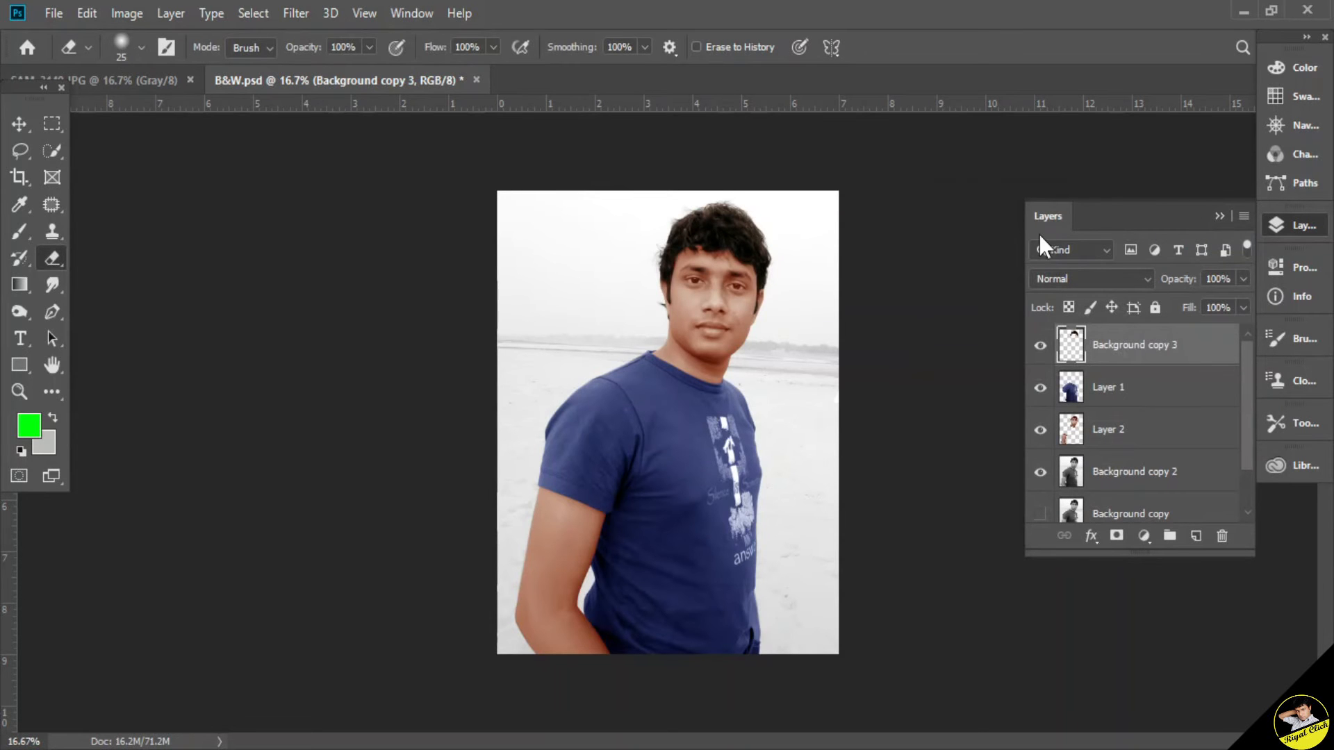
Apply Selective Color to the skin on Layer 2, lowering Black and Cyan slightly and raising Yellow slightly.
{"action": "left_click_drag", "start_coordinate": [783, 197], "coordinate": [819, 217]}
{"action": "left_click_drag", "start_coordinate": [825, 556], "coordinate": [713, 275]}
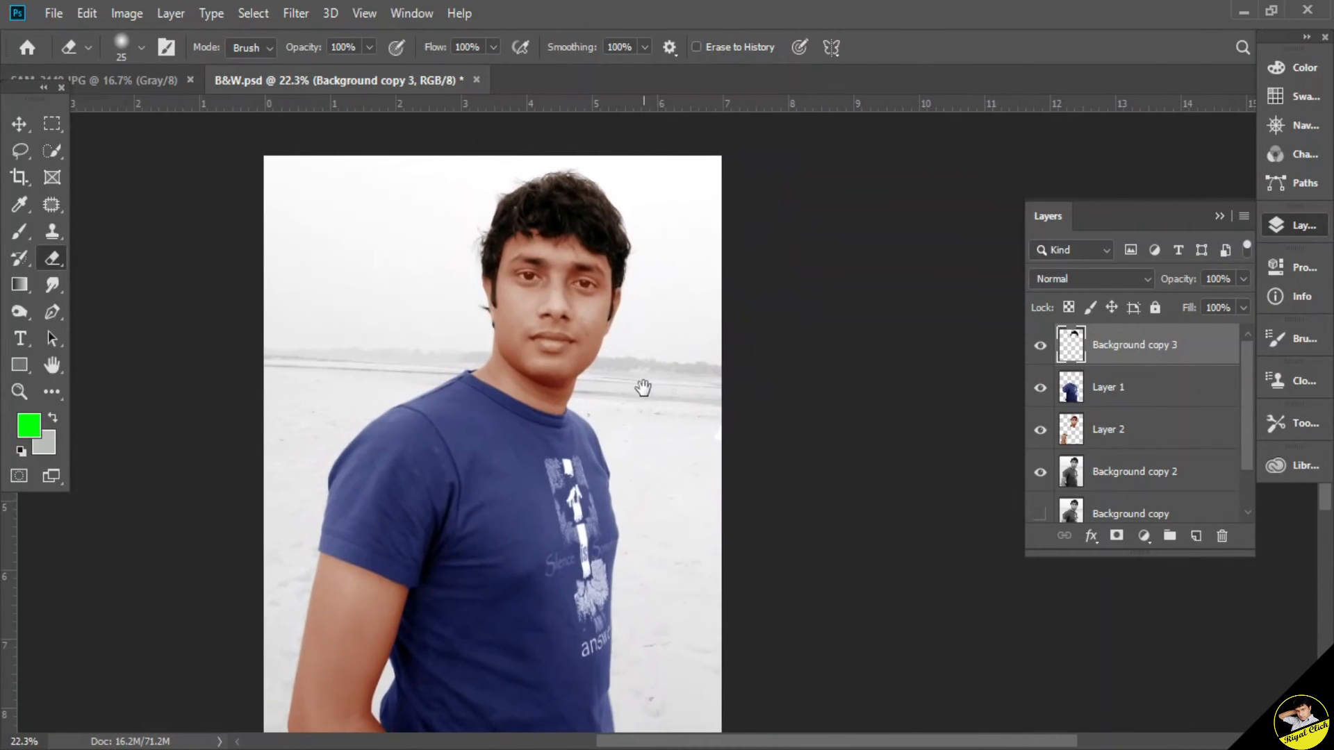
{"action": "left_click", "coordinate": [1091, 438]}
{"action": "left_click", "coordinate": [126, 13]}
{"action": "mouse_move", "coordinate": [189, 67]}
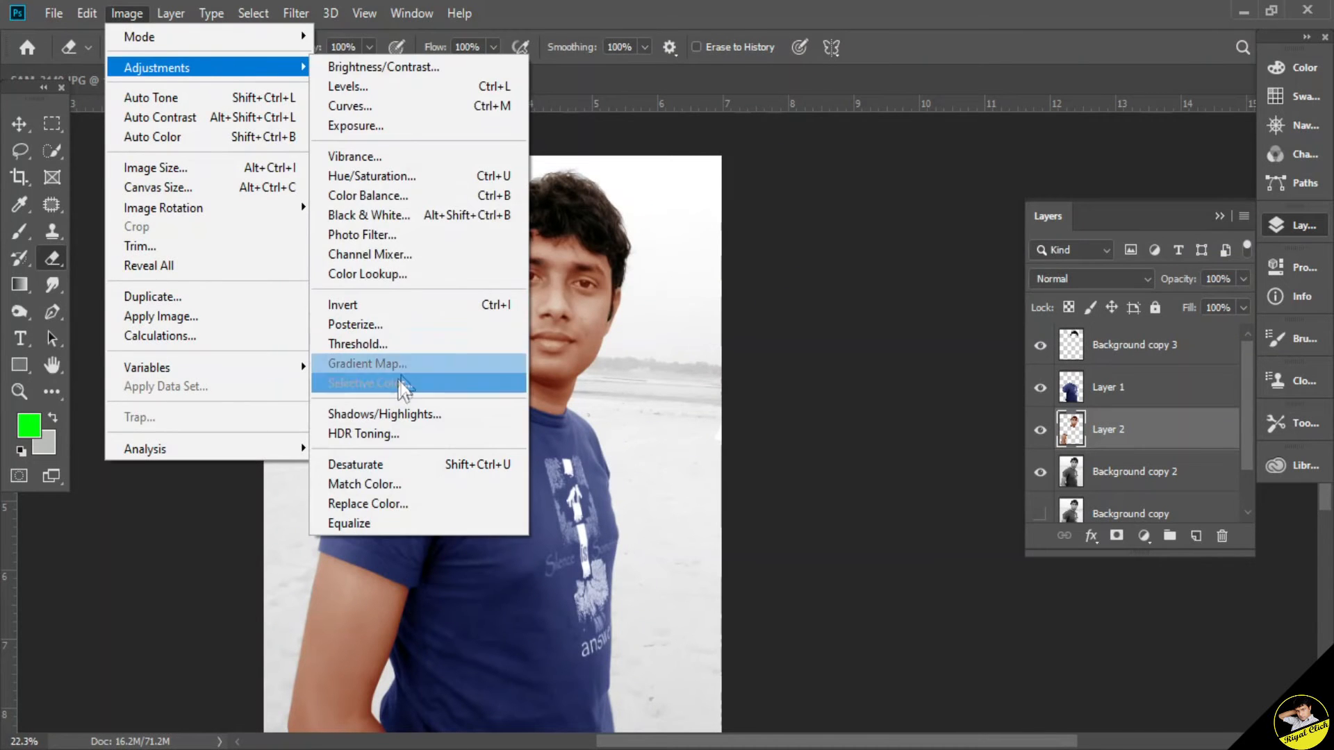
{"action": "left_click", "coordinate": [397, 376]}
{"action": "left_click_drag", "start_coordinate": [1035, 469], "coordinate": [1019, 469]}
{"action": "left_click_drag", "start_coordinate": [1035, 425], "coordinate": [1046, 424]}
{"action": "mouse_move", "coordinate": [1037, 338]}
{"action": "left_mouse_down"}
{"action": "mouse_move", "coordinate": [978, 339]}
{"action": "mouse_move", "coordinate": [1020, 338]}
{"action": "left_mouse_up"}
{"action": "left_click_drag", "start_coordinate": [1045, 422], "coordinate": [1043, 421]}
{"action": "left_click", "coordinate": [1206, 243]}
{"action": "key", "text": "e"}
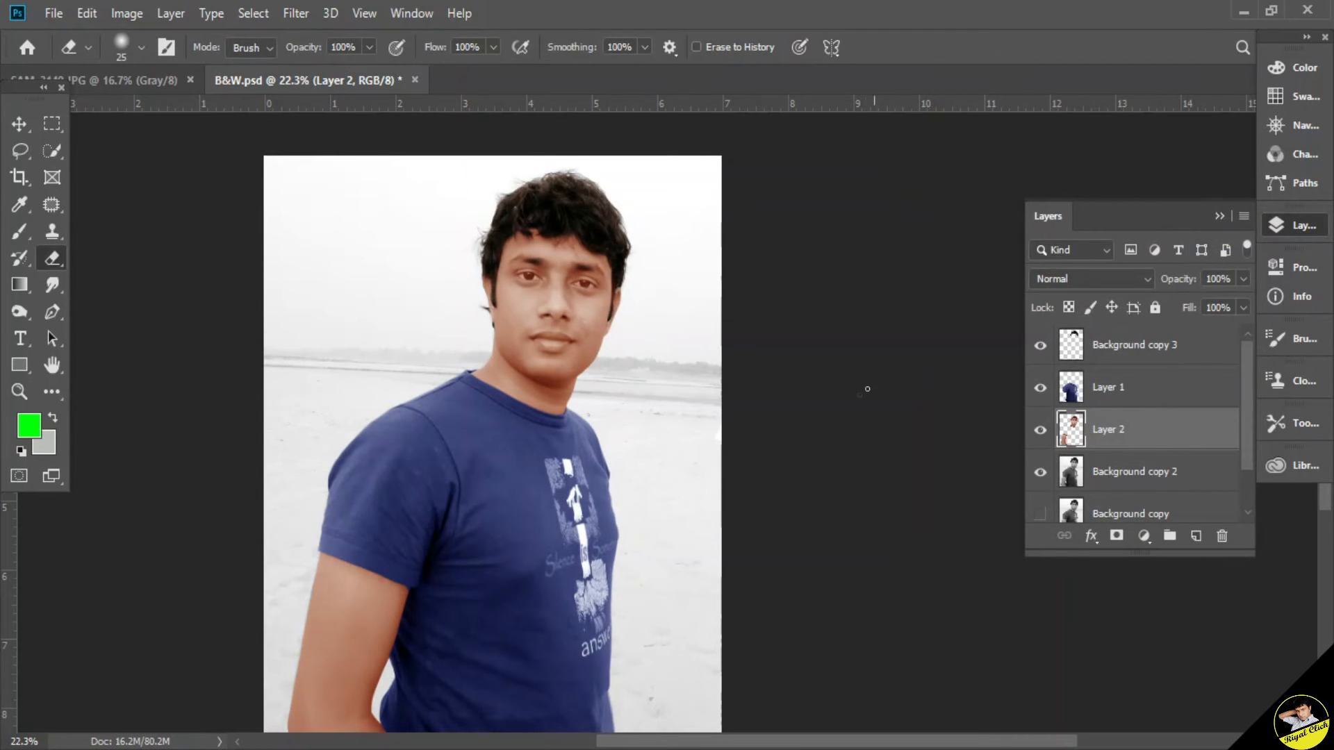
Apply Selective Color to the Neutrals of the Background copy 2 layer with Cyan +76%, Magenta -22%, Yellow +70% and Black +32%.
{"action": "scroll", "coordinate": [844, 417], "scroll_direction": "down", "scroll_amount": 4}
{"action": "scroll", "coordinate": [838, 408], "scroll_direction": "up", "scroll_amount": 2}
{"action": "mouse_move", "coordinate": [557, 298]}
{"action": "left_mouse_down"}
{"action": "mouse_move", "coordinate": [625, 336]}
{"action": "mouse_move", "coordinate": [595, 319]}
{"action": "mouse_move", "coordinate": [587, 295]}
{"action": "left_mouse_up"}
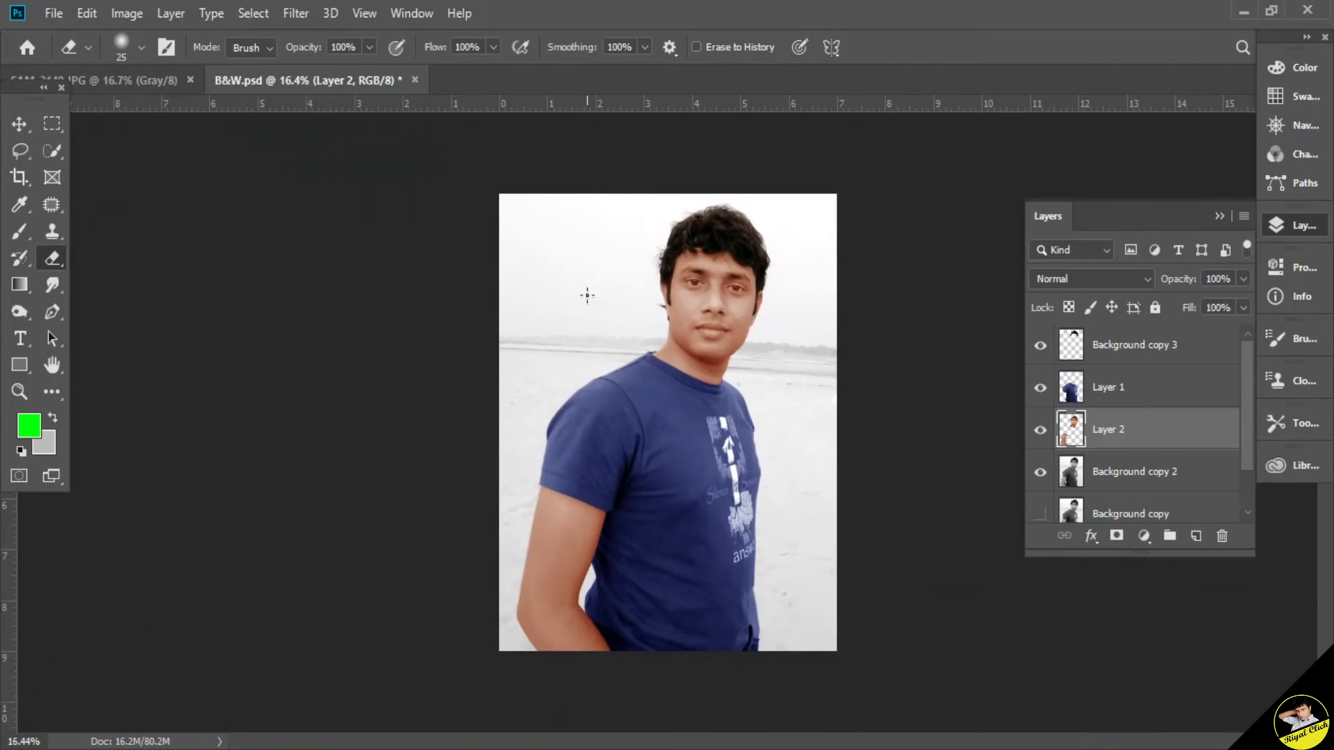
{"action": "left_click", "coordinate": [1172, 473]}
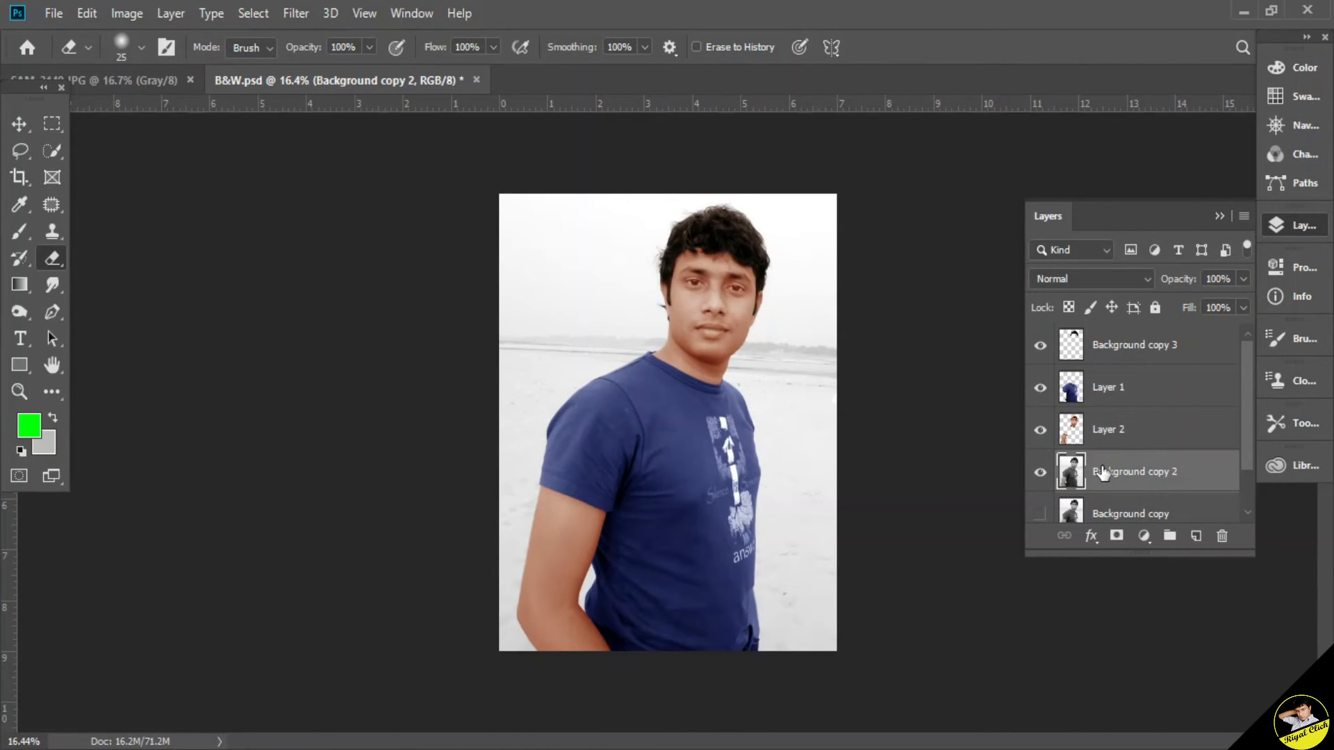
{"action": "left_click", "coordinate": [118, 14]}
{"action": "mouse_move", "coordinate": [170, 66]}
{"action": "left_click", "coordinate": [411, 384]}
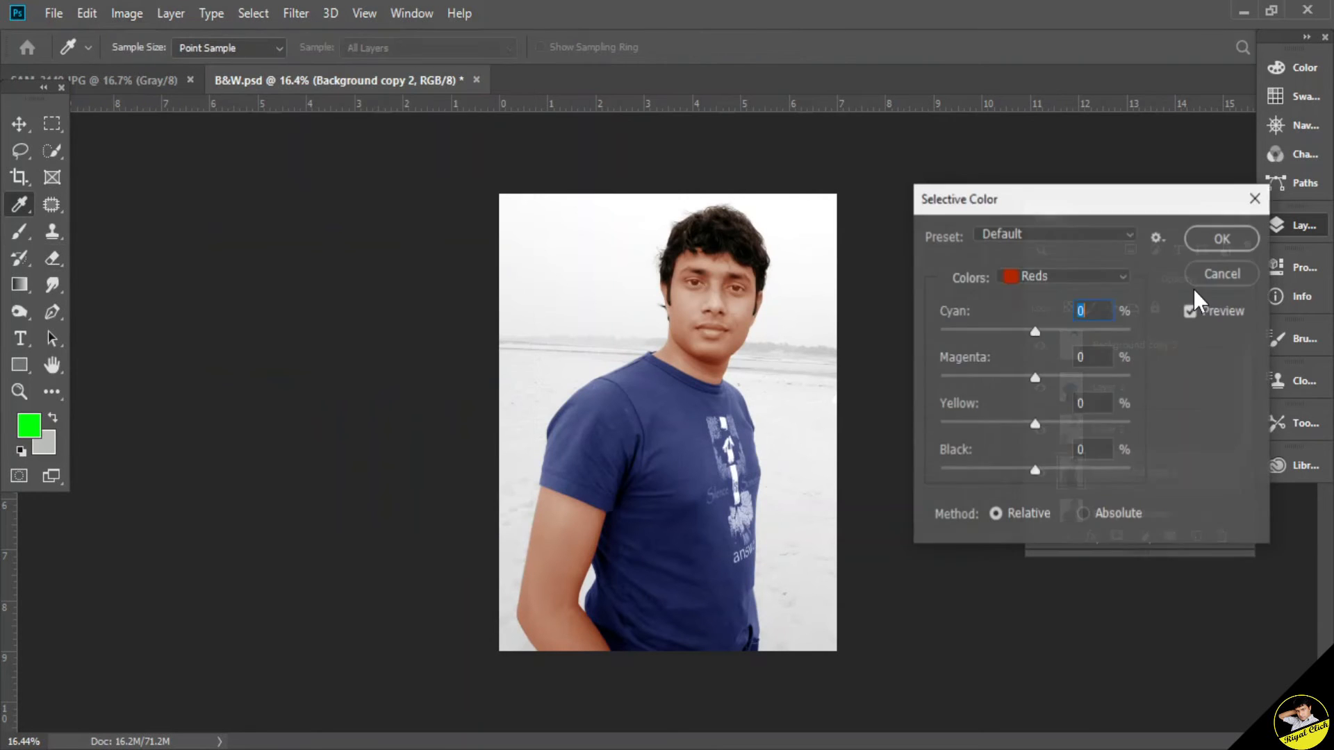
{"action": "left_click", "coordinate": [1105, 277]}
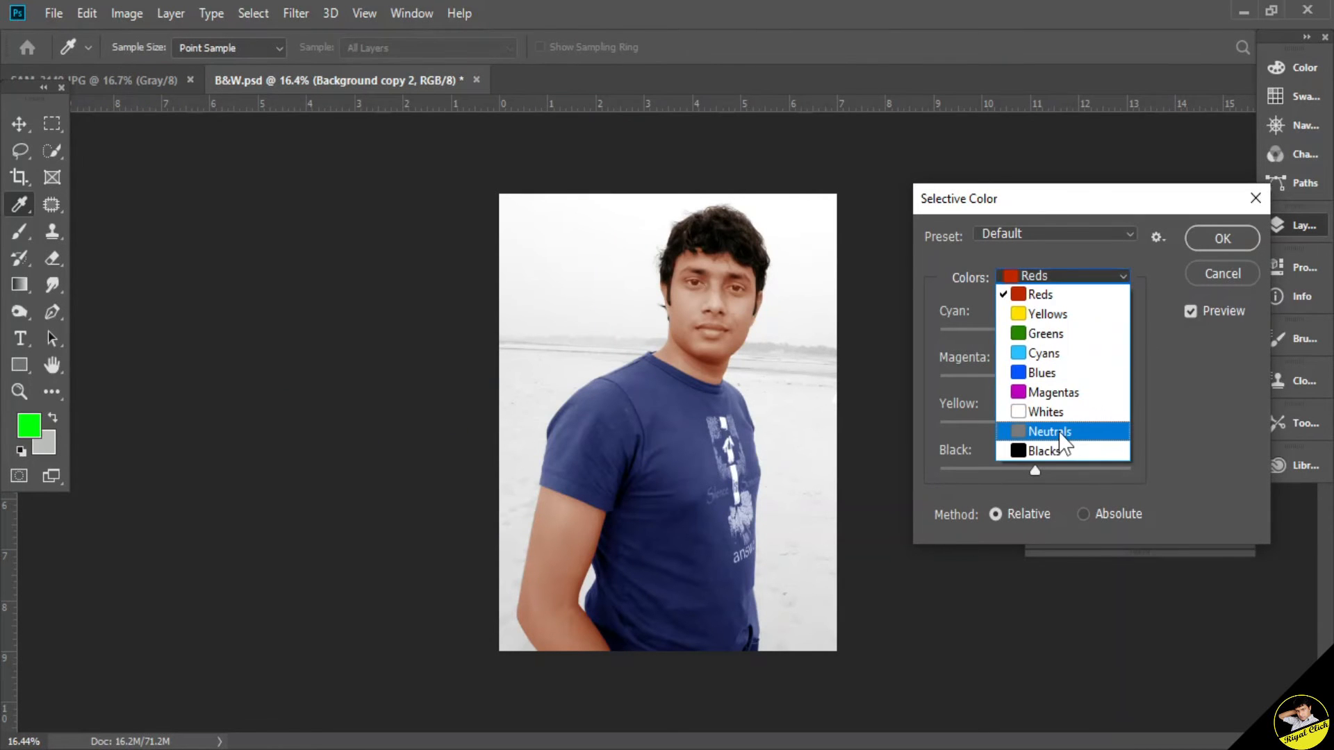
{"action": "left_click", "coordinate": [1061, 433]}
{"action": "left_click_drag", "start_coordinate": [1033, 331], "coordinate": [1108, 331]}
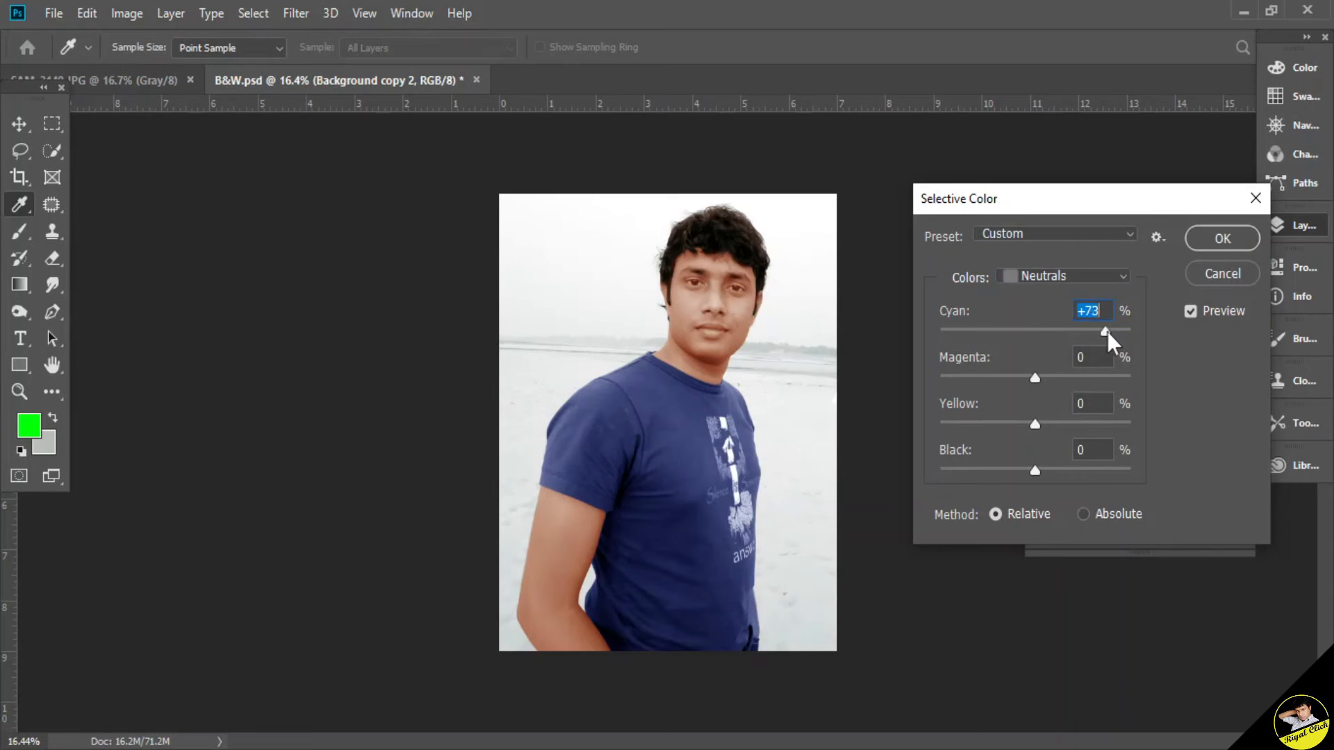
{"action": "left_click_drag", "start_coordinate": [1036, 381], "coordinate": [1048, 376]}
{"action": "left_click_drag", "start_coordinate": [1034, 425], "coordinate": [1093, 431]}
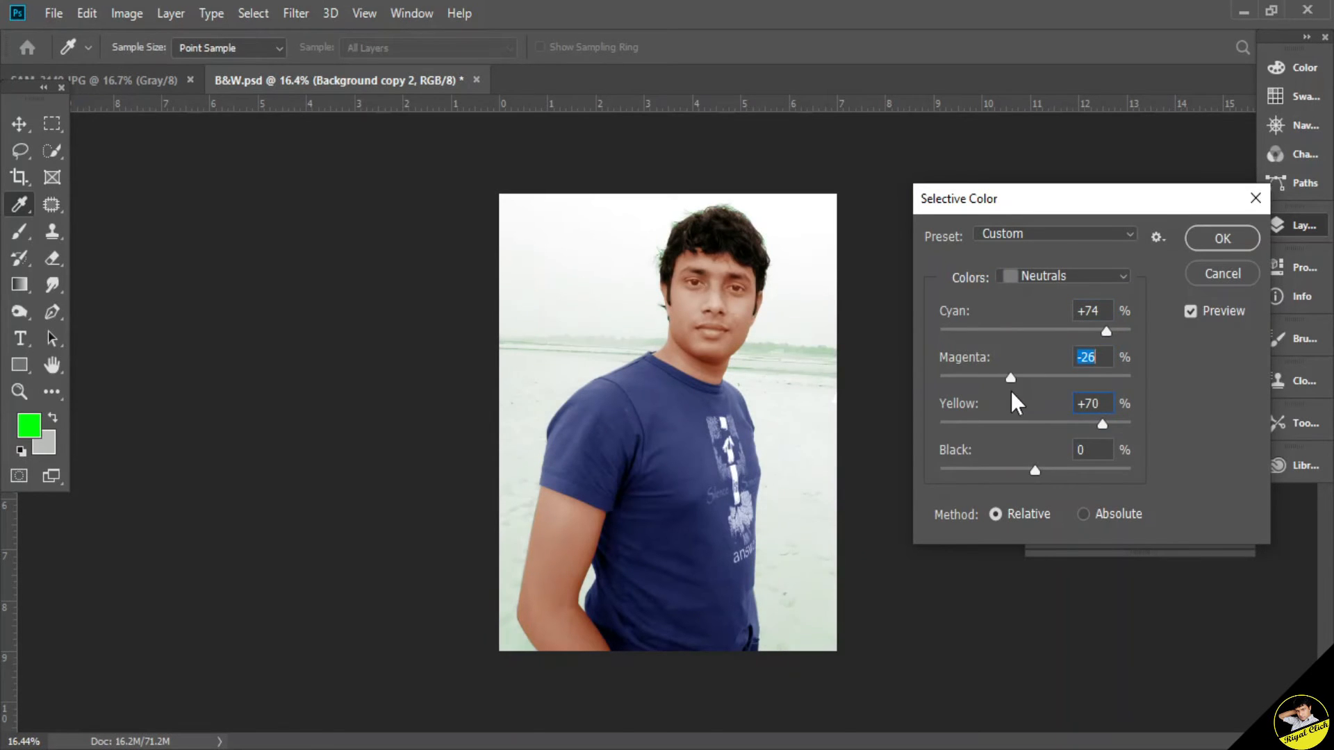
{"action": "left_click_drag", "start_coordinate": [1007, 382], "coordinate": [1011, 381]}
{"action": "left_click_drag", "start_coordinate": [985, 470], "coordinate": [1108, 469]}
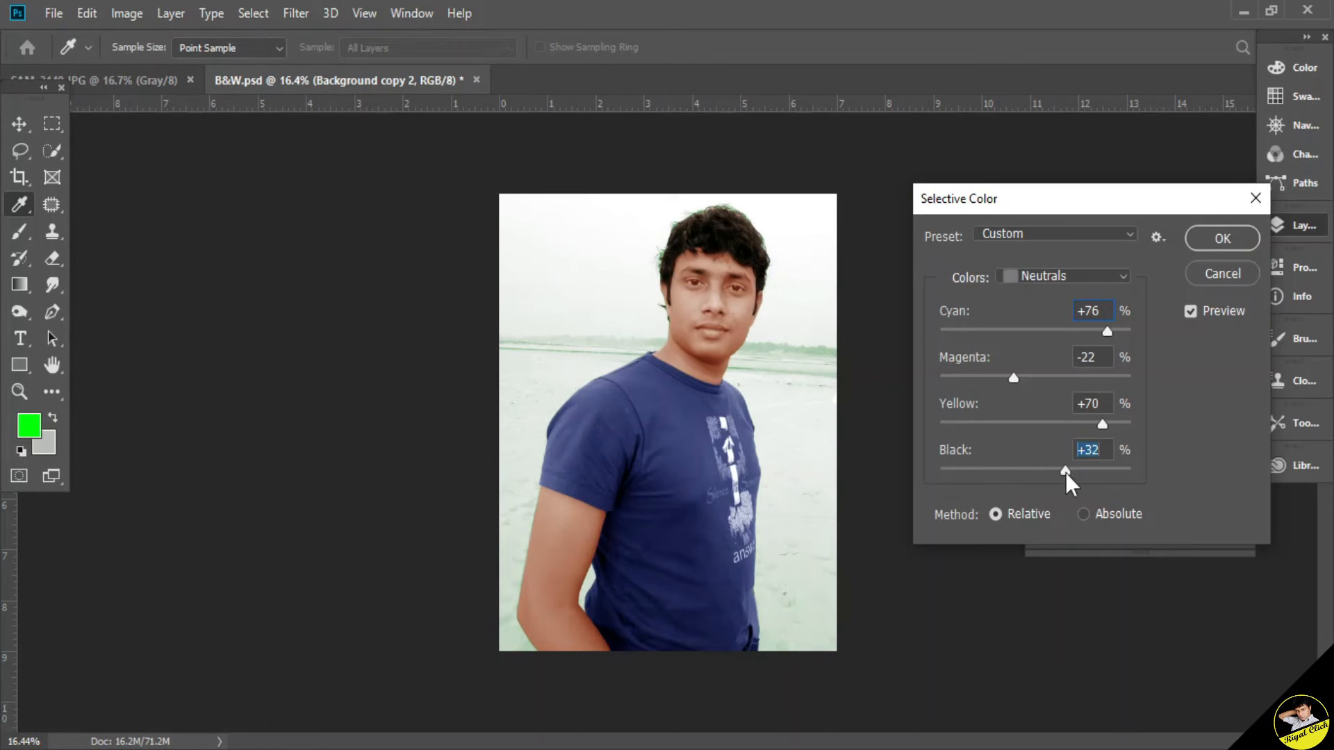
{"action": "left_click", "coordinate": [1221, 238]}
Tint the Background copy layer a sandy colour with a midtones Color Balance of +72, 0, -80.
{"action": "left_click", "coordinate": [1122, 462]}
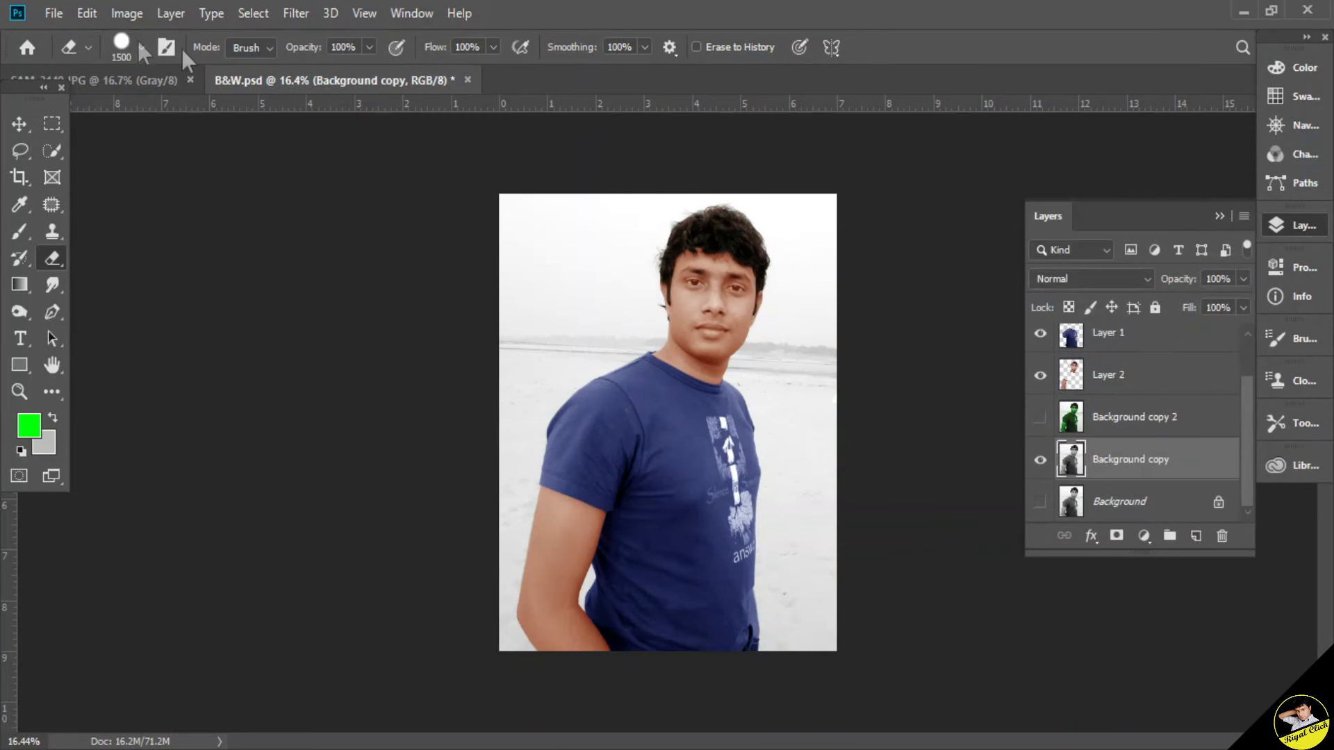
{"action": "left_click", "coordinate": [127, 13]}
{"action": "mouse_move", "coordinate": [211, 69]}
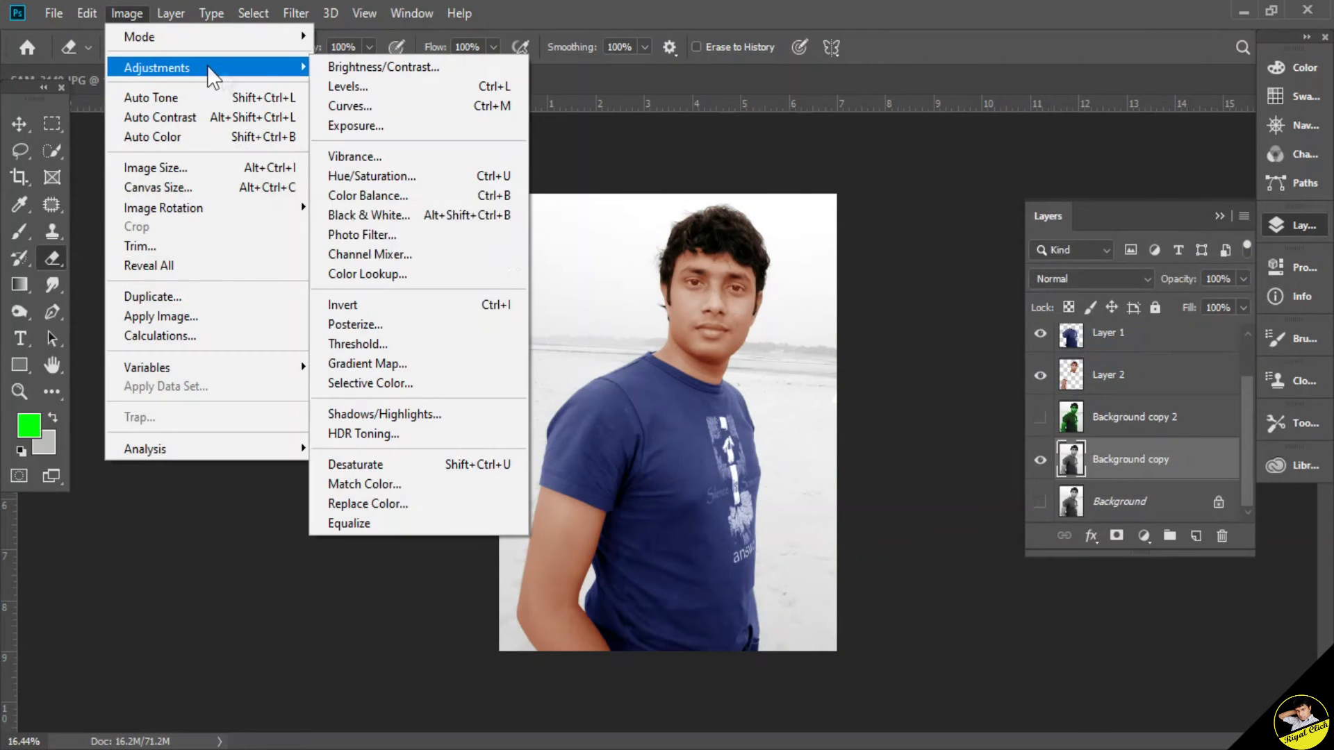
{"action": "left_click", "coordinate": [434, 196]}
{"action": "left_click_drag", "start_coordinate": [978, 285], "coordinate": [1034, 301]}
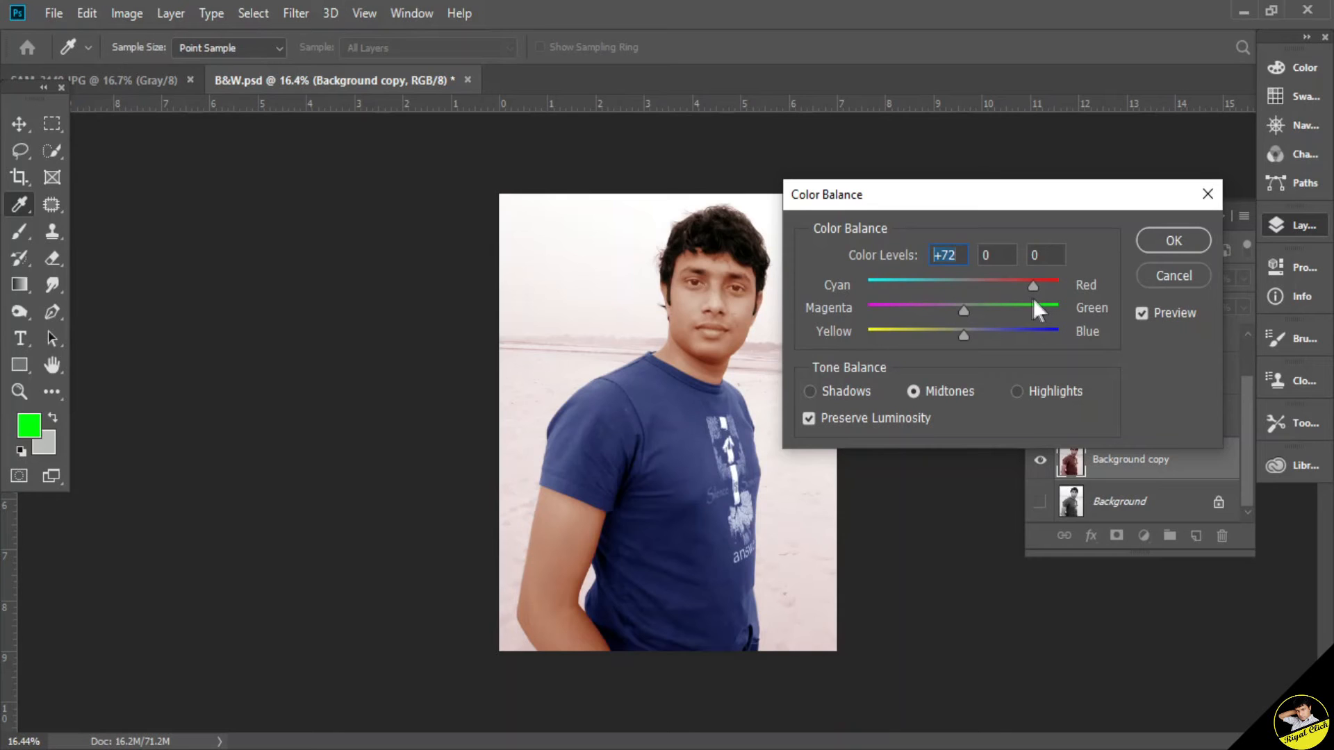
{"action": "left_click_drag", "start_coordinate": [969, 335], "coordinate": [836, 353]}
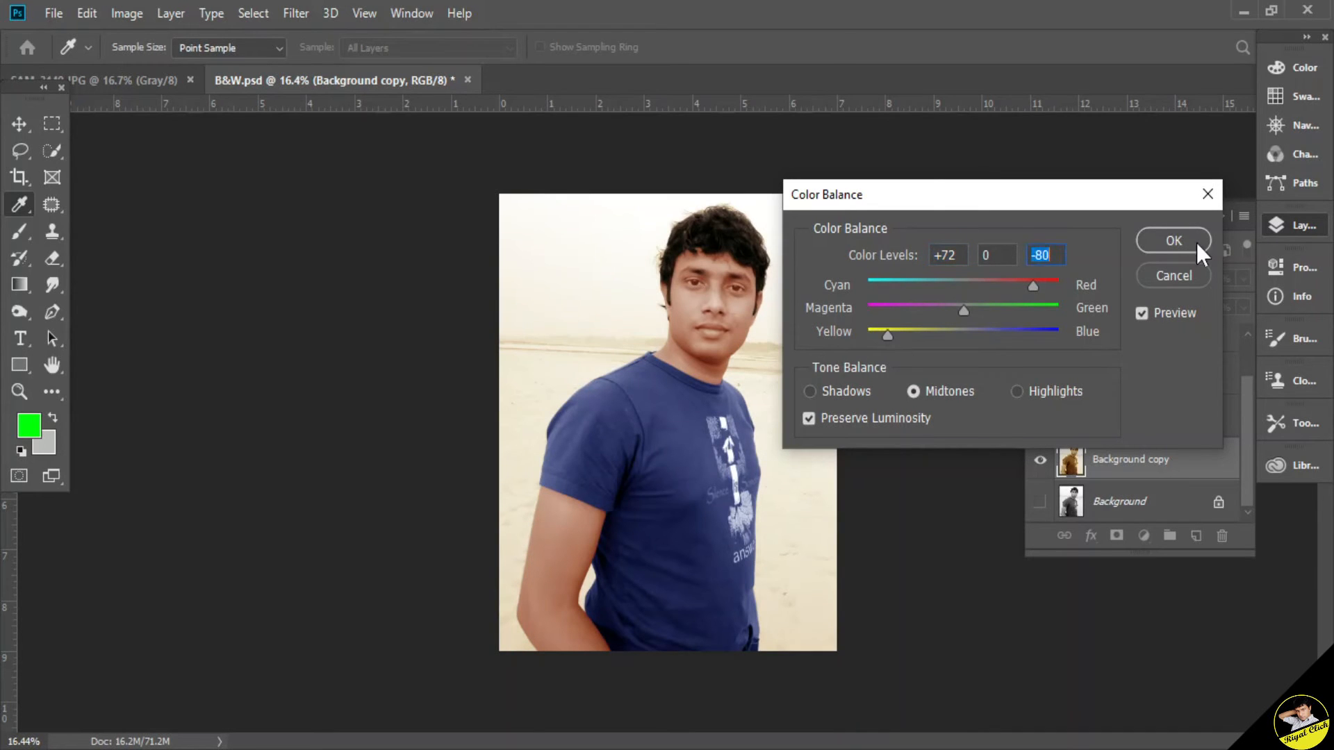
{"action": "left_click", "coordinate": [1197, 243]}
Show Background copy 2 and erase its green tint along the sand below the horizon with a soft 200 px eraser.
{"action": "key", "text": "e"}
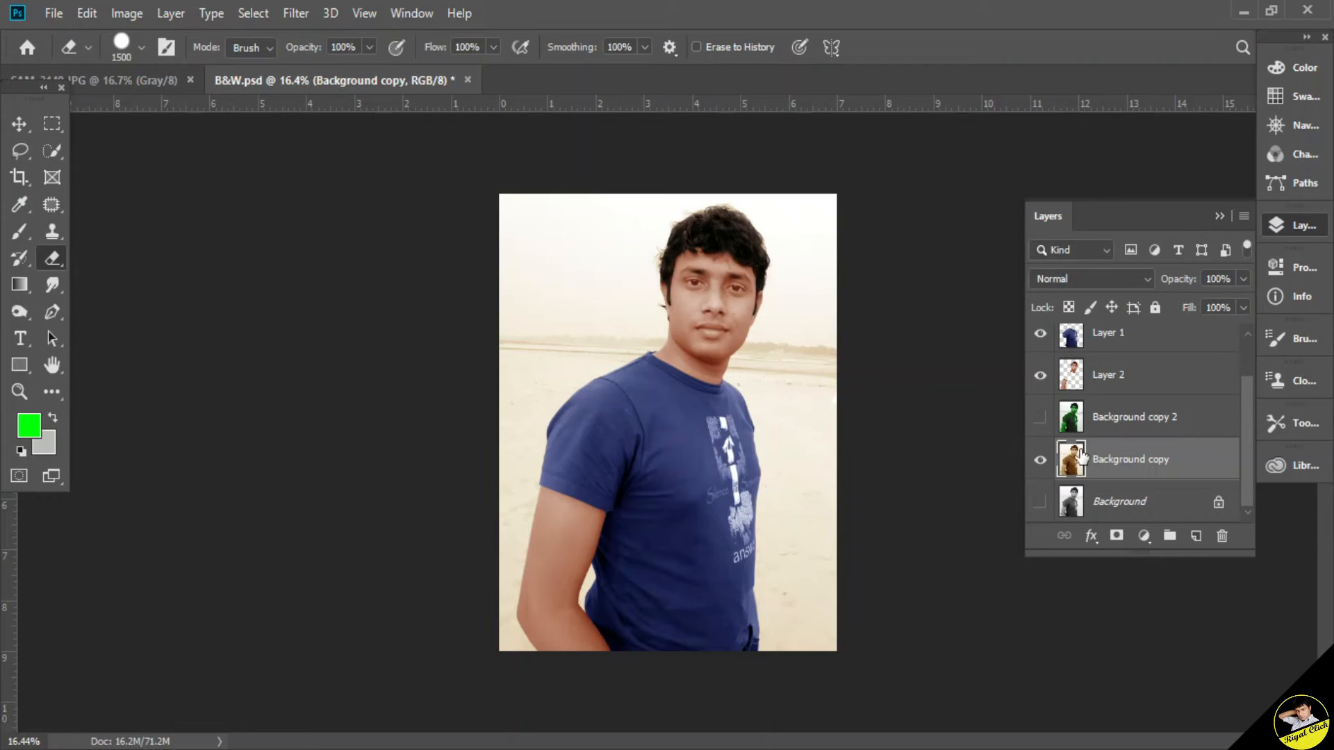
{"action": "left_click", "coordinate": [1040, 419]}
{"action": "left_click", "coordinate": [1159, 422]}
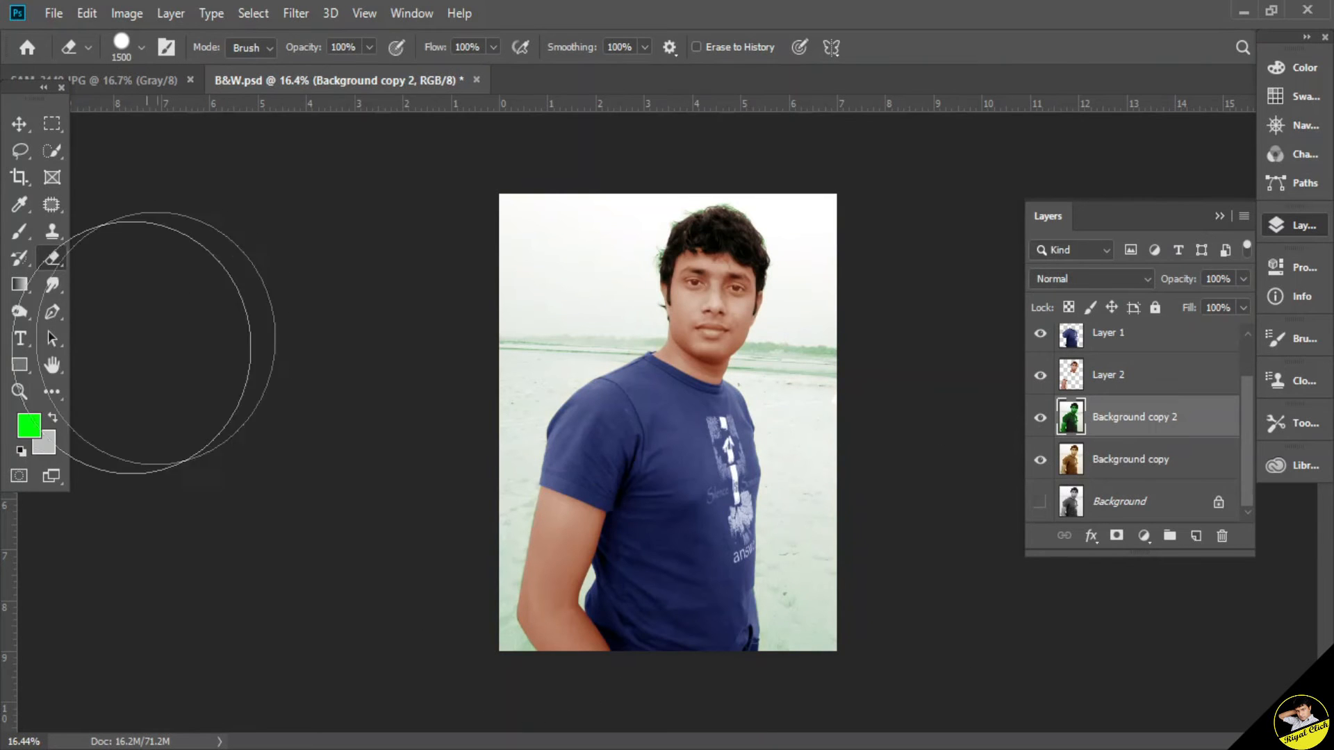
{"action": "right_click", "coordinate": [724, 413]}
{"action": "key", "text": "shift+bracketleft"}
{"action": "key", "text": "shift+bracketleft"}
{"action": "key", "text": "shift+bracketleft"}
{"action": "key", "text": "shift+bracketleft"}
{"action": "key", "text": "bracketleft"}
{"action": "key", "text": "bracketleft"}
{"action": "key", "text": "bracketleft"}
{"action": "key", "text": "bracketleft"}
{"action": "key", "text": "bracketleft"}
{"action": "key", "text": "bracketleft"}
{"action": "key", "text": "bracketleft"}
{"action": "key", "text": "bracketleft"}
{"action": "key", "text": "bracketleft"}
{"action": "left_click_drag", "start_coordinate": [830, 382], "coordinate": [711, 373]}
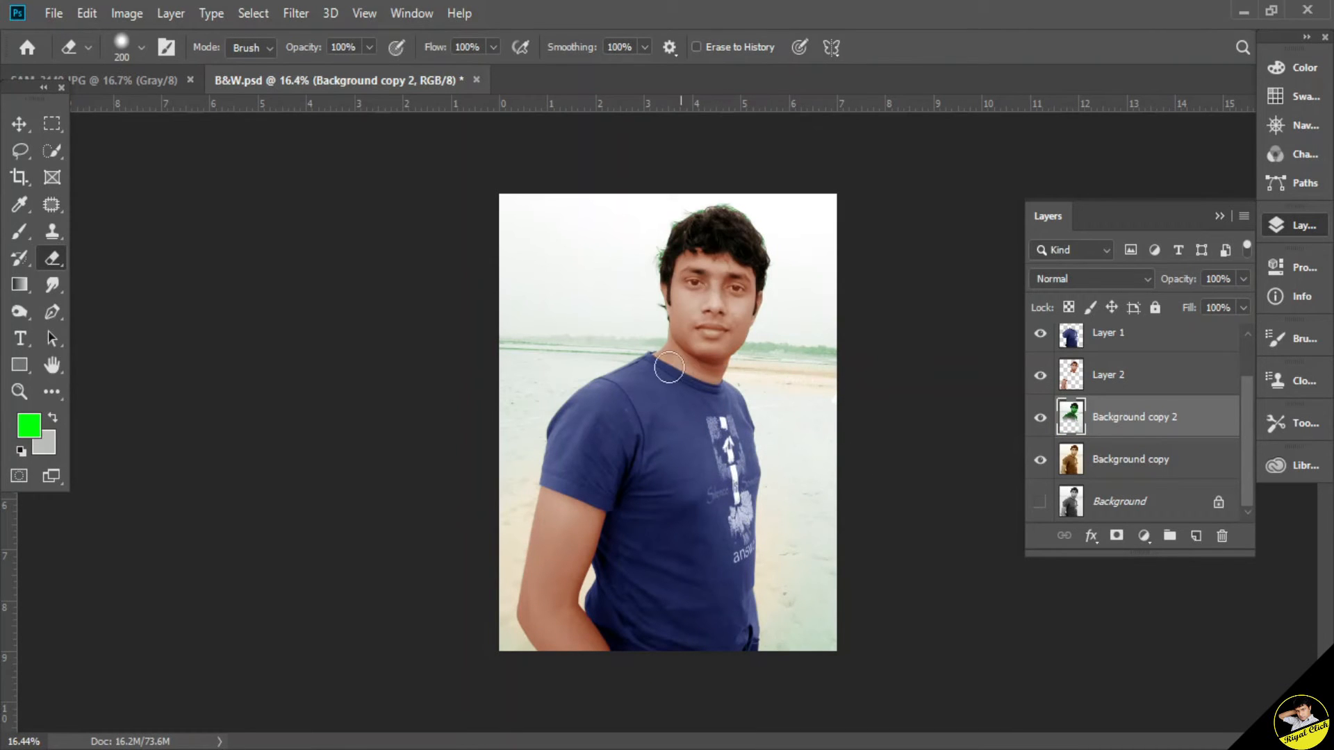
{"action": "mouse_move", "coordinate": [608, 366]}
{"action": "left_mouse_down"}
{"action": "mouse_move", "coordinate": [478, 360]}
{"action": "mouse_move", "coordinate": [533, 390]}
{"action": "left_mouse_up"}
Erase the remaining green tint over the lower beach on Background copy 2, enlarging the eraser to 1000 px.
{"action": "key", "text": "bracketright"}
{"action": "key", "text": "bracketright"}
{"action": "key", "text": "bracketright"}
{"action": "key", "text": "bracketright"}
{"action": "key", "text": "bracketright"}
{"action": "key", "text": "bracketright"}
{"action": "key", "text": "bracketright"}
{"action": "key", "text": "bracketright"}
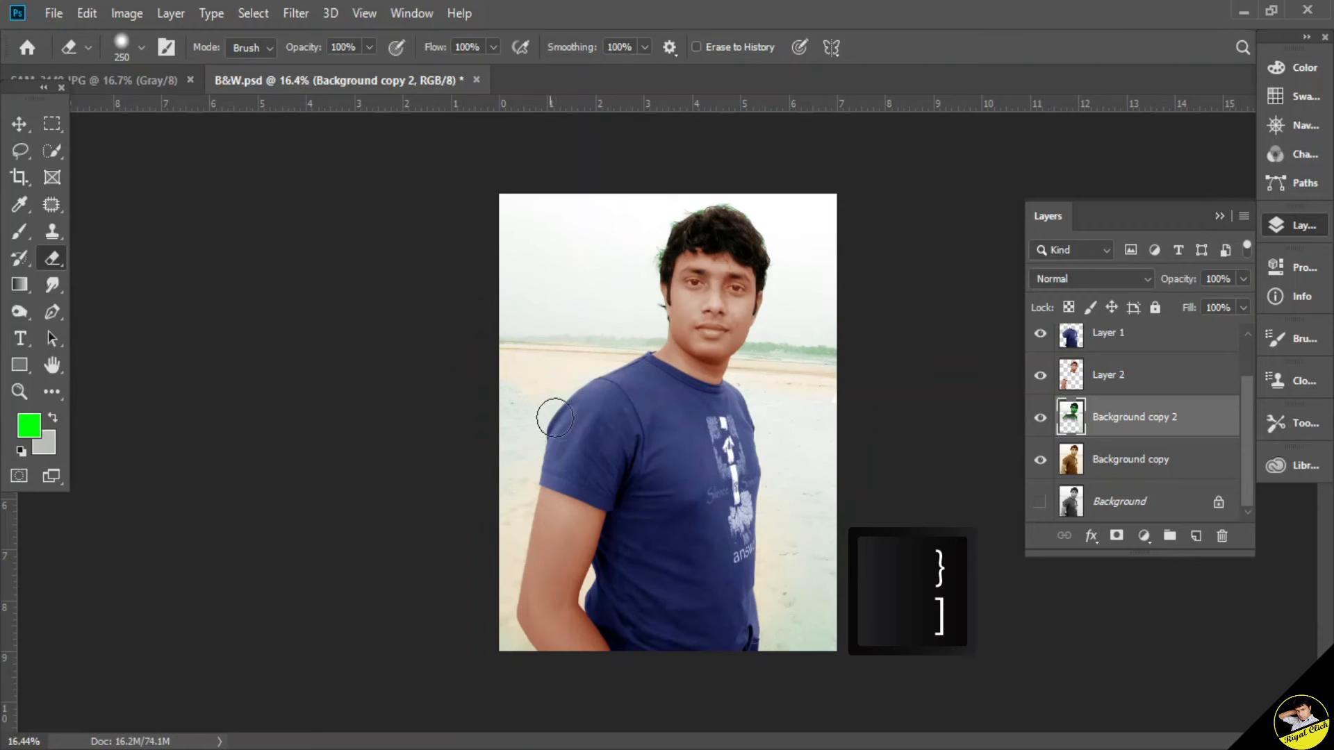
{"action": "mouse_move", "coordinate": [751, 455]}
{"action": "left_mouse_down"}
{"action": "mouse_move", "coordinate": [827, 461]}
{"action": "mouse_move", "coordinate": [810, 536]}
{"action": "mouse_move", "coordinate": [697, 649]}
{"action": "left_mouse_up"}
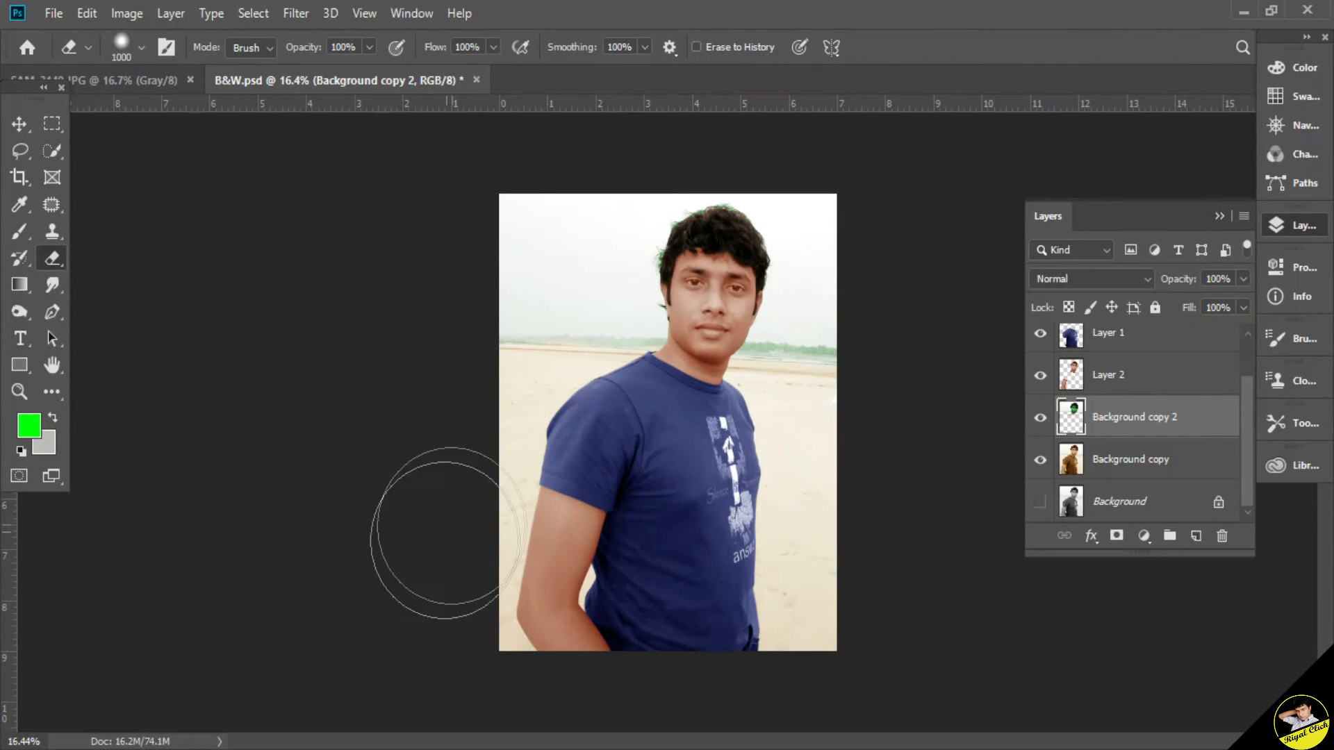
{"action": "scroll", "coordinate": [810, 336], "scroll_direction": "up", "scroll_amount": 1}
{"action": "scroll", "coordinate": [819, 422], "scroll_direction": "up", "scroll_amount": 1}
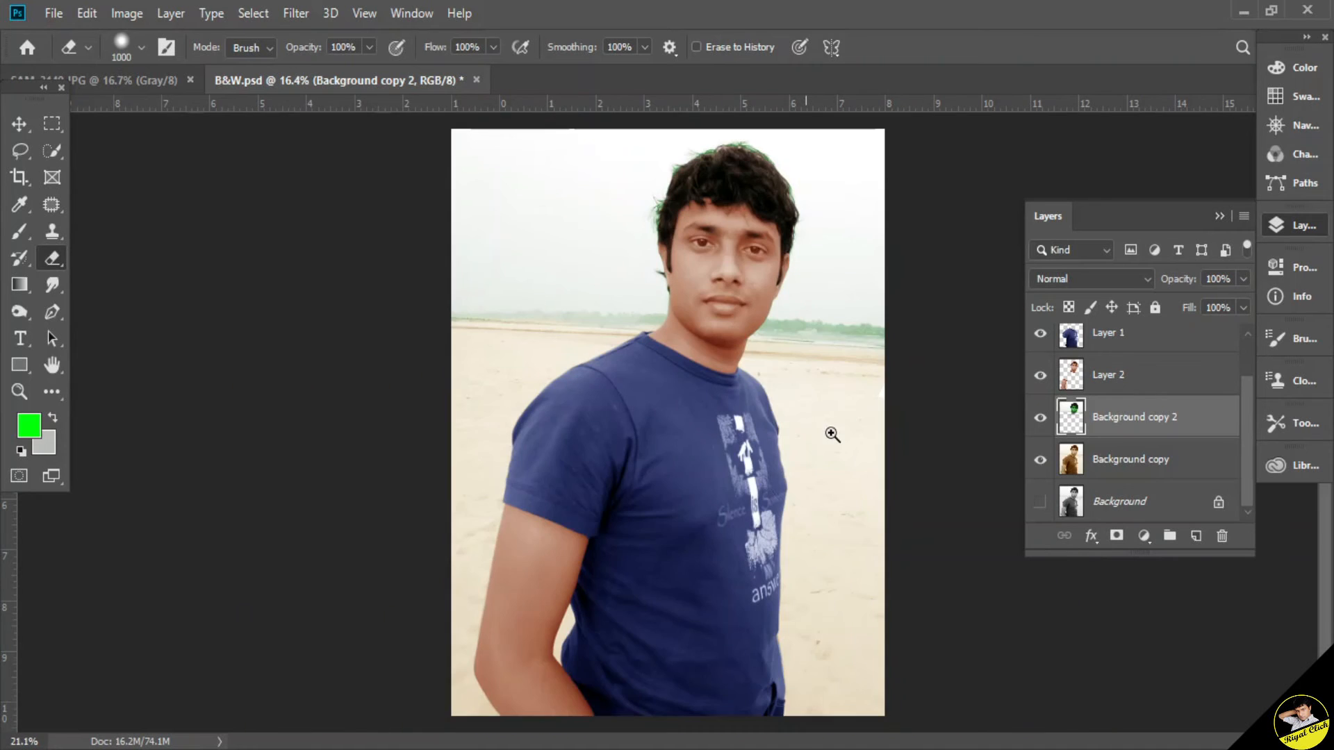
Apply a Vibrance adjustment to the Background copy 2 layer, changing both its vibrance and saturation.
{"action": "left_click", "coordinate": [1145, 463]}
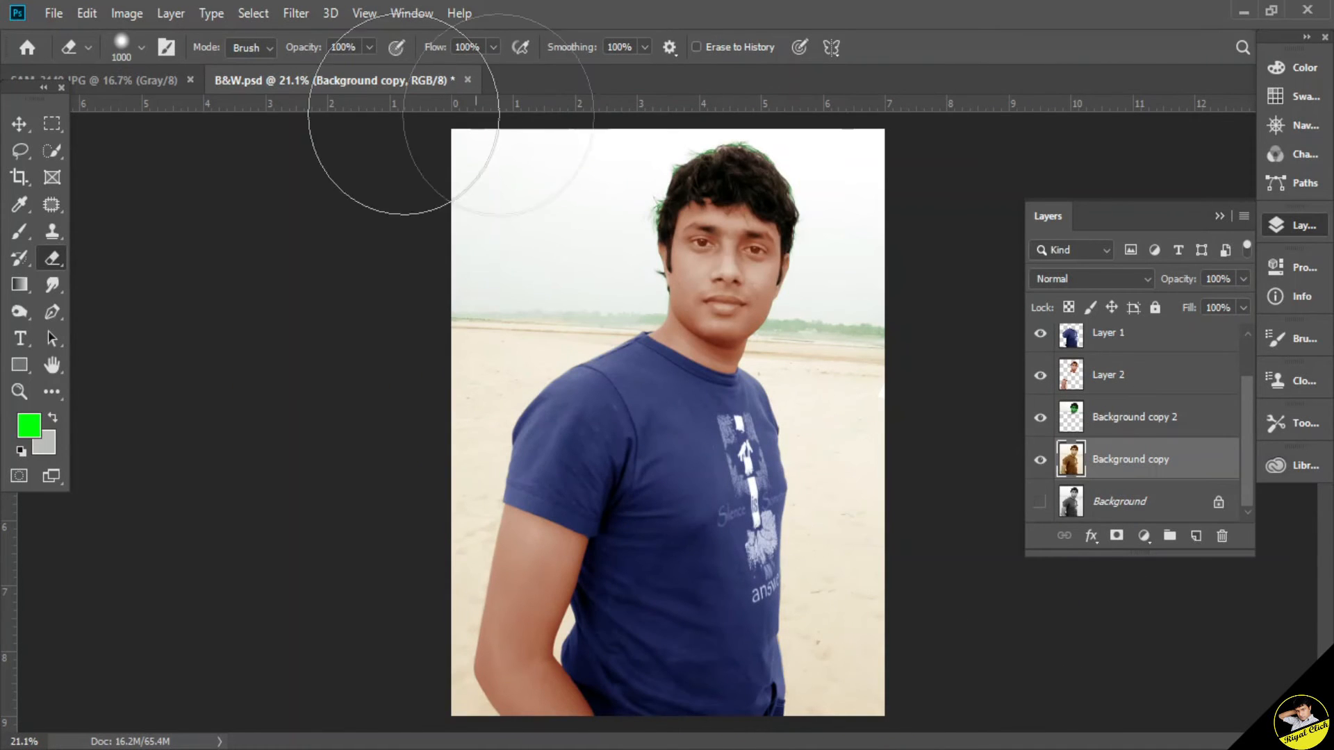
{"action": "left_click", "coordinate": [1097, 423]}
{"action": "left_click", "coordinate": [127, 13]}
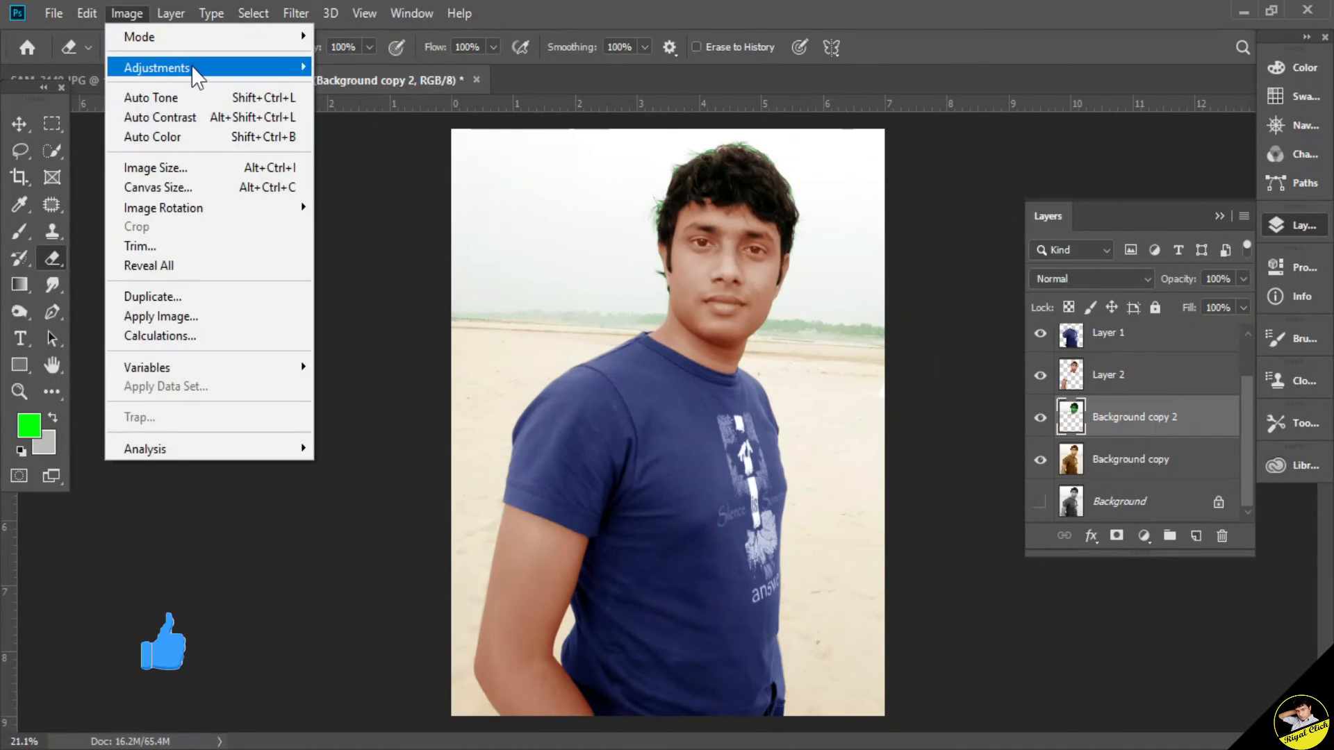
{"action": "mouse_move", "coordinate": [194, 69]}
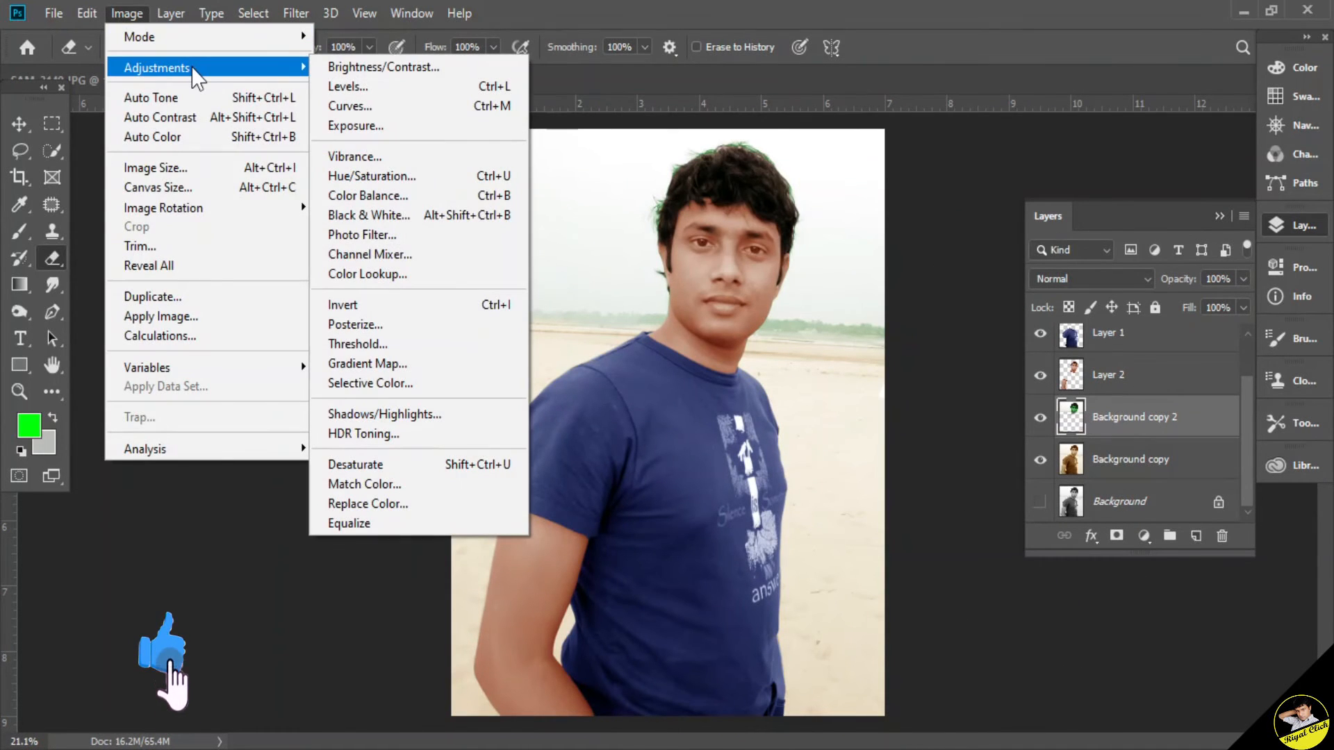
{"action": "left_click", "coordinate": [382, 158]}
{"action": "left_click_drag", "start_coordinate": [1077, 192], "coordinate": [1149, 207]}
{"action": "left_click_drag", "start_coordinate": [1095, 250], "coordinate": [1053, 249]}
{"action": "left_click", "coordinate": [1234, 161]}
{"action": "key", "text": "e"}
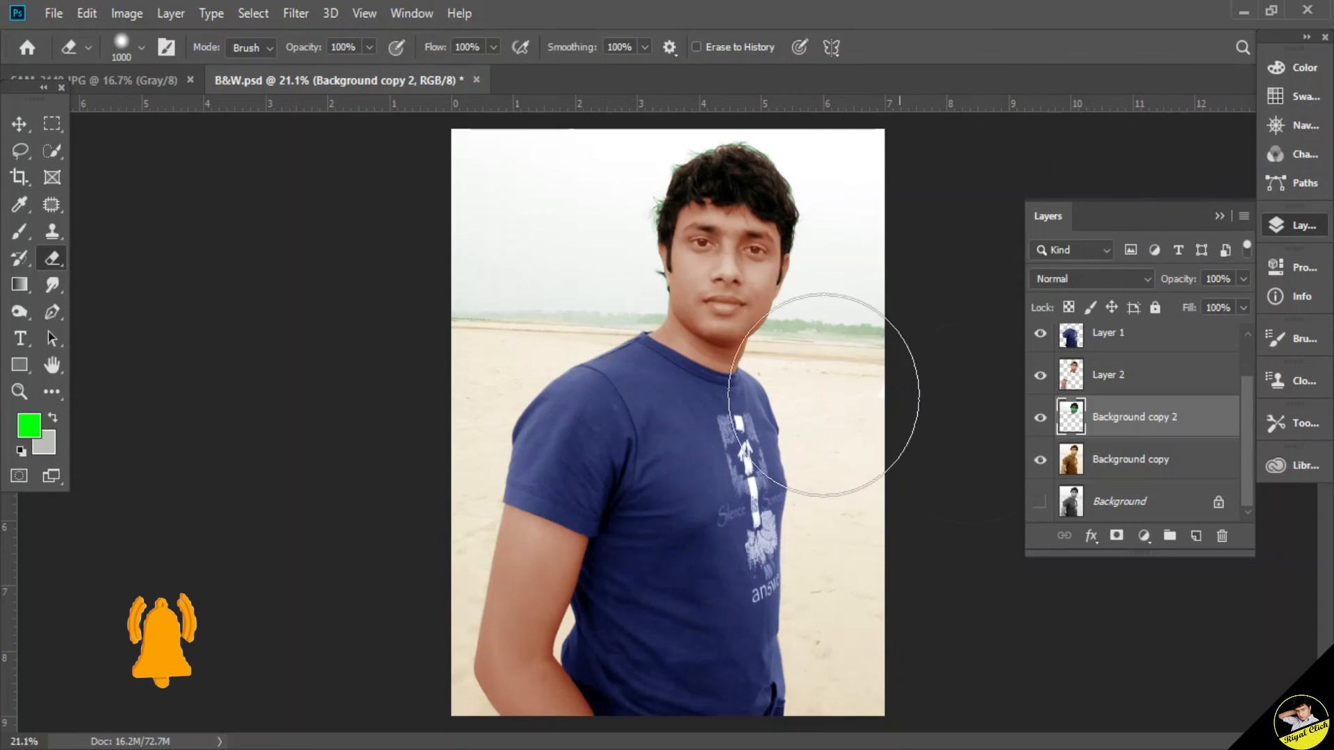
Hide Layer 2 and Background copy to expose the green fringe around the hair on Background copy 2.
{"action": "left_click", "coordinate": [52, 124]}
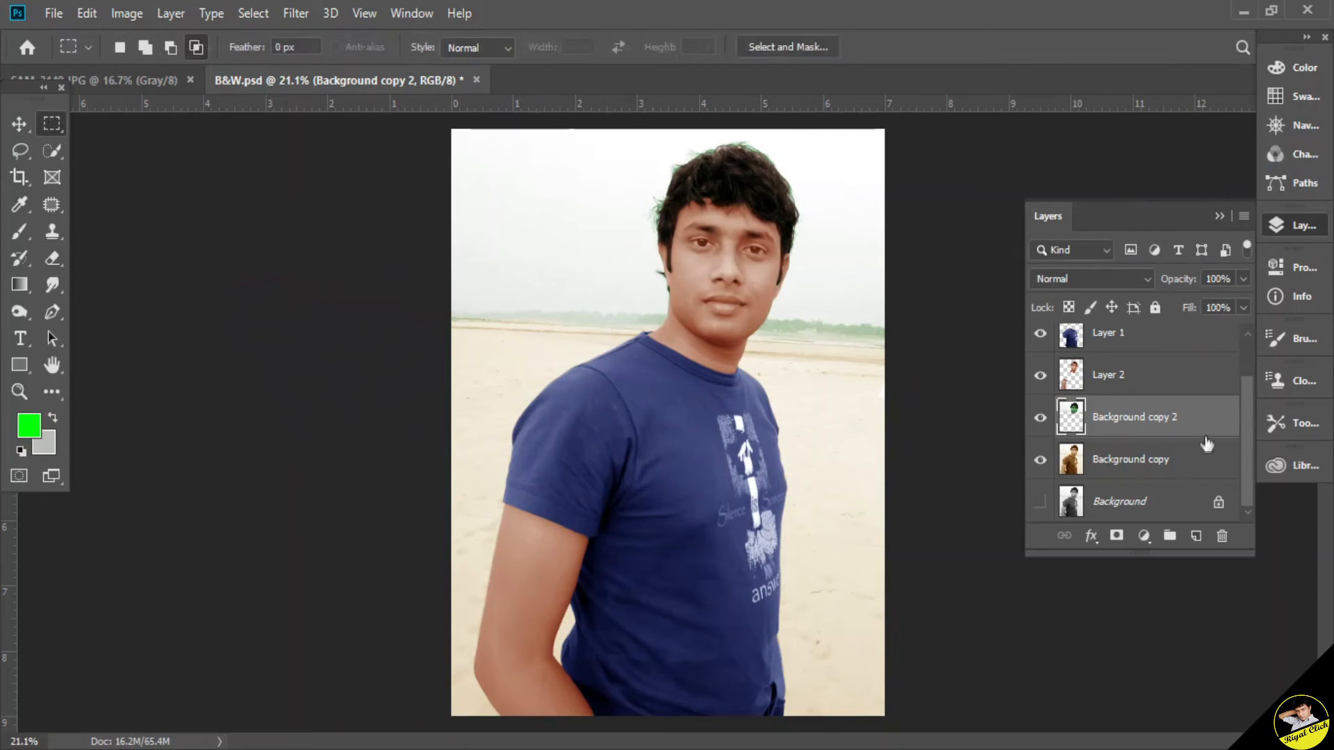
{"action": "left_click", "coordinate": [1140, 458]}
{"action": "key", "text": "ctrl+minus"}
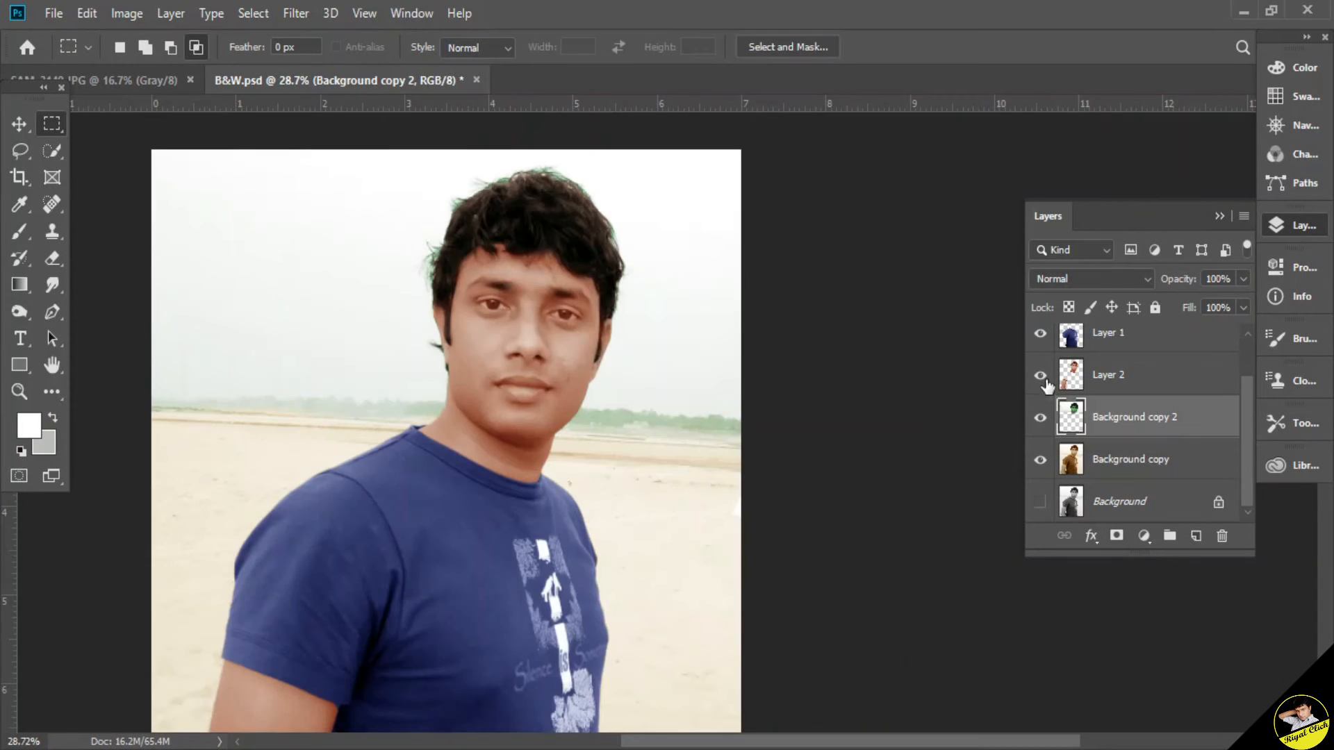
{"action": "left_click", "coordinate": [1040, 376]}
{"action": "scroll", "coordinate": [706, 277], "scroll_direction": "up", "scroll_amount": 5}
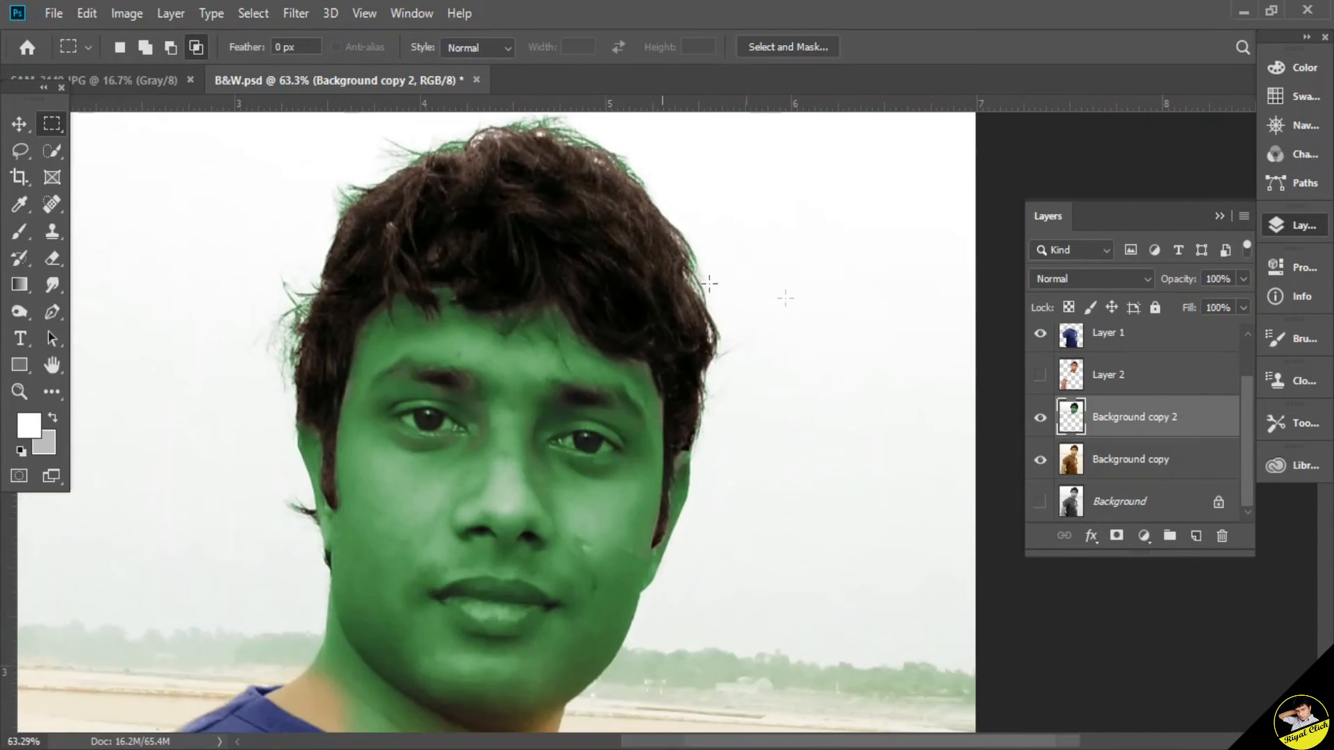
{"action": "key", "text": "z"}
{"action": "scroll", "coordinate": [631, 390], "scroll_direction": "down", "scroll_amount": 2}
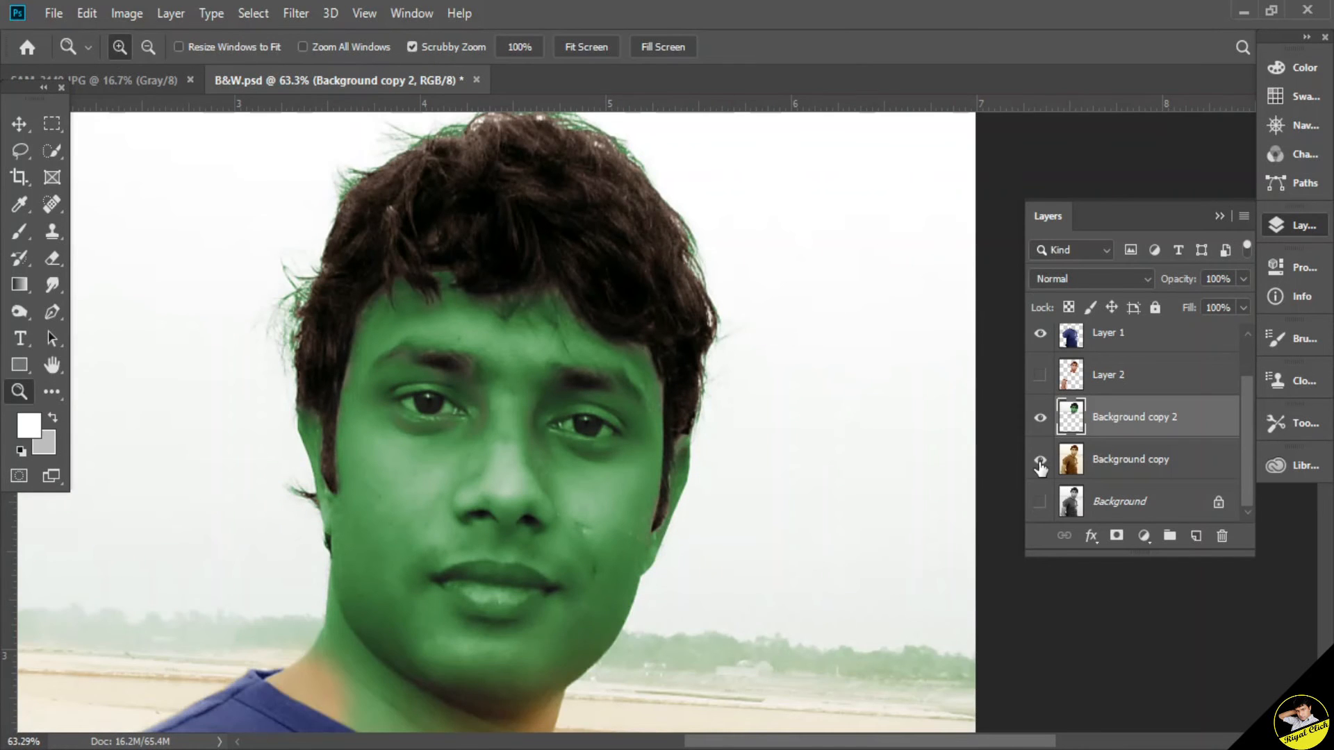
{"action": "left_click", "coordinate": [1040, 464]}
{"action": "scroll", "coordinate": [342, 369], "scroll_direction": "up", "scroll_amount": 2}
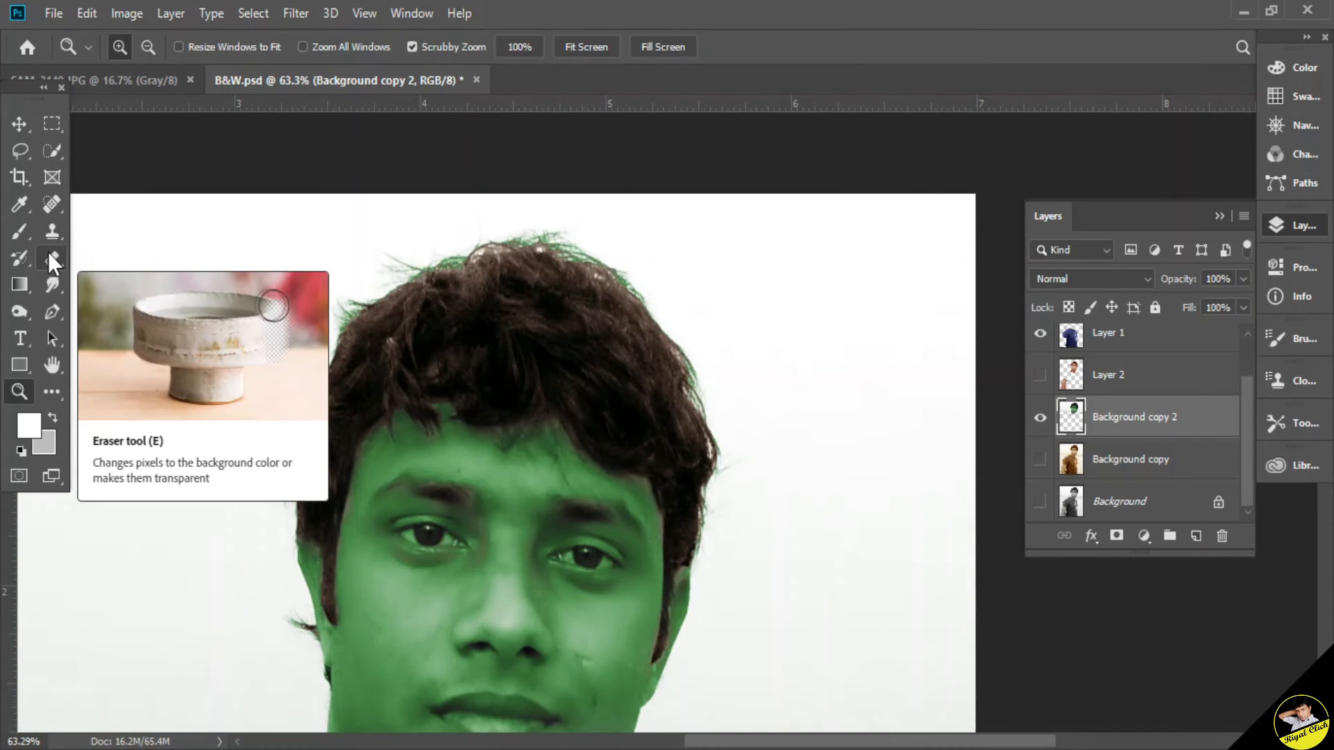
Clone clean sky over the green fringe around the top and right side of the hair with a 400 px Clone Stamp.
{"action": "left_click", "coordinate": [50, 258]}
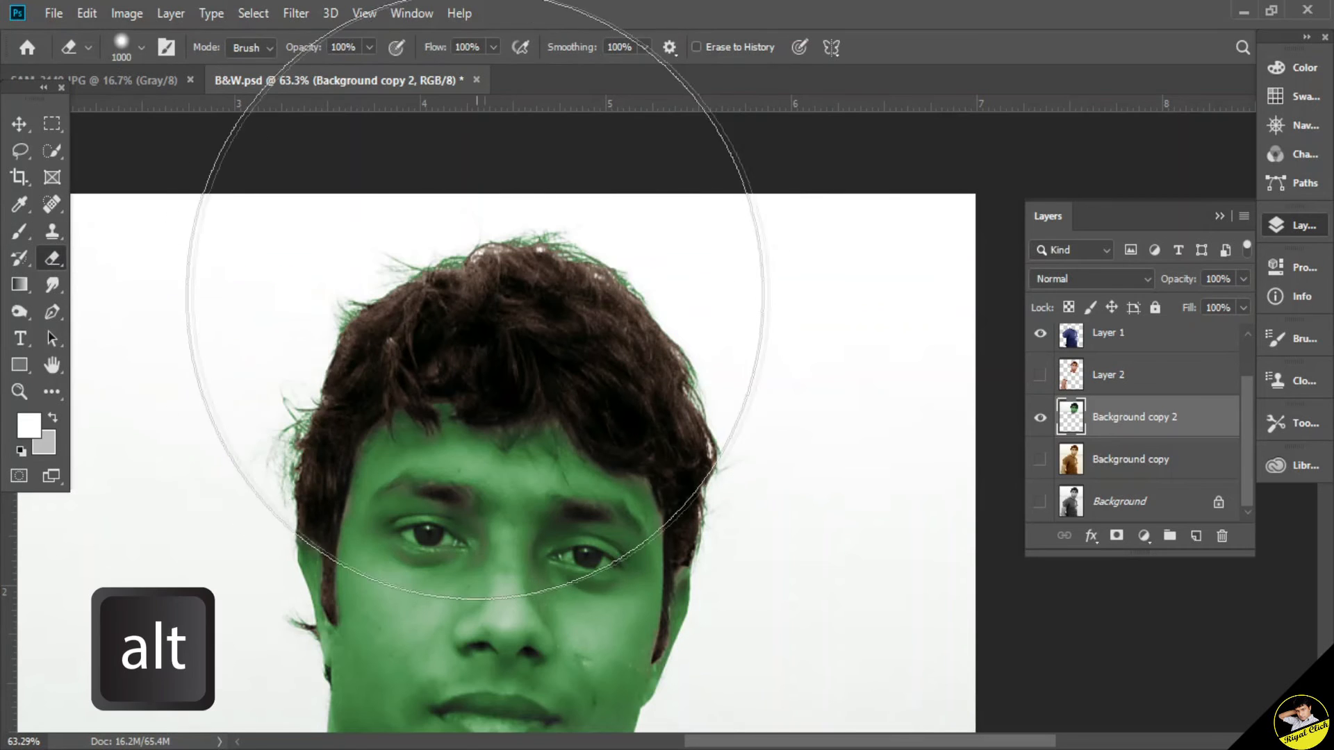
{"action": "left_click", "coordinate": [52, 231]}
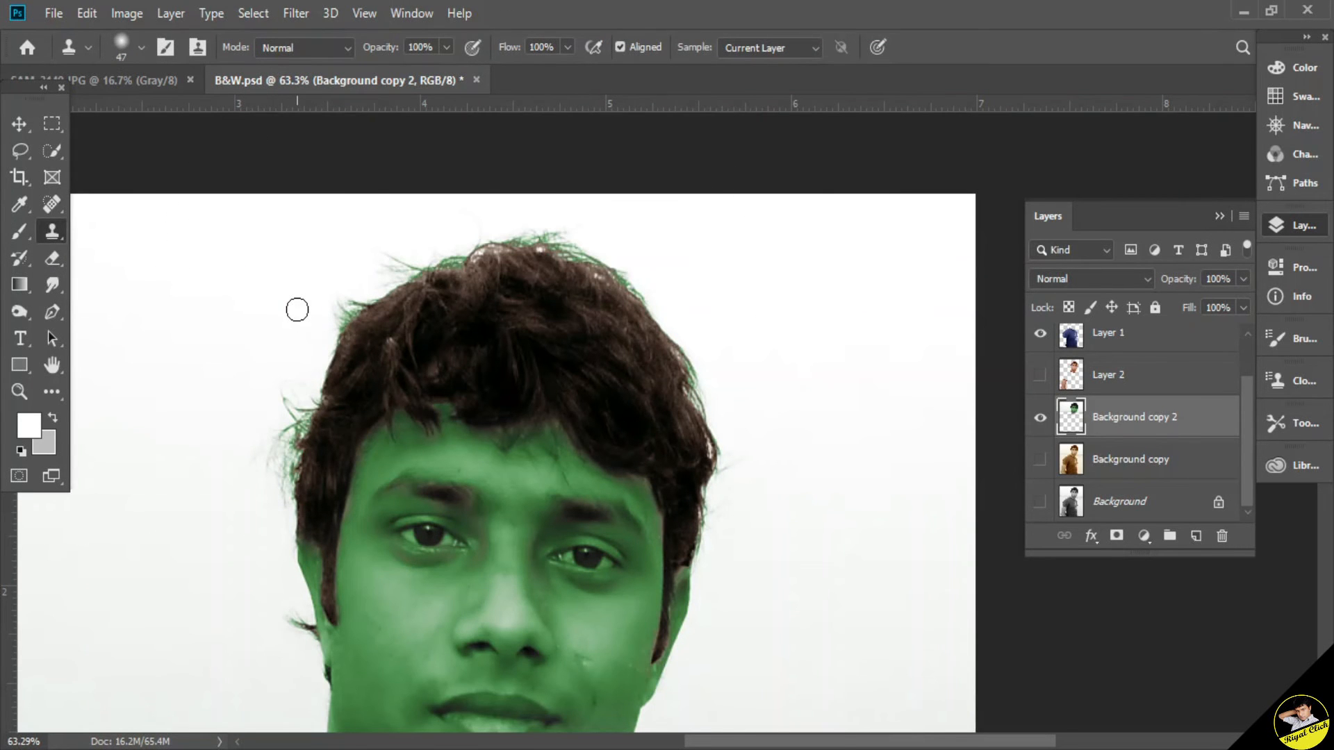
{"action": "key", "text": "bracketright"}
{"action": "key", "text": "bracketright"}
{"action": "key", "text": "bracketright"}
{"action": "key", "text": "bracketright"}
{"action": "key", "text": "bracketright"}
{"action": "key", "text": "bracketright"}
{"action": "key", "text": "bracketright"}
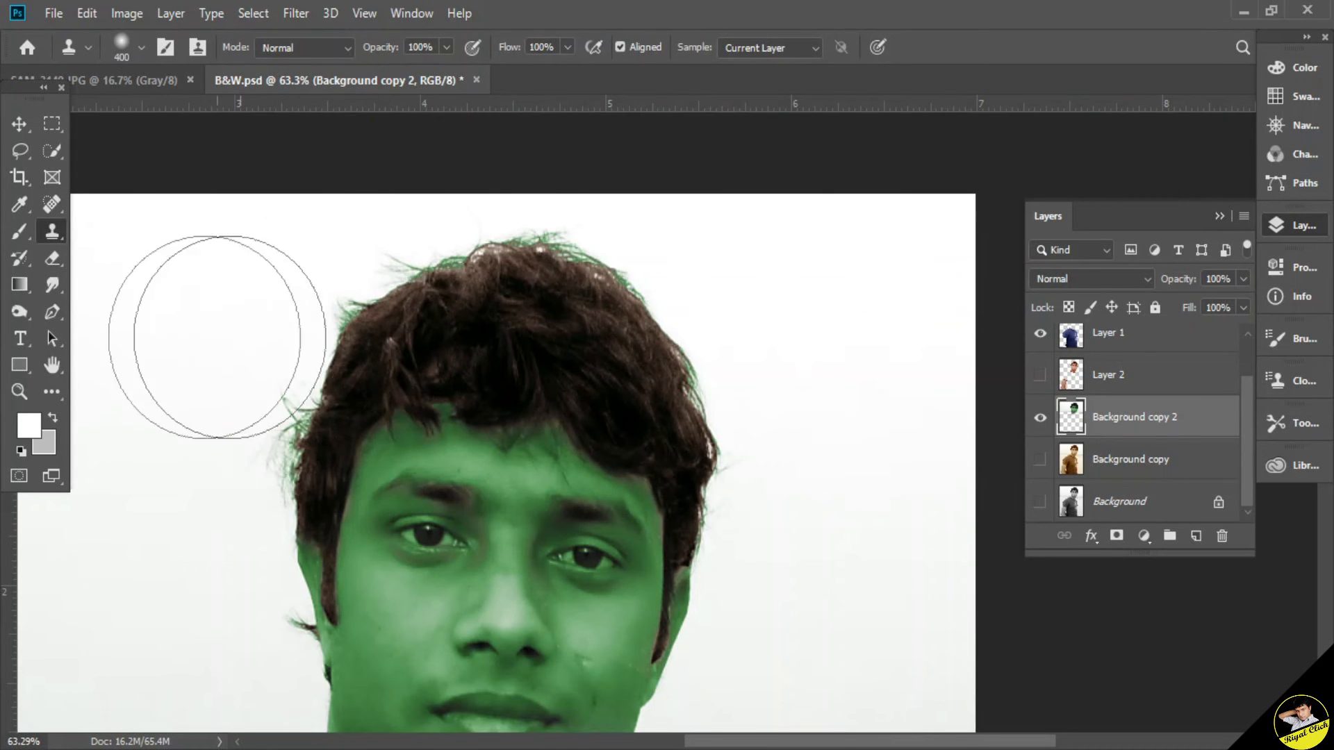
{"action": "mouse_move", "coordinate": [341, 317]}
{"action": "left_mouse_down"}
{"action": "mouse_move", "coordinate": [420, 285]}
{"action": "mouse_move", "coordinate": [486, 291]}
{"action": "mouse_move", "coordinate": [495, 270]}
{"action": "mouse_move", "coordinate": [547, 268]}
{"action": "mouse_move", "coordinate": [626, 298]}
{"action": "mouse_move", "coordinate": [676, 352]}
{"action": "mouse_move", "coordinate": [703, 427]}
{"action": "mouse_move", "coordinate": [743, 353]}
{"action": "mouse_move", "coordinate": [743, 386]}
{"action": "left_mouse_up"}
{"action": "left_click", "coordinate": [760, 424], "text": "alt"}
{"action": "left_click_drag", "start_coordinate": [757, 444], "coordinate": [736, 552]}
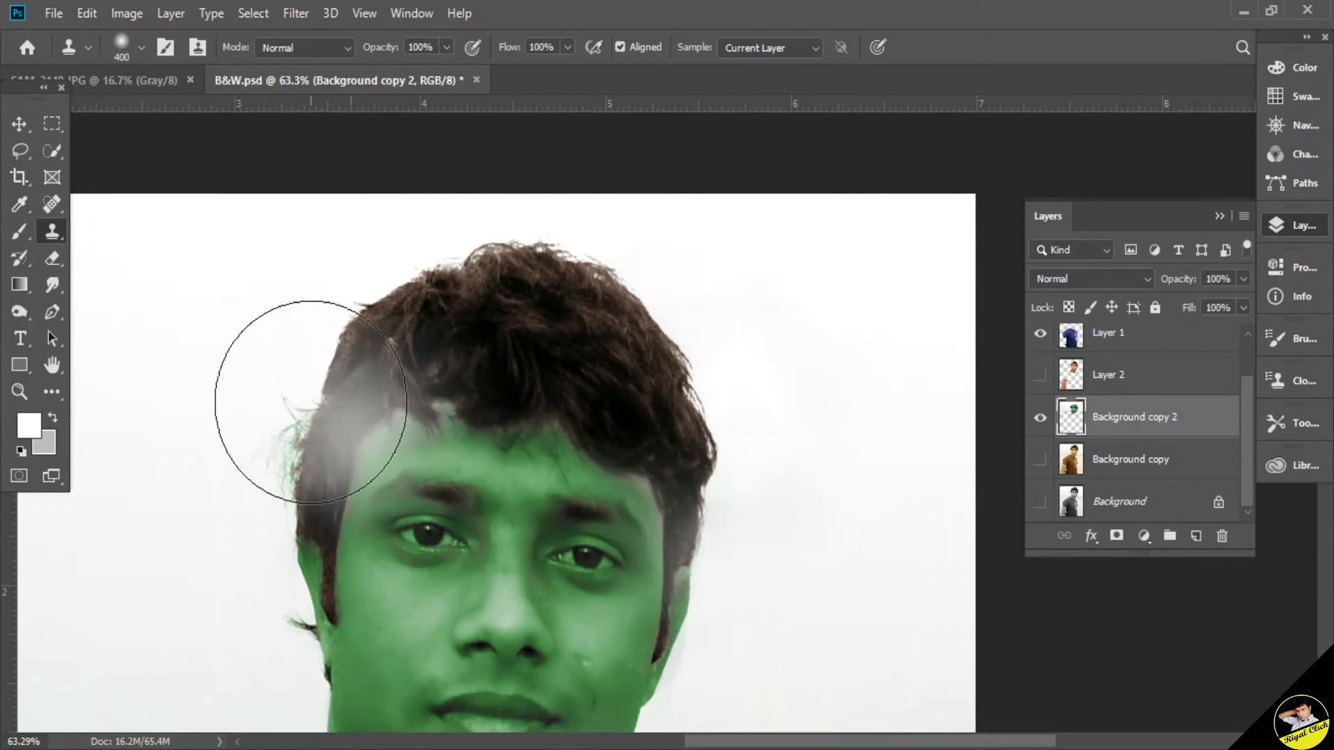
Clone sky over the green fringe beside the hair and ear on the left of the head, and show Layer 2 again.
{"action": "left_click", "coordinate": [280, 405], "text": "alt"}
{"action": "left_click_drag", "start_coordinate": [283, 406], "coordinate": [293, 491]}
{"action": "scroll", "coordinate": [292, 492], "scroll_direction": "down", "scroll_amount": 3}
{"action": "left_click_drag", "start_coordinate": [278, 431], "coordinate": [333, 482]}
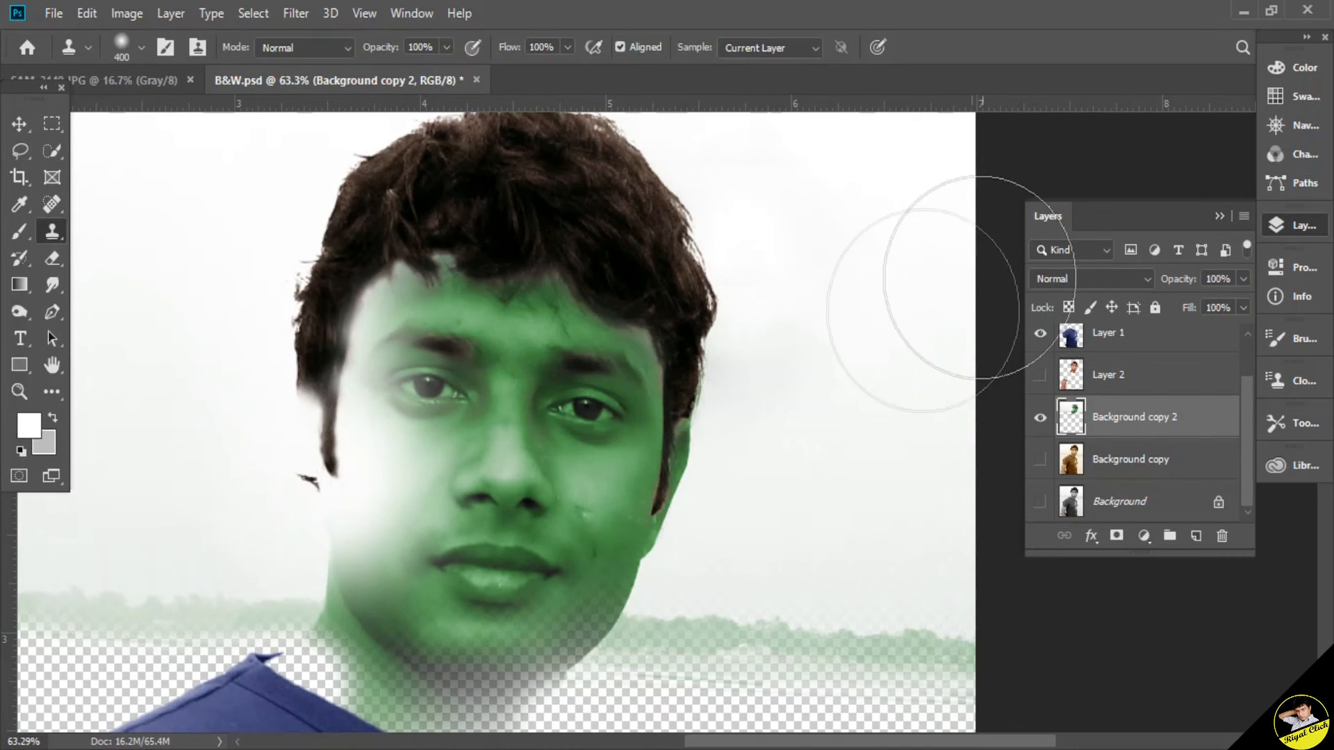
{"action": "left_click", "coordinate": [1040, 375]}
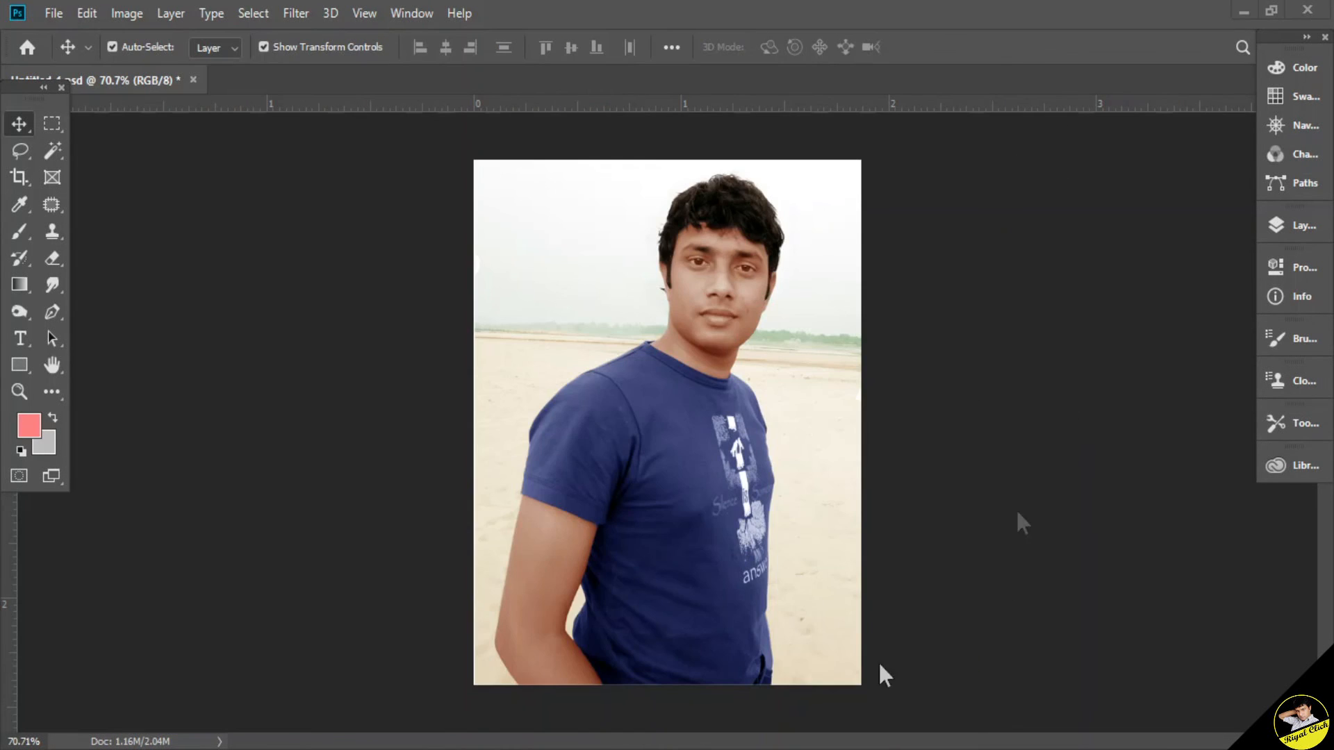
Trace a closed Pen path around the lips and convert it to a new selection with 0 px feather.
{"action": "left_click_drag", "start_coordinate": [702, 298], "coordinate": [606, 349]}
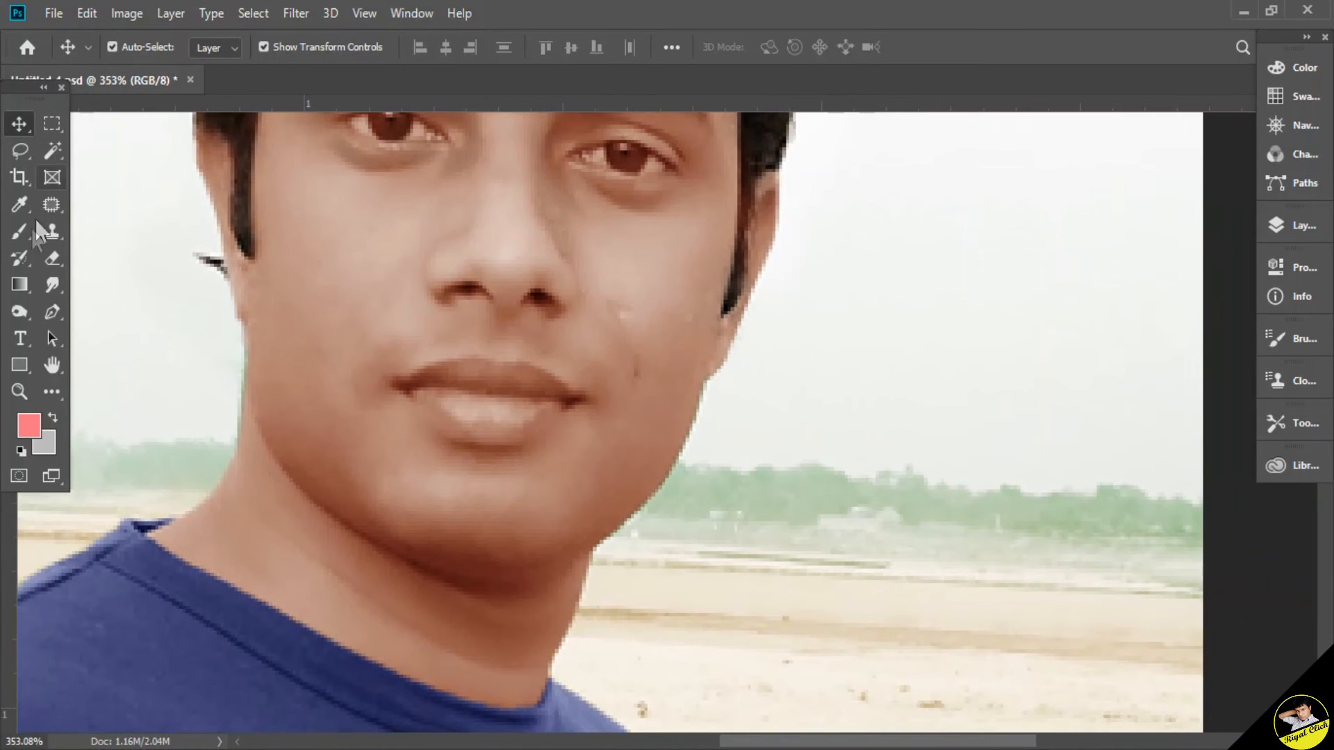
{"action": "left_click", "coordinate": [52, 312]}
{"action": "left_click", "coordinate": [392, 383]}
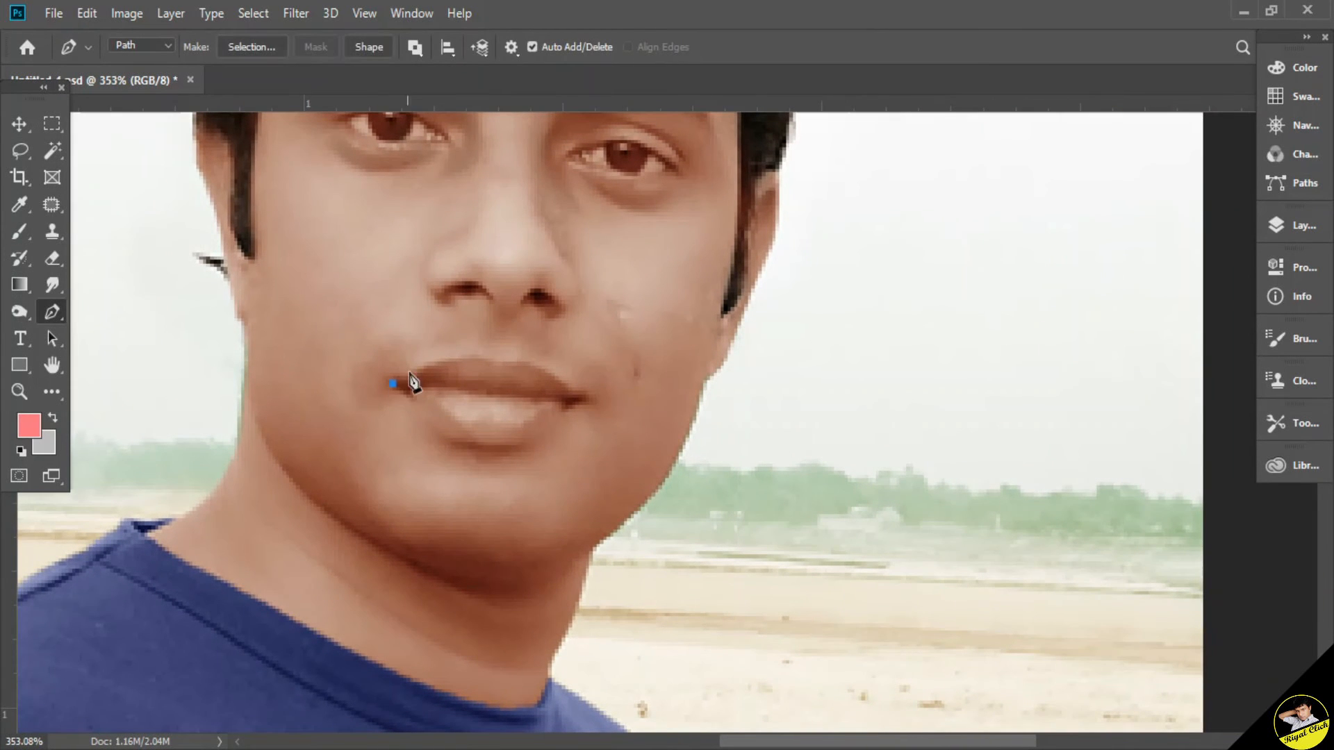
{"action": "left_click", "coordinate": [418, 376]}
{"action": "left_click", "coordinate": [430, 365]}
{"action": "left_click_drag", "start_coordinate": [535, 356], "coordinate": [535, 357]}
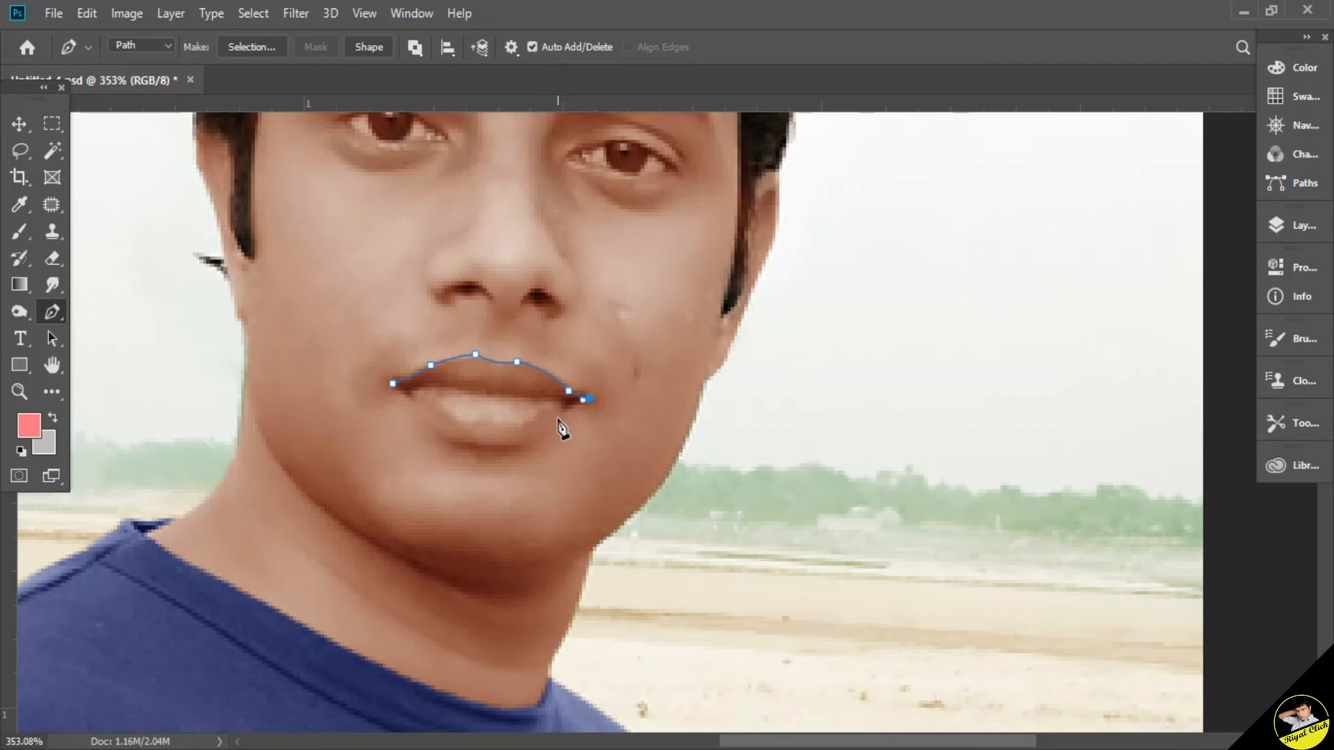
{"action": "left_click", "coordinate": [556, 424]}
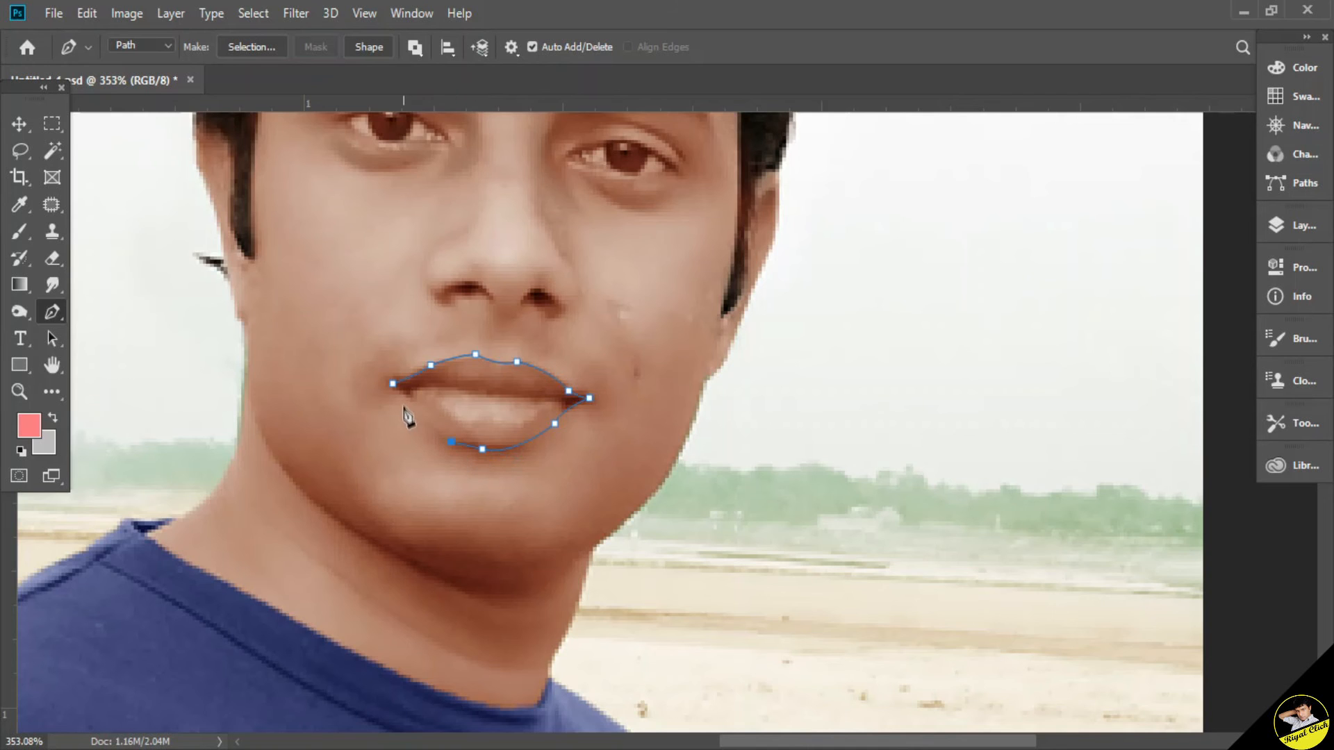
{"action": "left_click_drag", "start_coordinate": [406, 394], "coordinate": [393, 368]}
{"action": "left_click", "coordinate": [251, 47]}
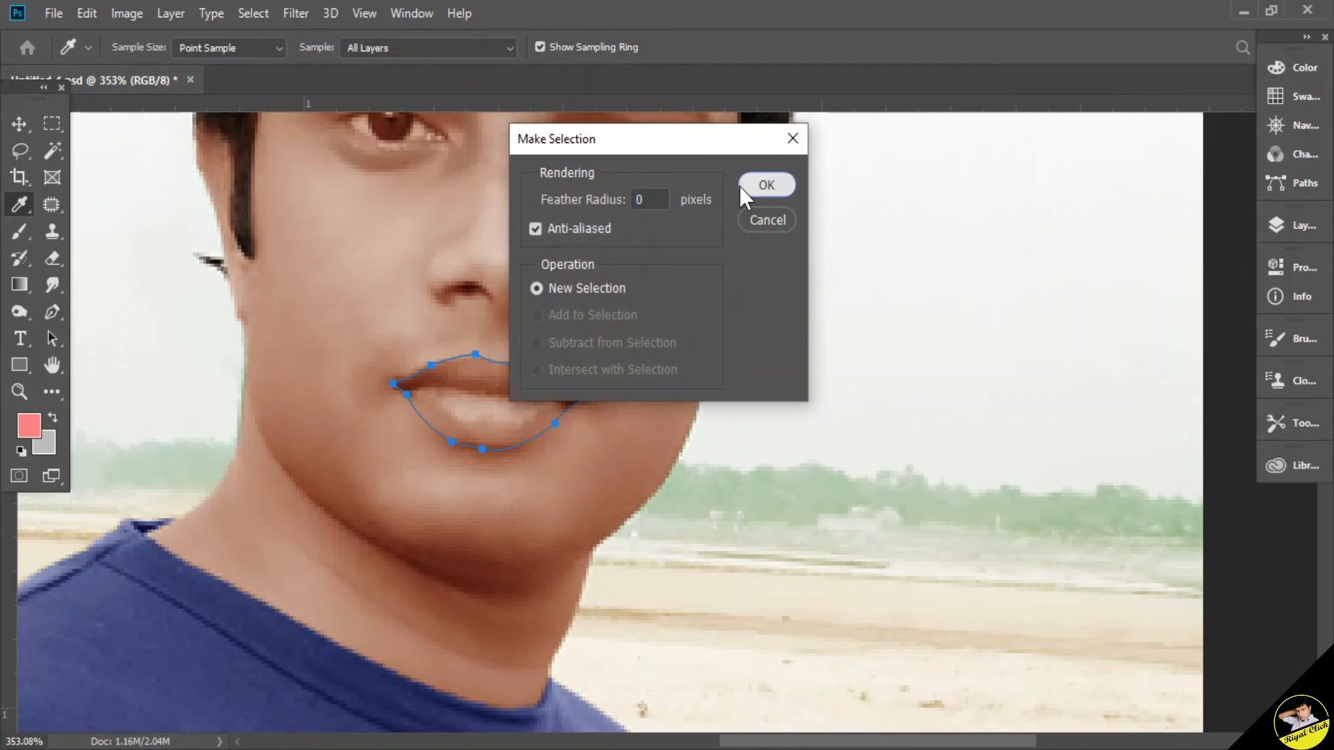
{"action": "left_click", "coordinate": [742, 187]}
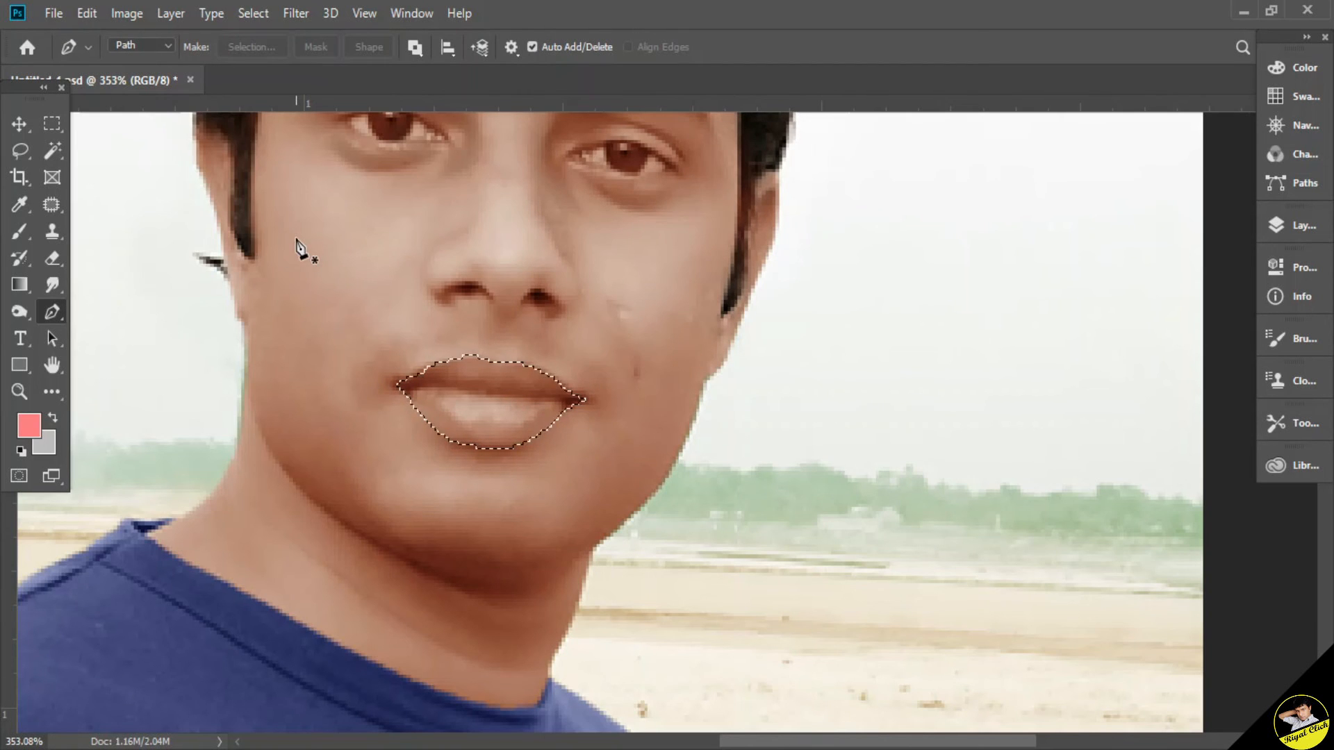
Set the foreground colour to pink #ef7878 and paint the selected lips on a new layer with the Brush.
{"action": "left_click", "coordinate": [28, 425]}
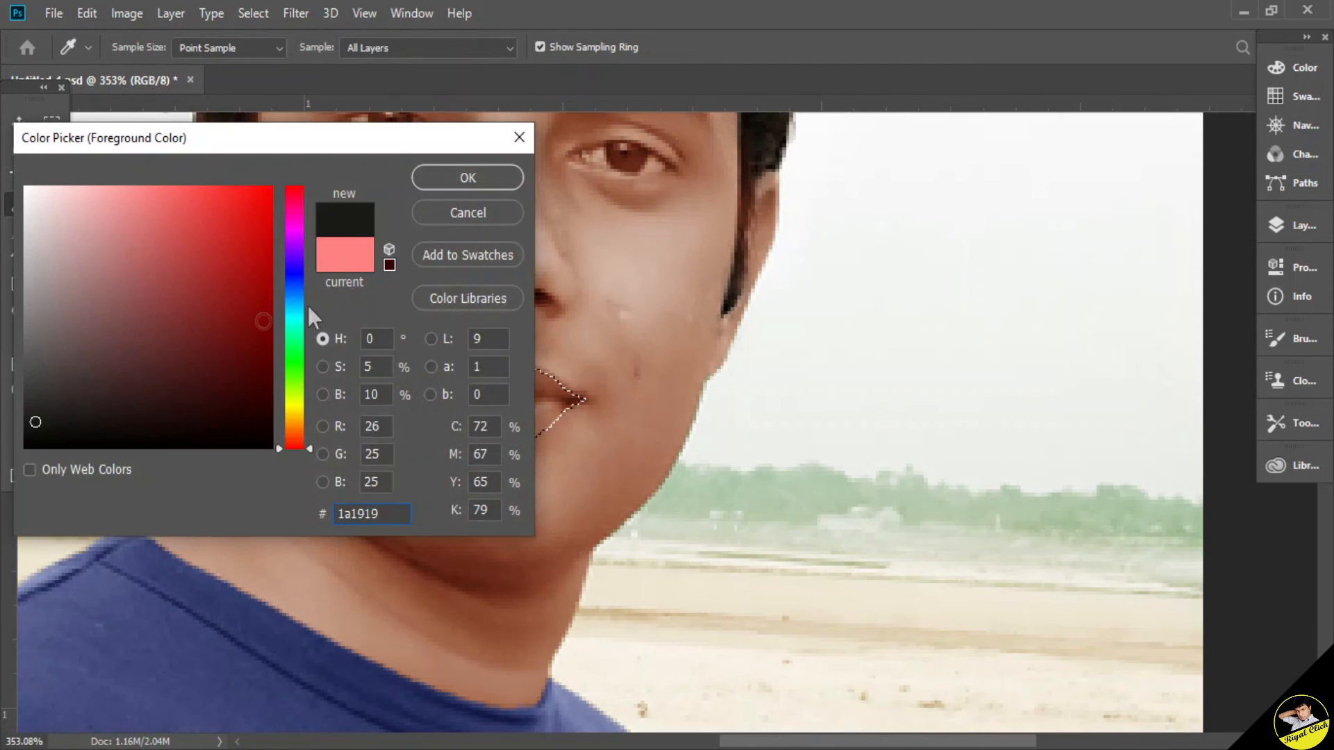
{"action": "mouse_move", "coordinate": [163, 217]}
{"action": "left_mouse_down"}
{"action": "mouse_move", "coordinate": [119, 202]}
{"action": "mouse_move", "coordinate": [148, 203]}
{"action": "left_mouse_up"}
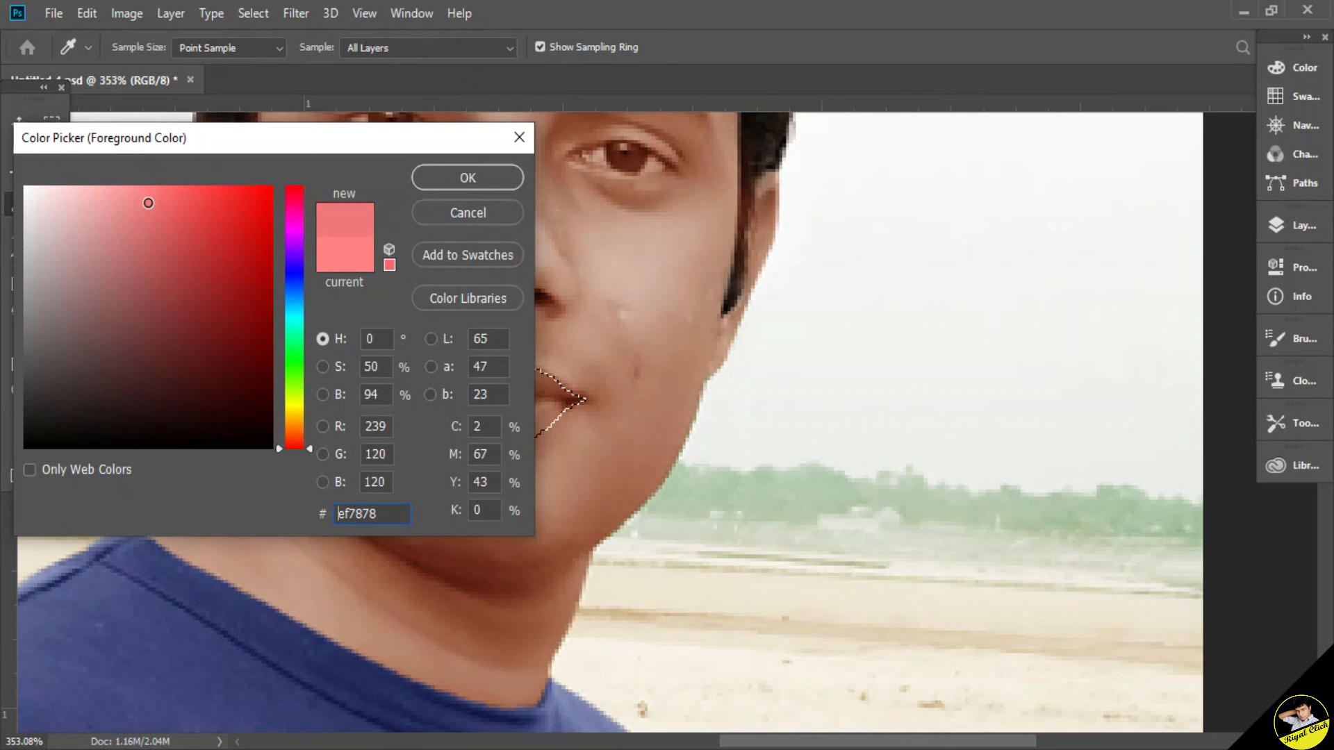
{"action": "left_click", "coordinate": [471, 182]}
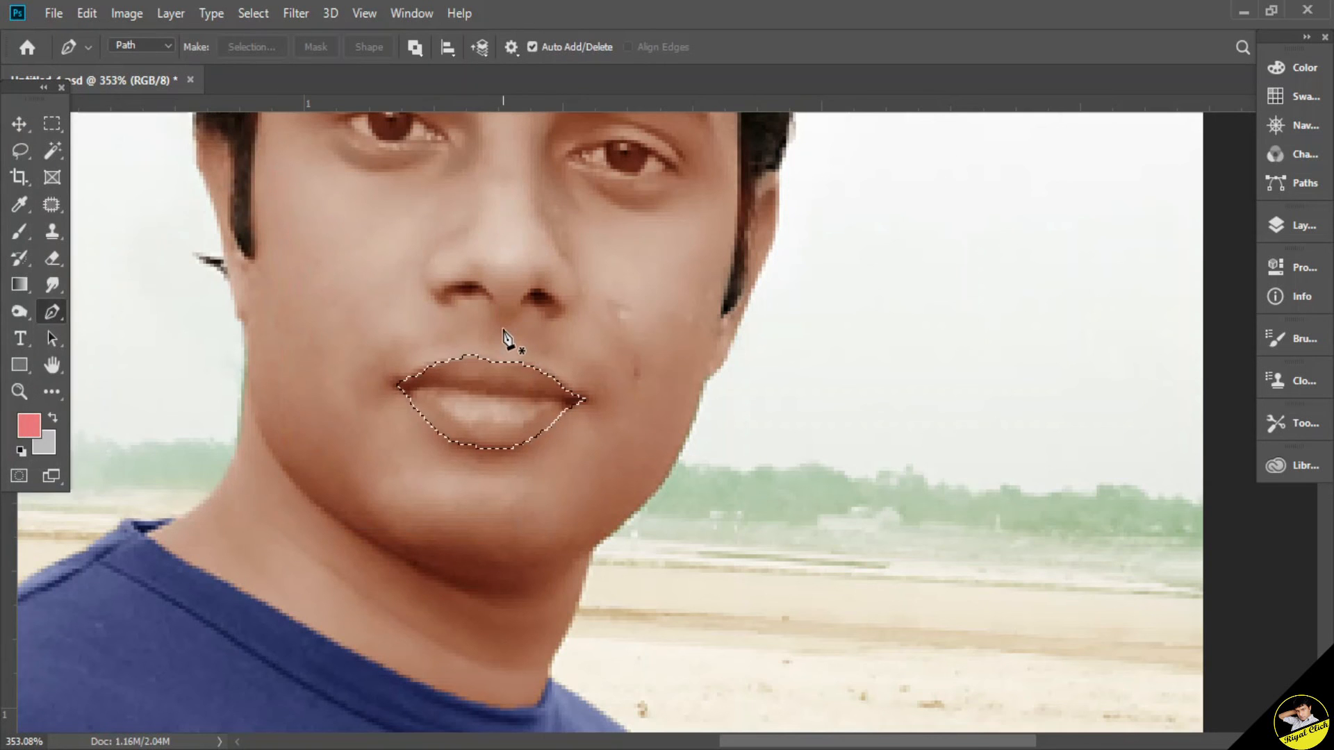
{"action": "left_click", "coordinate": [17, 231]}
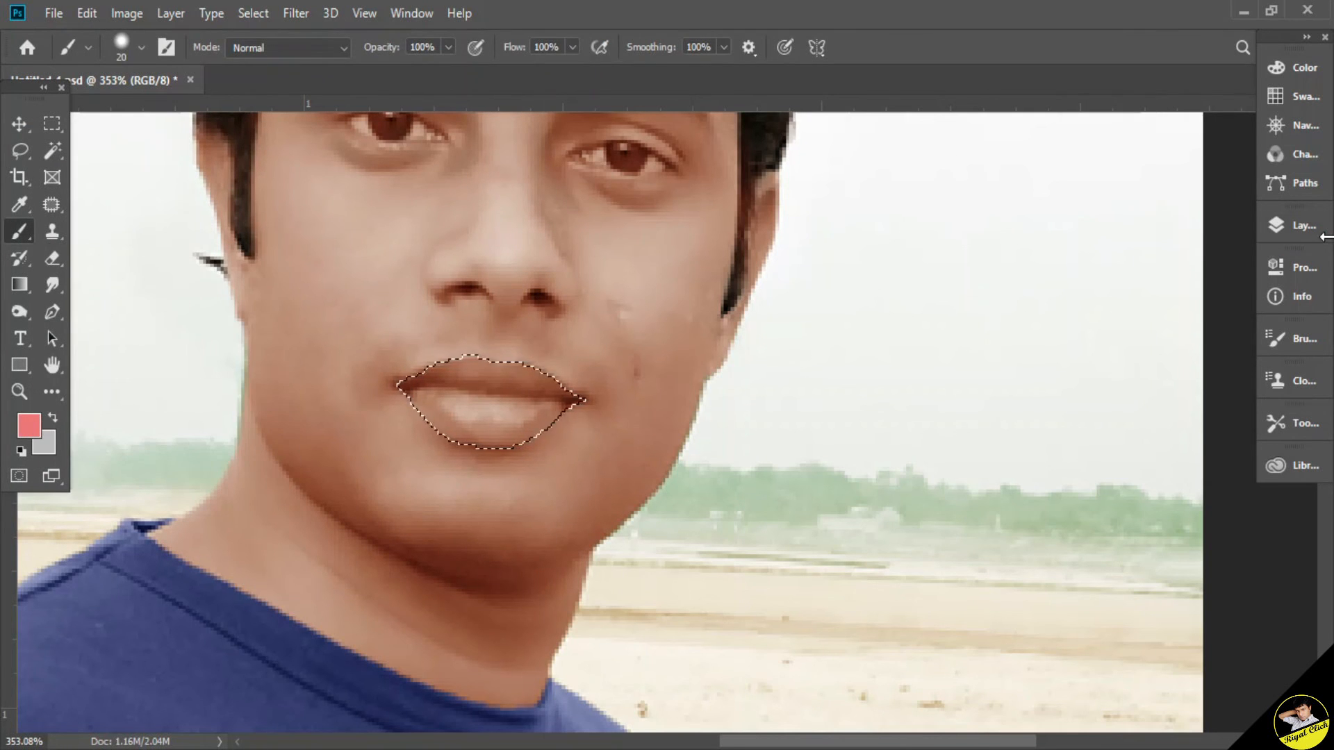
{"action": "left_click", "coordinate": [1294, 225]}
{"action": "left_click", "coordinate": [1192, 542]}
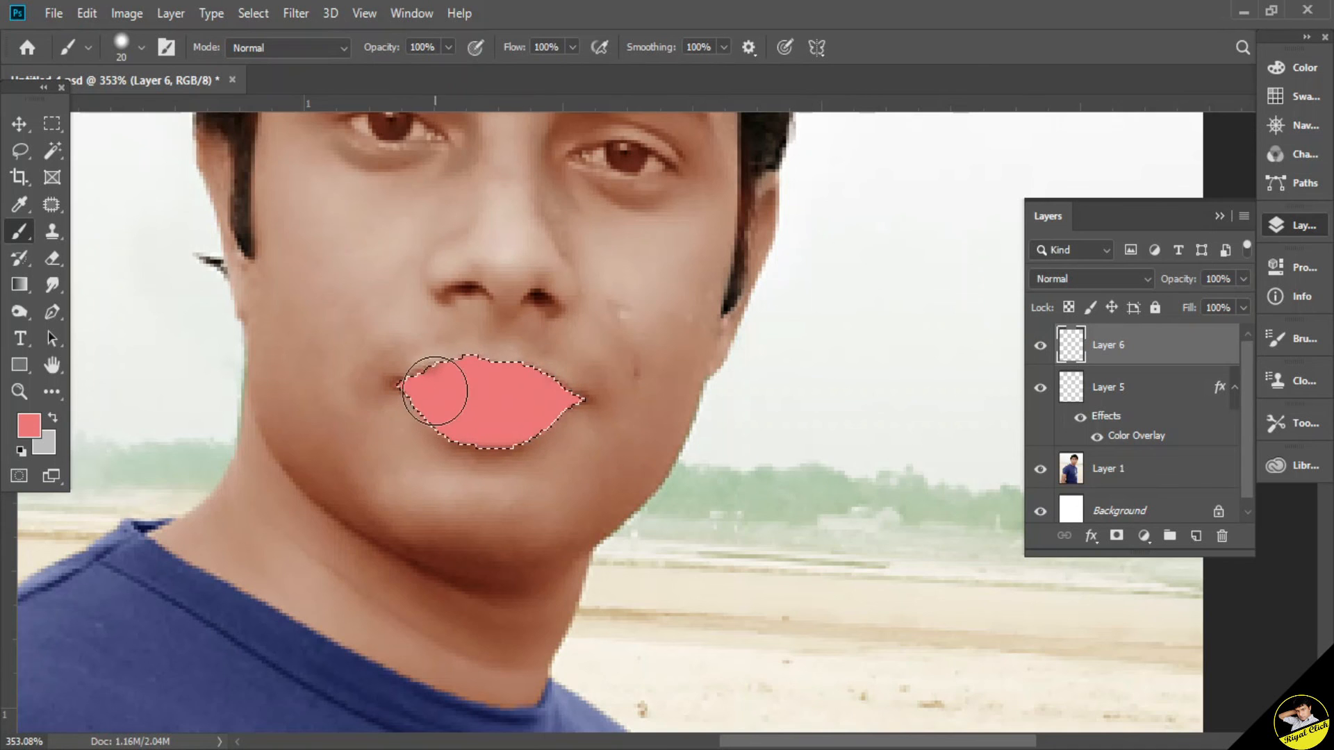
Set the lip colour layer to Hue blend mode at 50% opacity and deselect the lips.
{"action": "left_click", "coordinate": [1143, 279]}
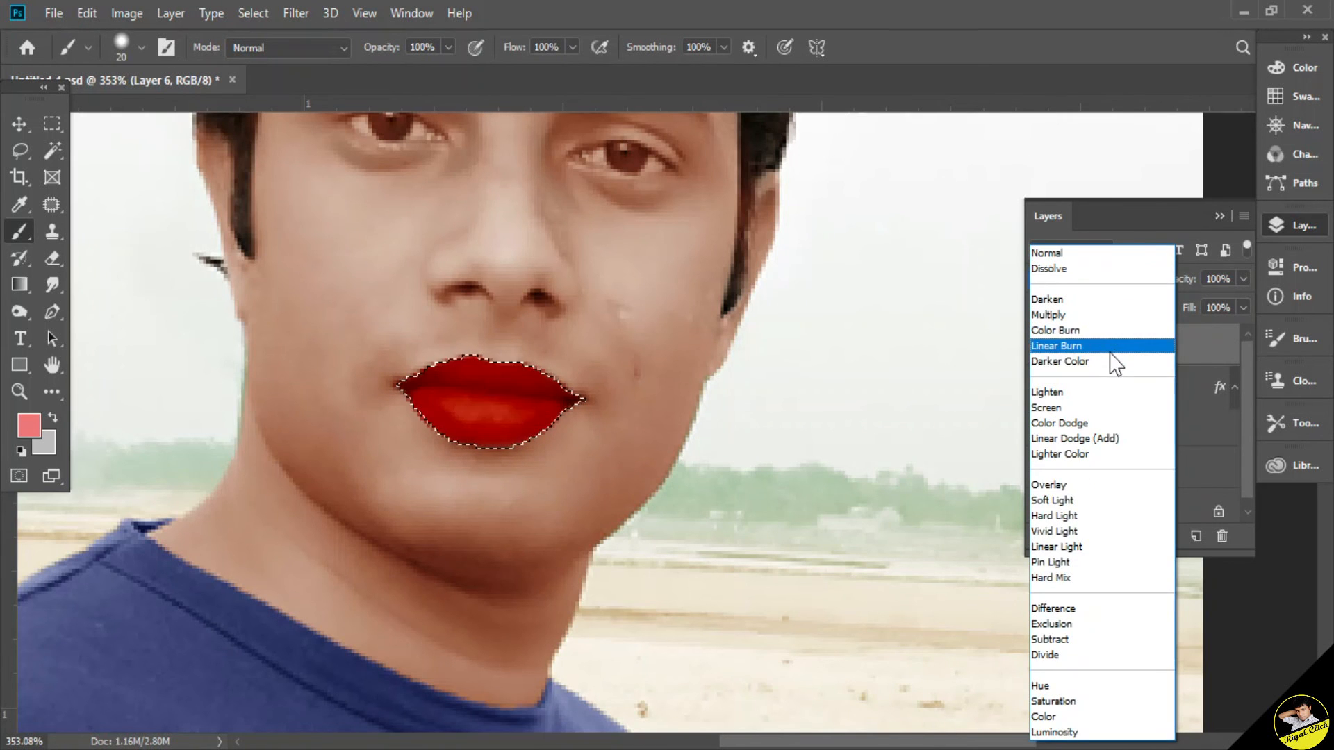
{"action": "left_click", "coordinate": [1057, 690]}
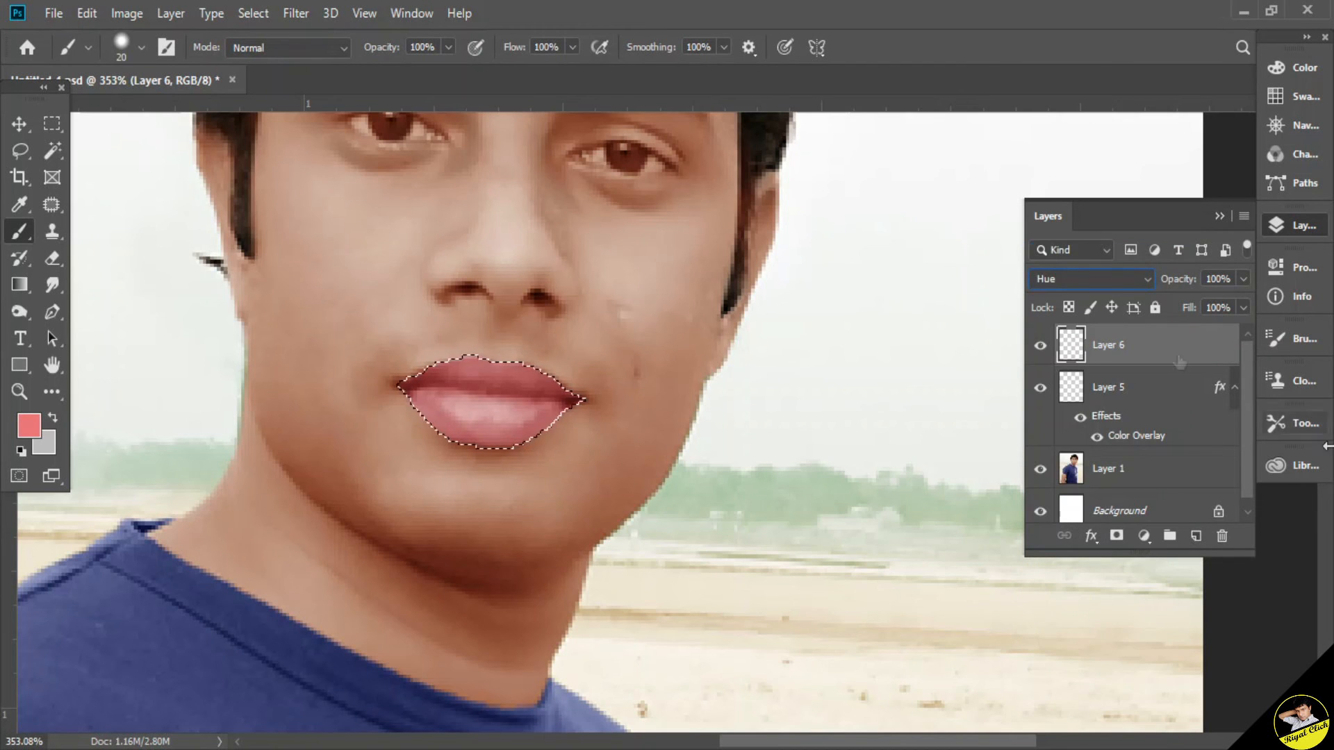
{"action": "left_click", "coordinate": [1243, 278]}
{"action": "left_click_drag", "start_coordinate": [1245, 301], "coordinate": [1194, 306]}
{"action": "left_click", "coordinate": [52, 126]}
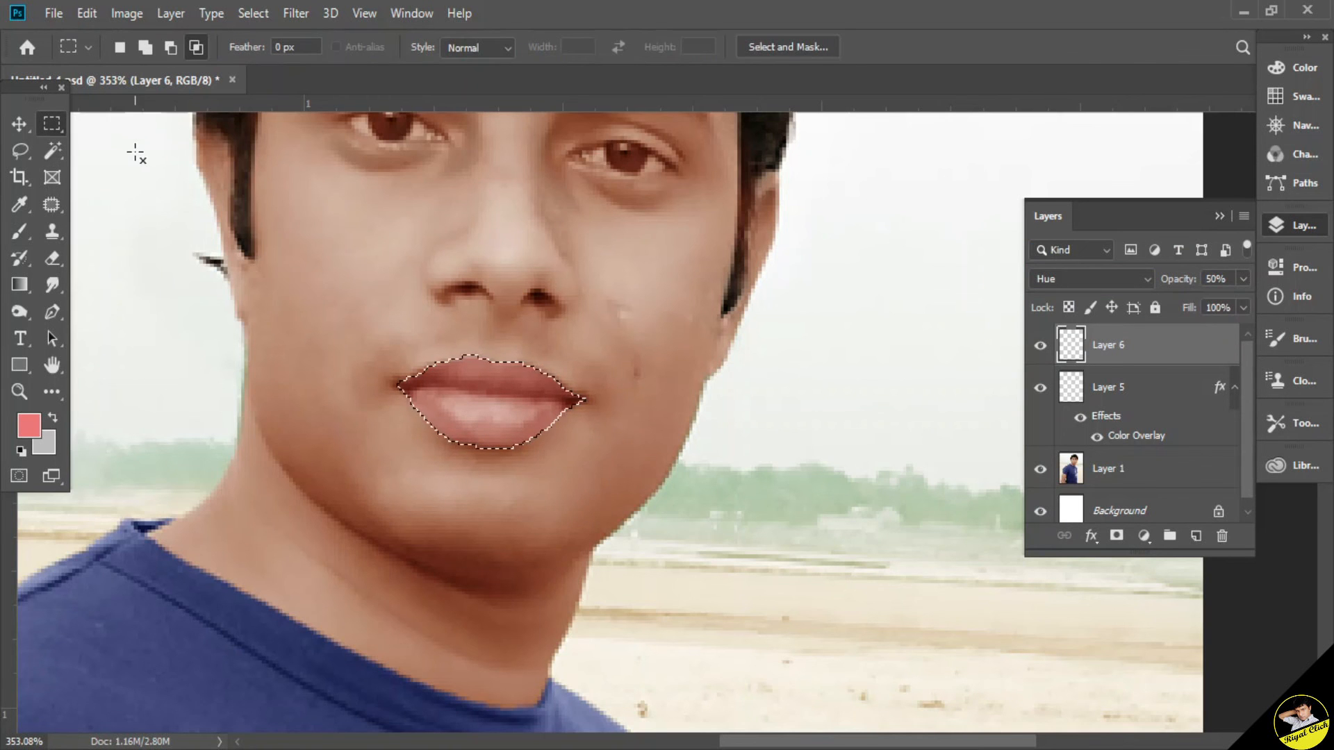
{"action": "left_click", "coordinate": [391, 326]}
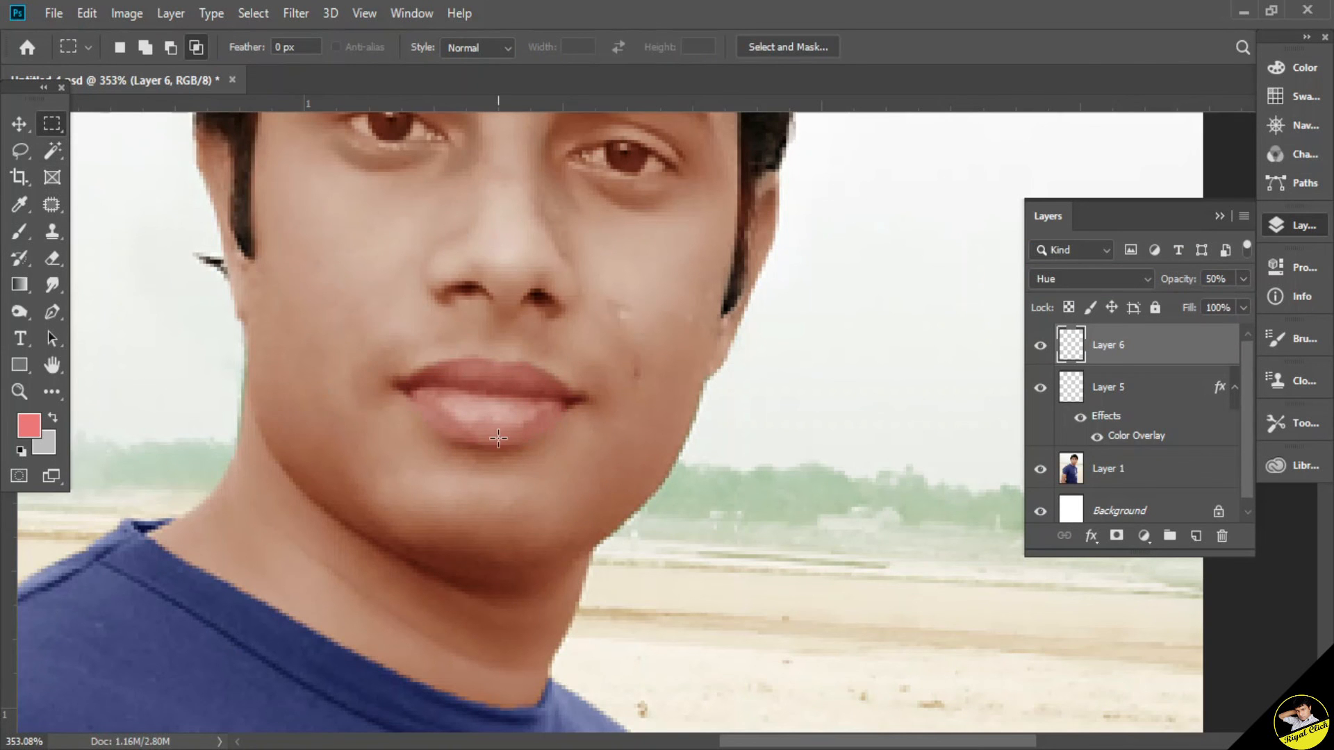
Clean the edges of the lip tint on Layer 6 with a 10 px Eraser at 100% opacity.
{"action": "key", "text": "ctrl+1"}
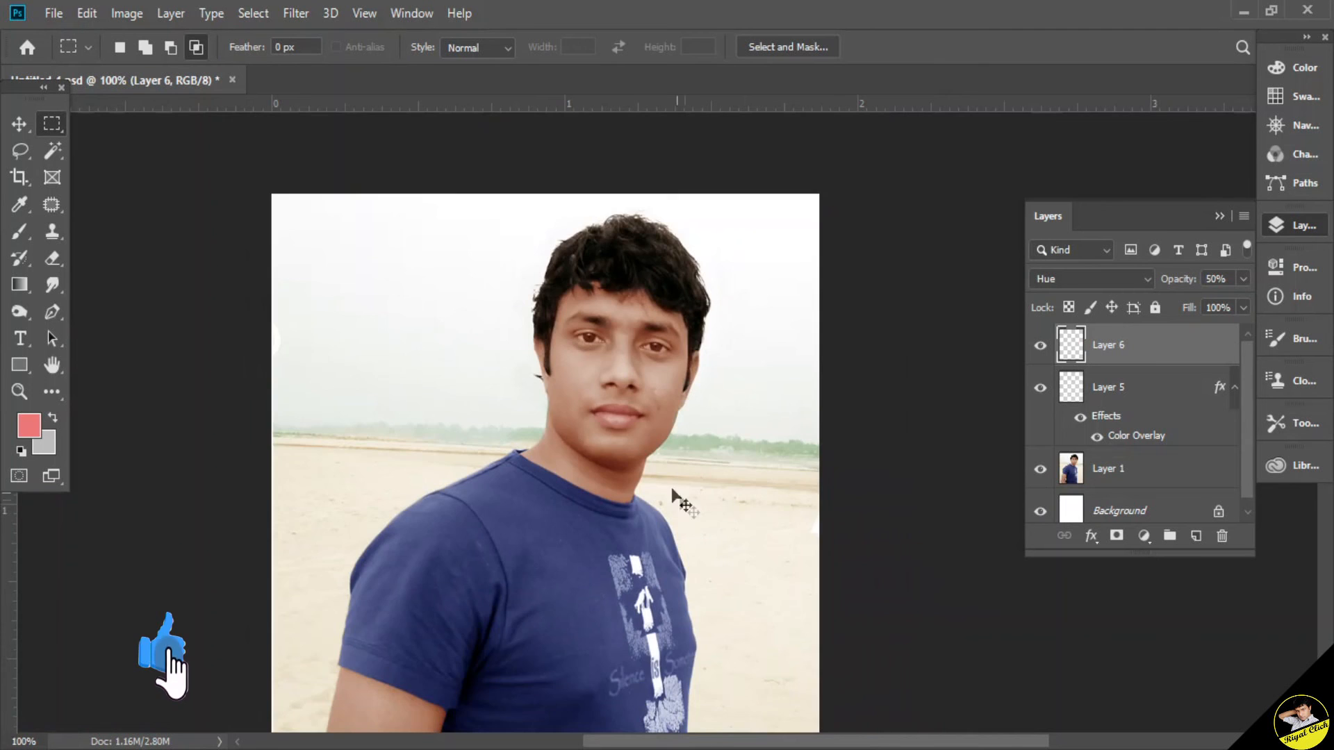
{"action": "scroll", "coordinate": [667, 381], "scroll_direction": "up", "scroll_amount": 2}
{"action": "scroll", "coordinate": [641, 368], "scroll_direction": "down", "scroll_amount": 3}
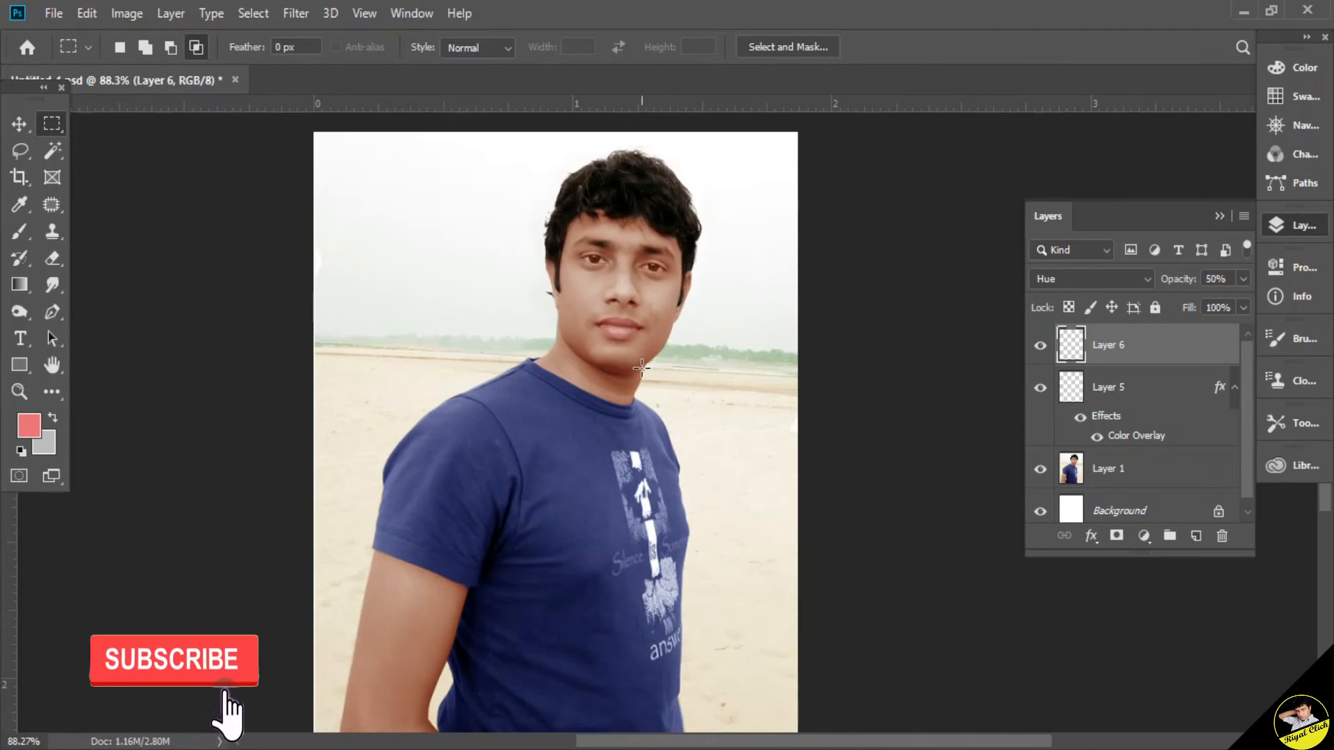
{"action": "scroll", "coordinate": [661, 327], "scroll_direction": "up", "scroll_amount": 5}
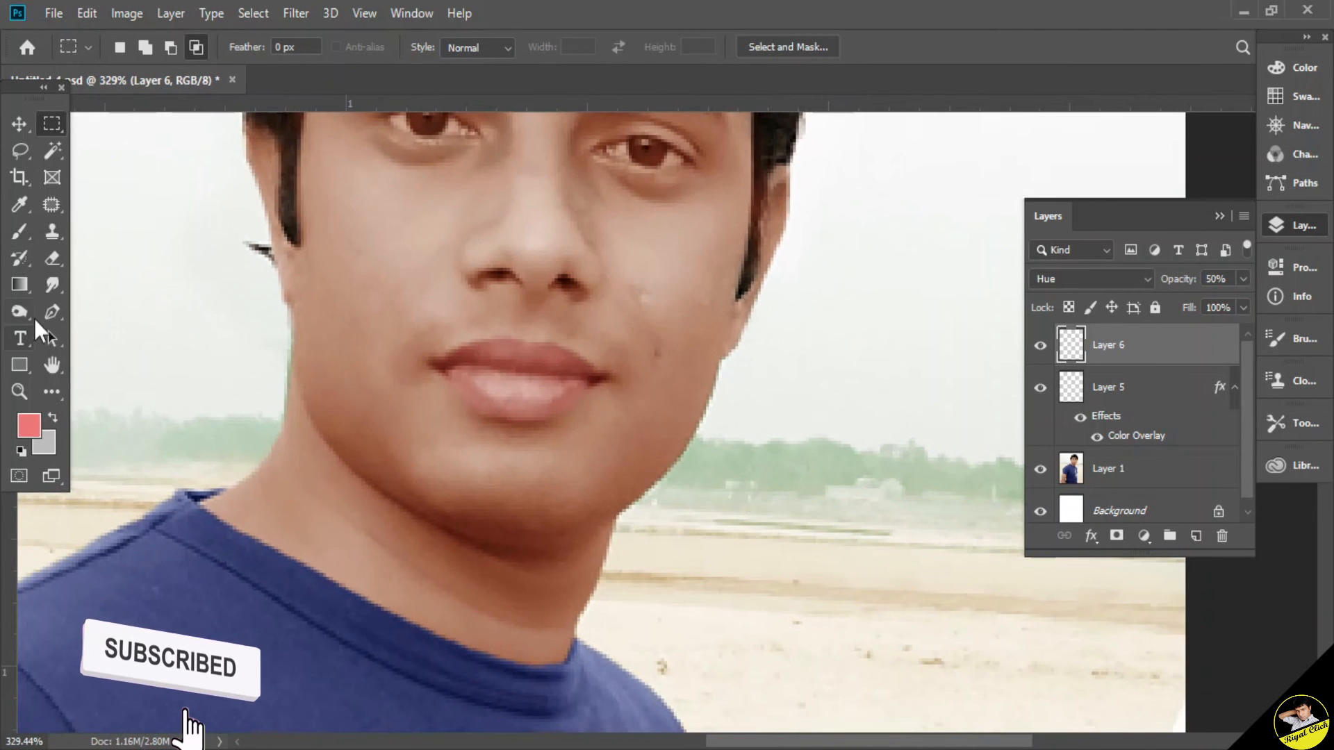
{"action": "left_click", "coordinate": [52, 258]}
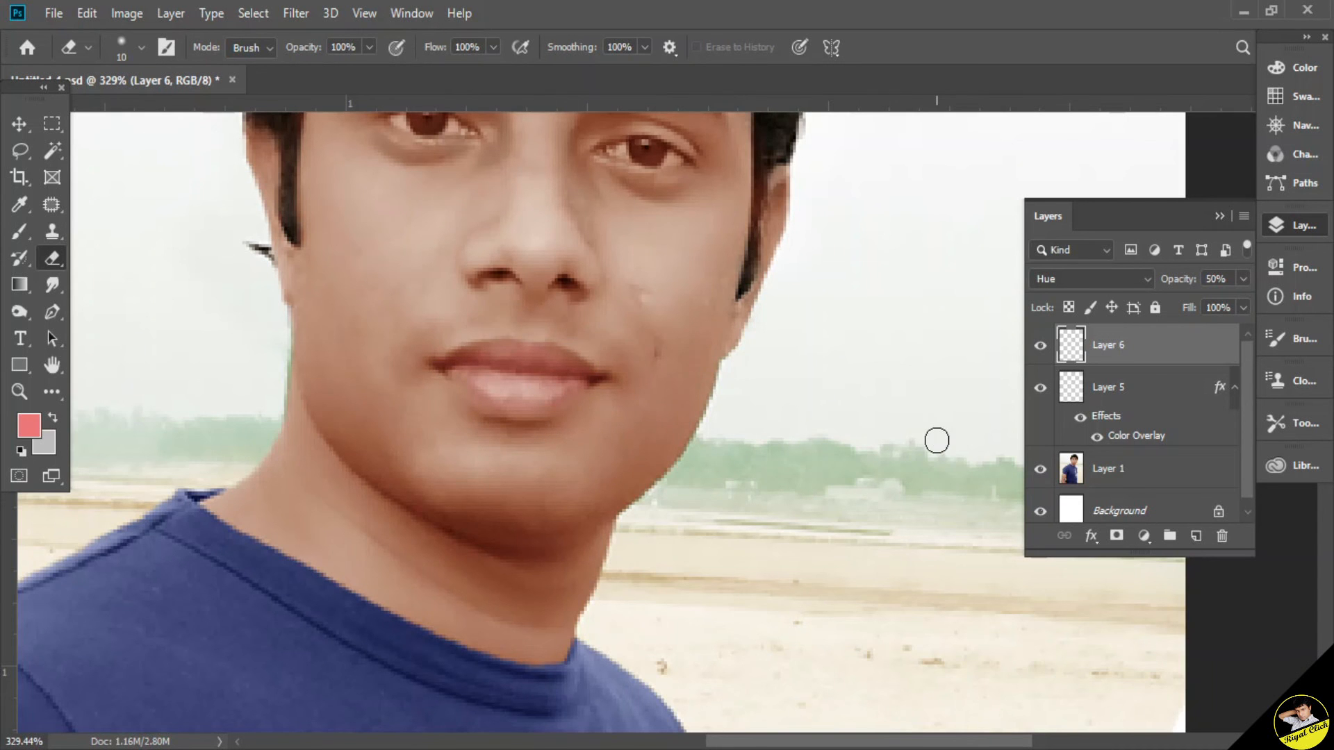
{"action": "key", "text": "ctrl+1"}
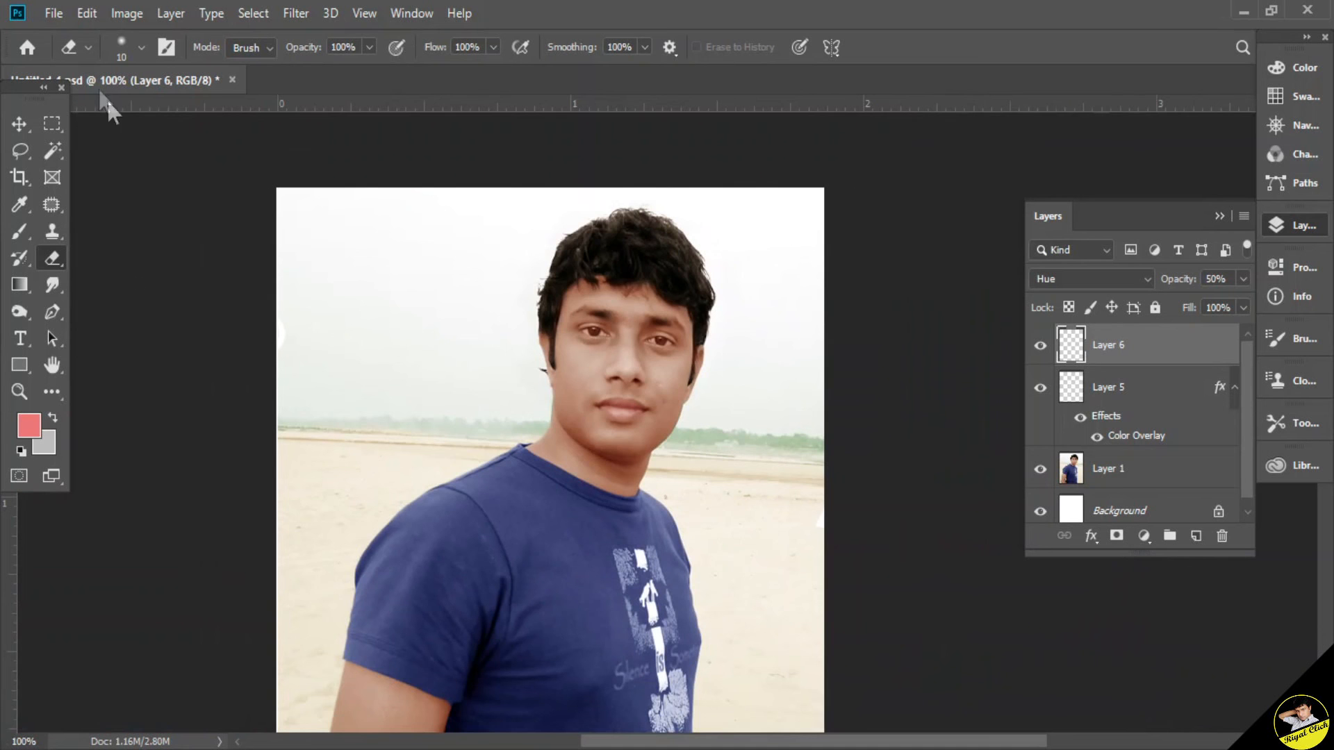
Darken both irises on Layer 1 with the Burn tool at Midtones and 100% exposure, using a 10 px then 9 px brush.
{"action": "scroll", "coordinate": [478, 377], "scroll_direction": "down", "scroll_amount": 3}
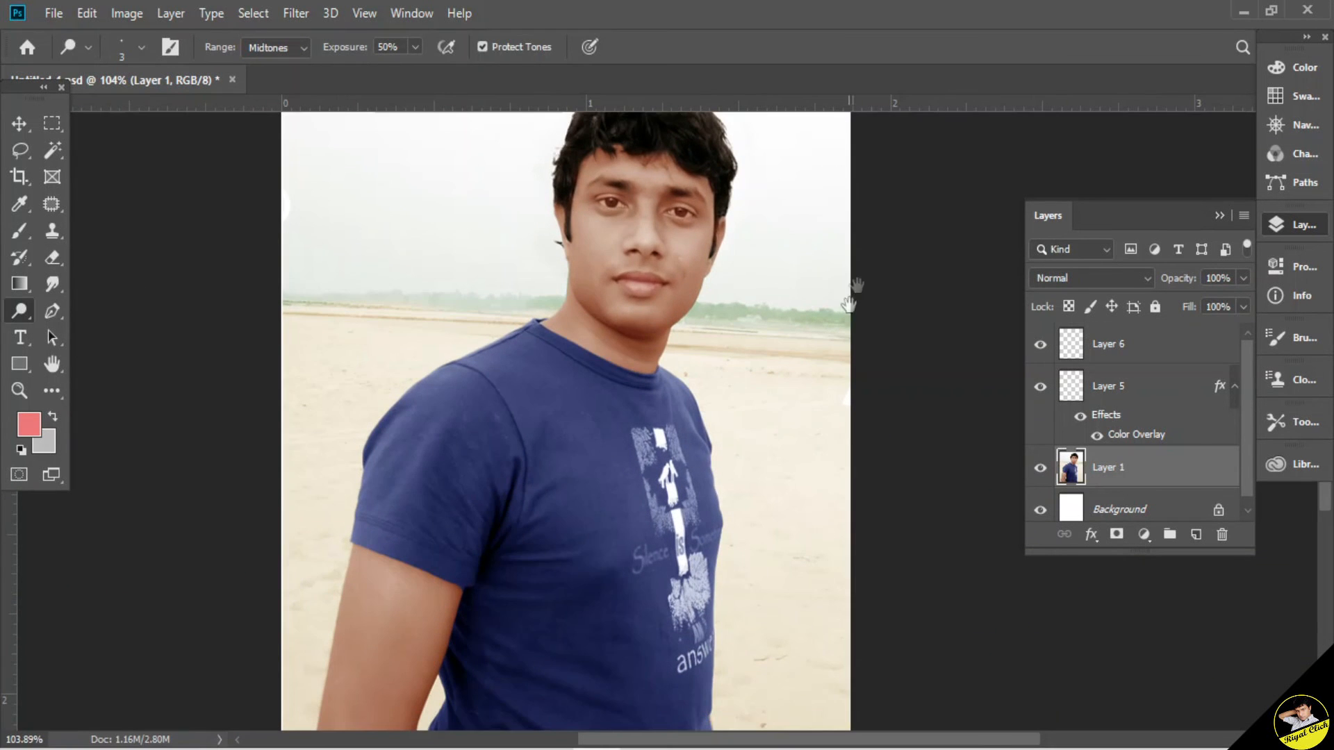
{"action": "left_click_drag", "start_coordinate": [851, 295], "coordinate": [810, 306]}
{"action": "mouse_move", "coordinate": [619, 374]}
{"action": "left_mouse_down"}
{"action": "mouse_move", "coordinate": [660, 408]}
{"action": "mouse_move", "coordinate": [688, 334]}
{"action": "left_mouse_up"}
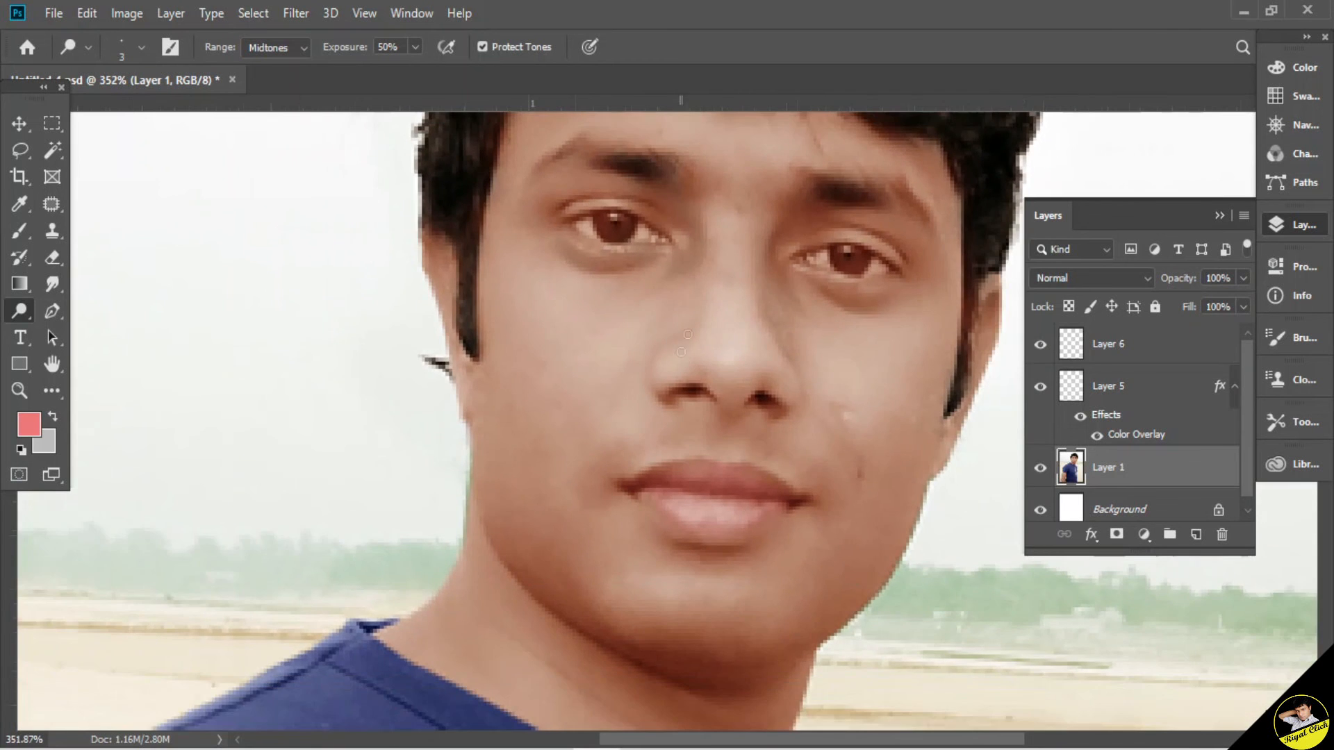
{"action": "scroll", "coordinate": [688, 334], "scroll_direction": "up", "scroll_amount": 3}
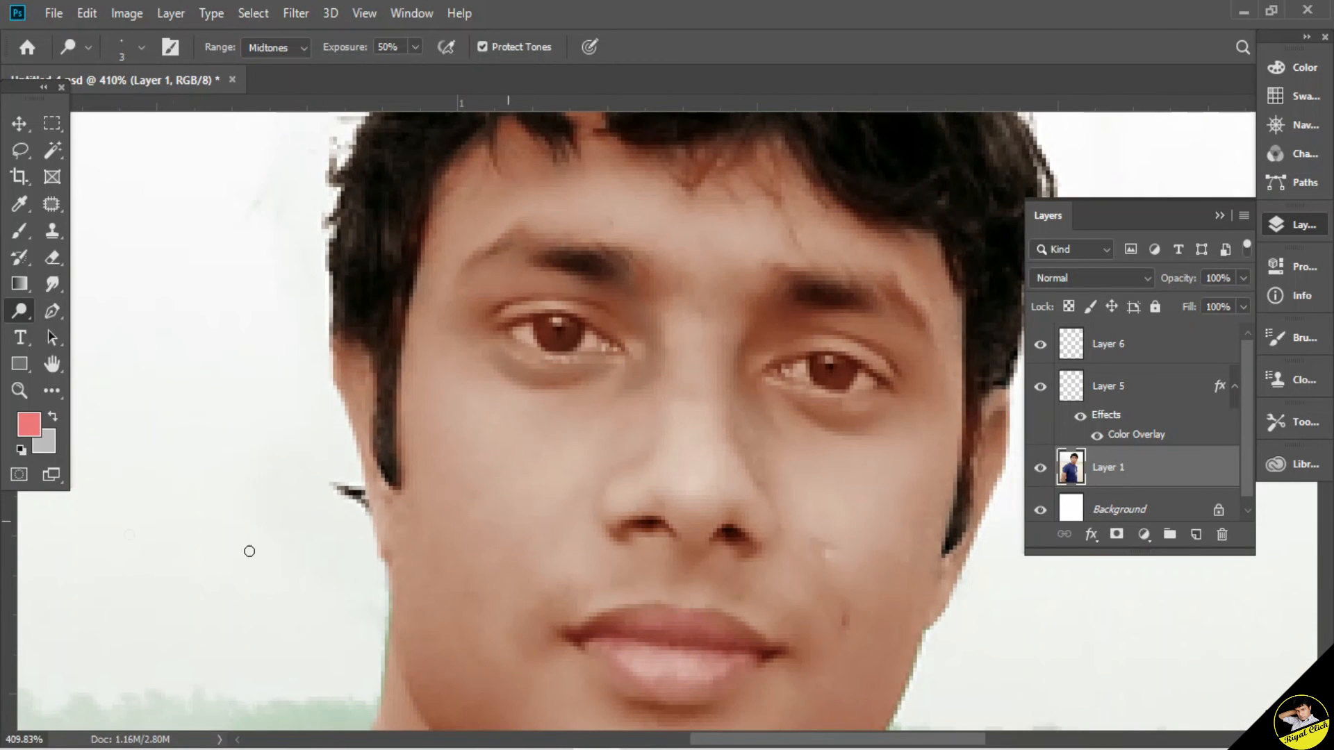
{"action": "right_click", "coordinate": [18, 314]}
{"action": "left_click", "coordinate": [79, 332]}
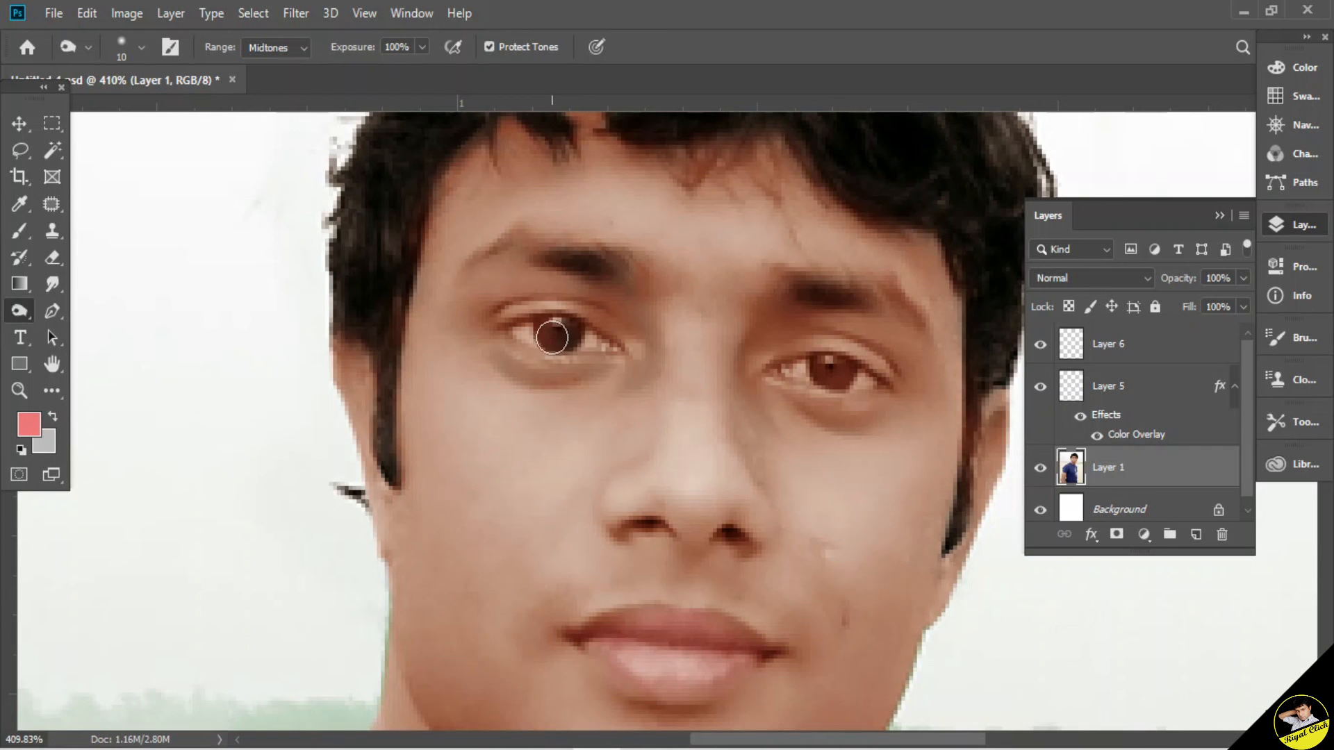
{"action": "left_click_drag", "start_coordinate": [546, 332], "coordinate": [571, 339]}
{"action": "key", "text": "bracketleft"}
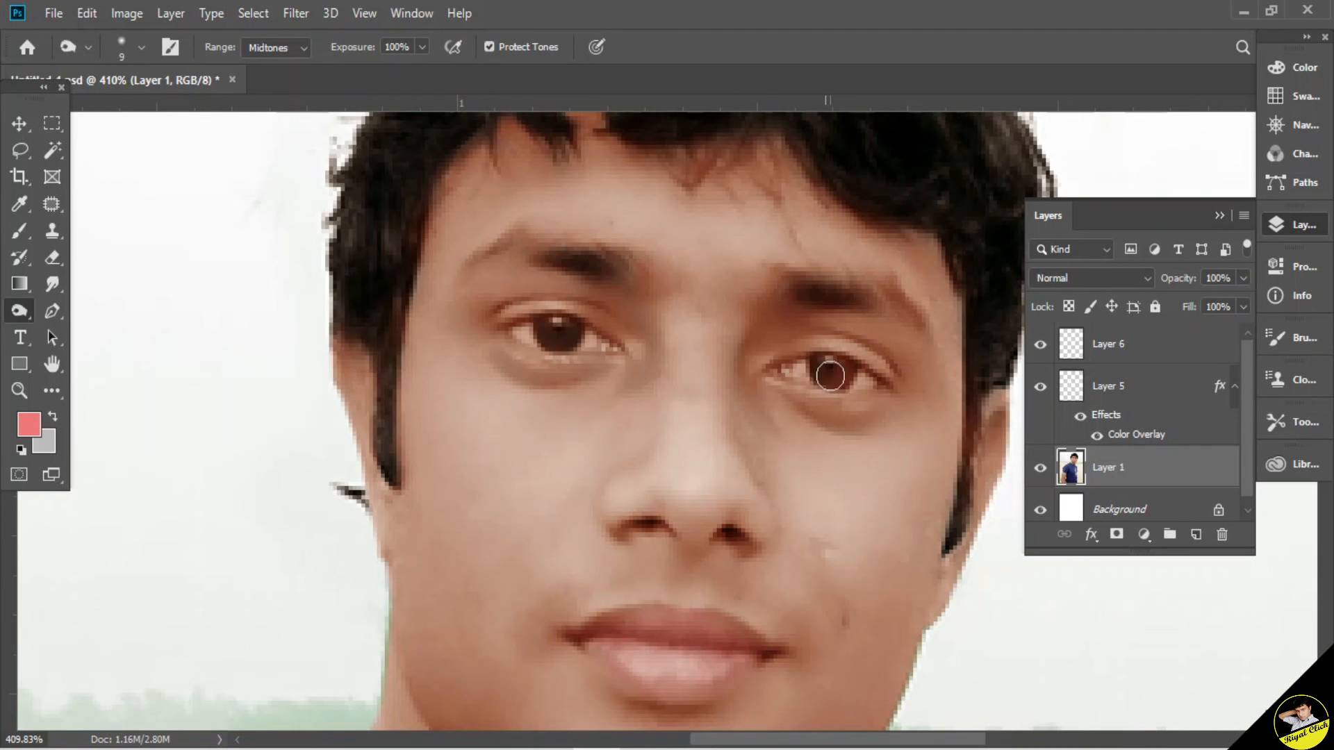
Brighten small highlights in the eyes on Layer 1 with a 3 px Dodge tool at Midtones and 50% exposure.
{"action": "scroll", "coordinate": [303, 316], "scroll_direction": "down", "scroll_amount": 2}
{"action": "right_click", "coordinate": [19, 314]}
{"action": "left_click", "coordinate": [96, 314]}
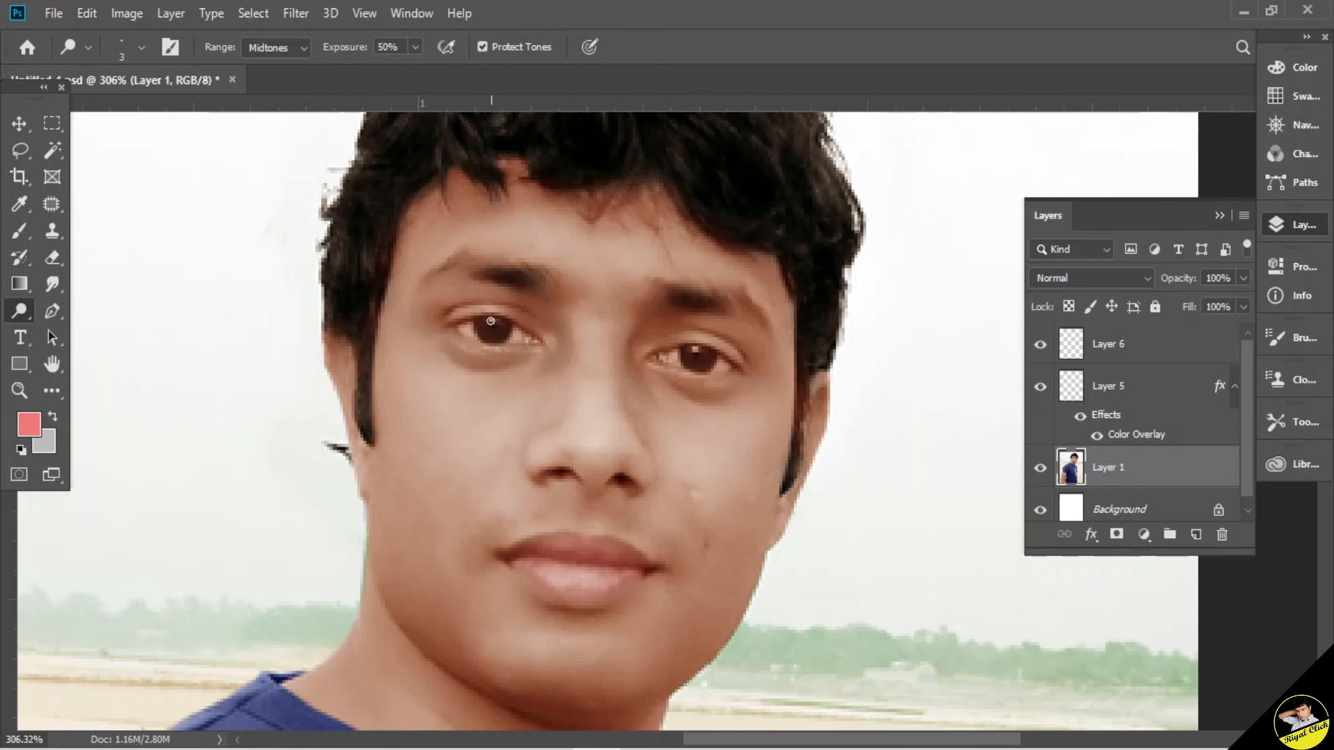
{"action": "key", "text": "ctrl+minus"}
{"action": "key", "text": "ctrl+minus"}
{"action": "key", "text": "ctrl+minus"}
{"action": "key", "text": "ctrl+minus"}
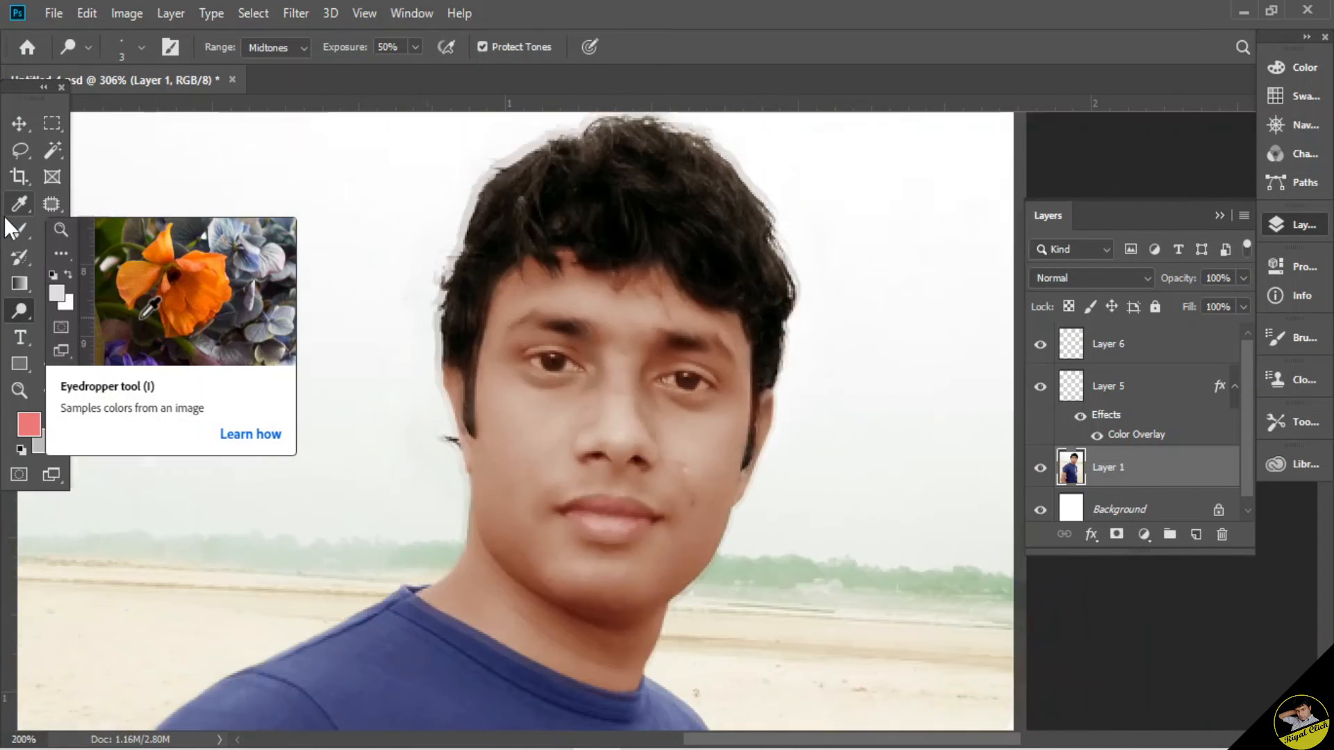